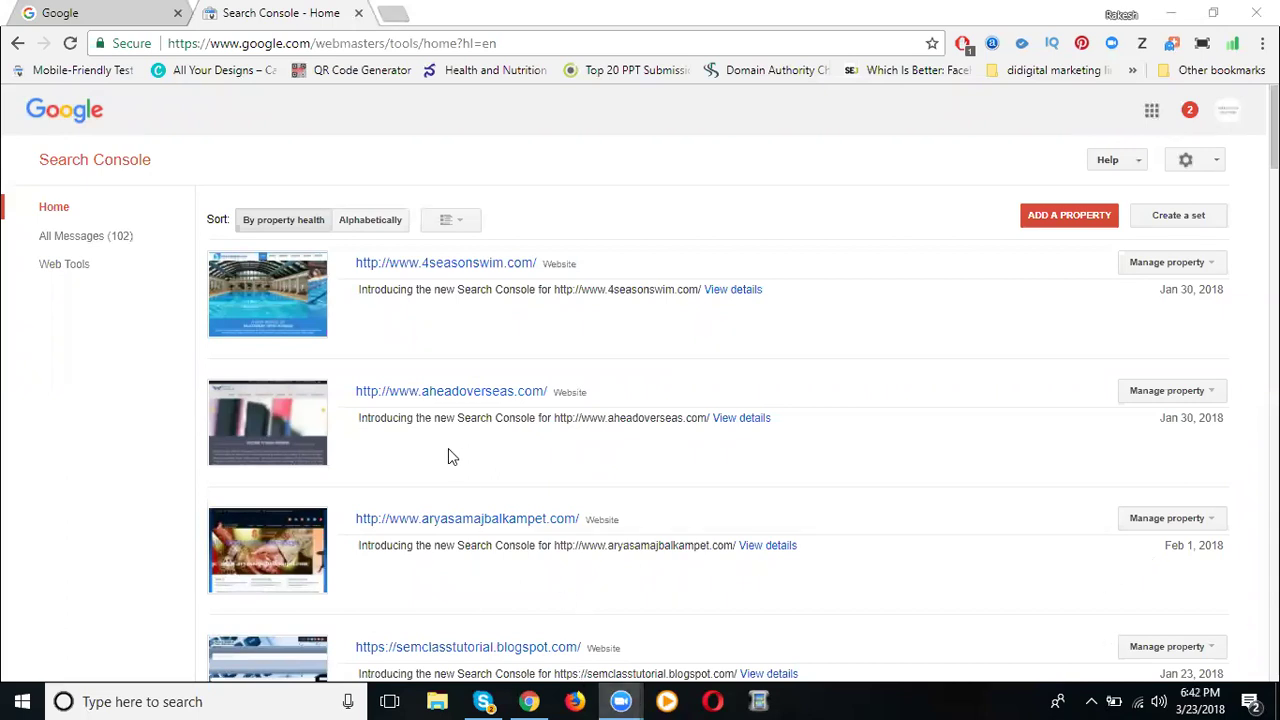
Scroll down the Search Console home property list and back to the top.
scroll(448, 457, down, 4)
scroll(448, 457, down, 3)
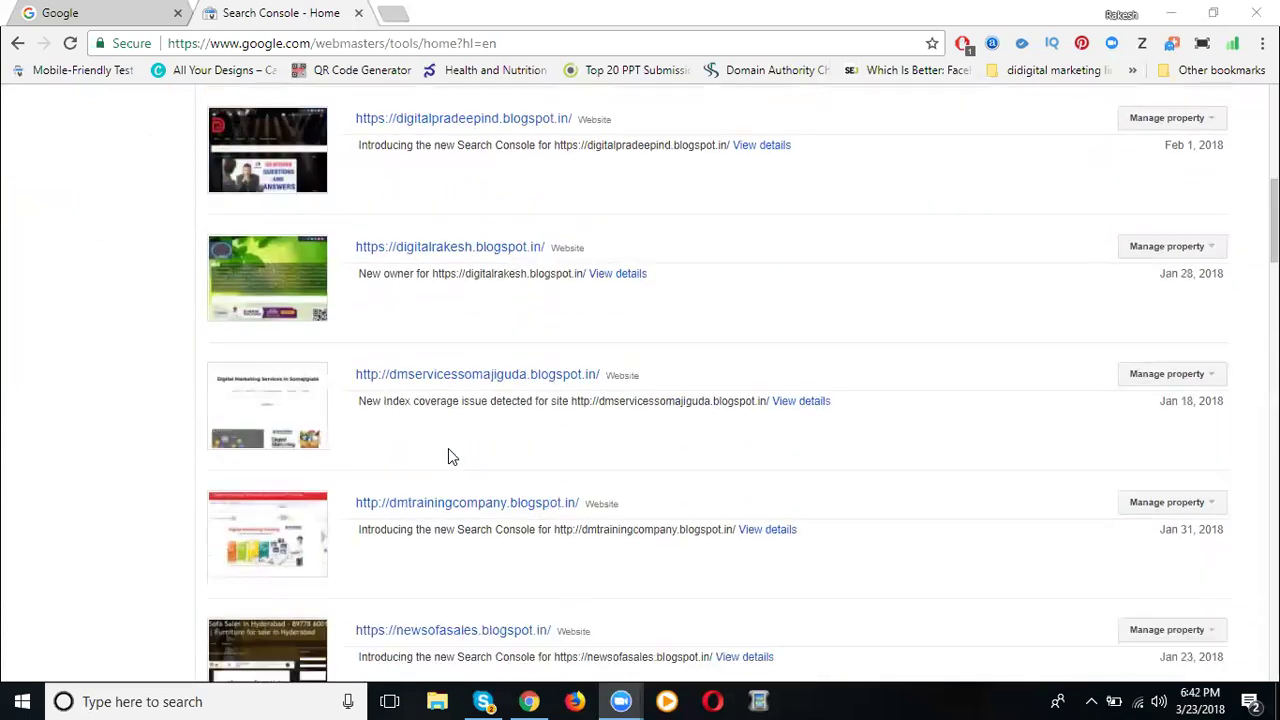
scroll(448, 457, down, 2)
scroll(448, 450, down, 3)
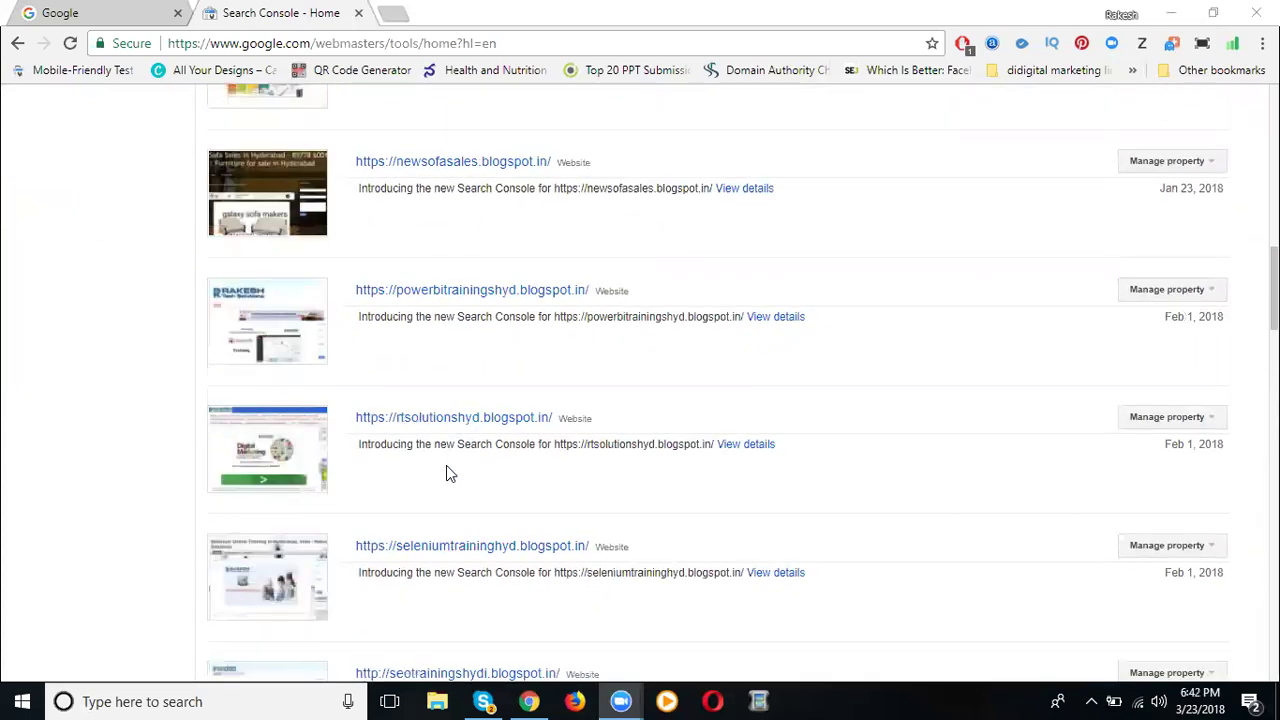
scroll(446, 449, up, 9)
scroll(446, 446, up, 3)
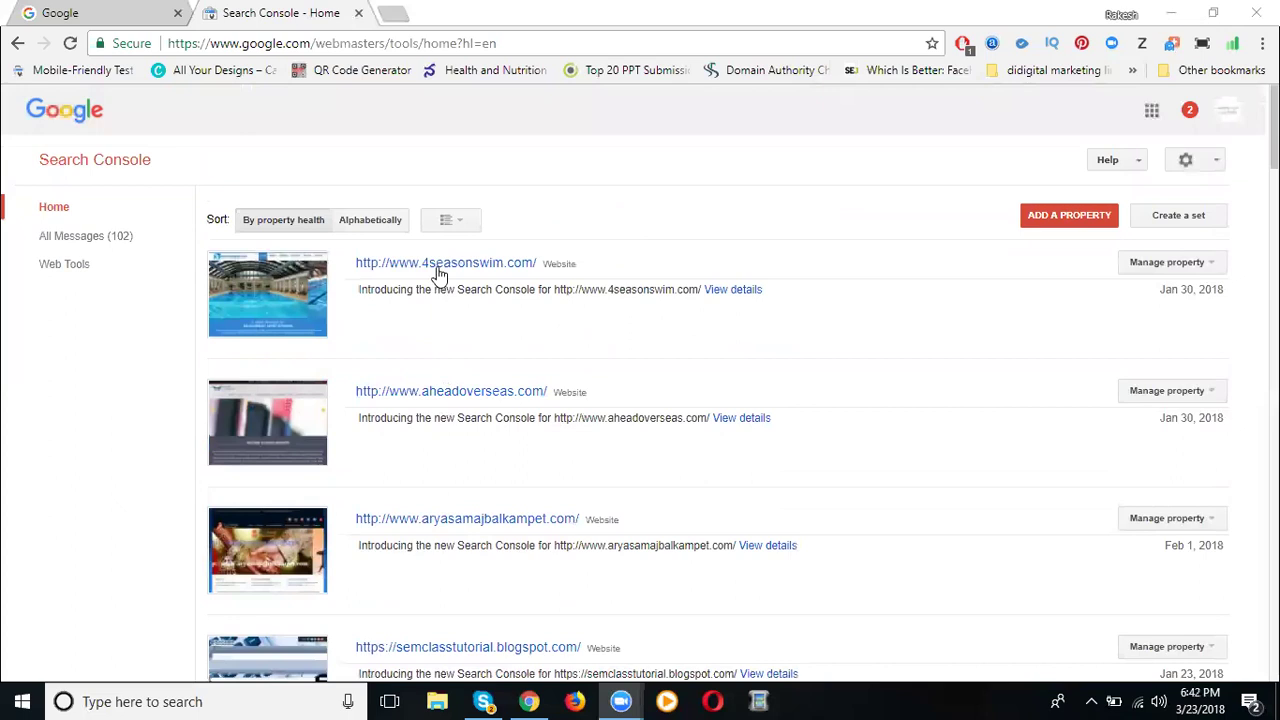
Open the 4seasonswim.com dashboard, then switch the property to rakeshtechsolutions.com.
click(438, 266)
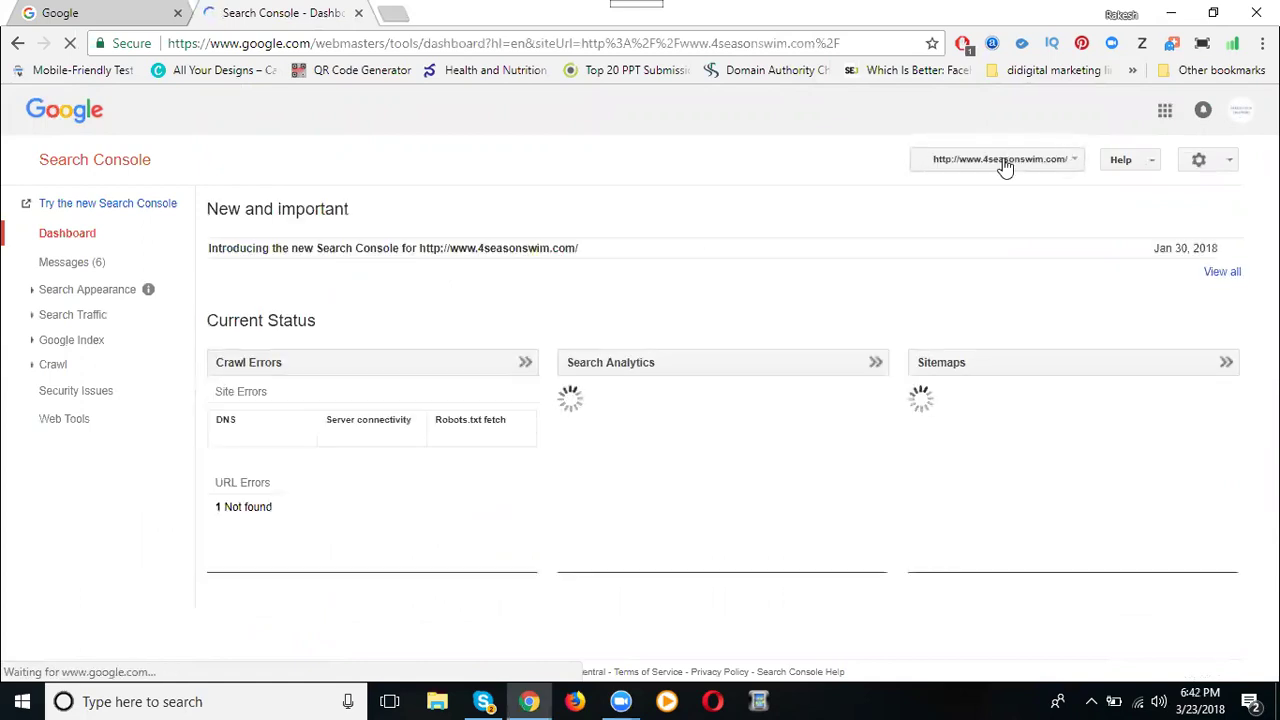
click(1005, 160)
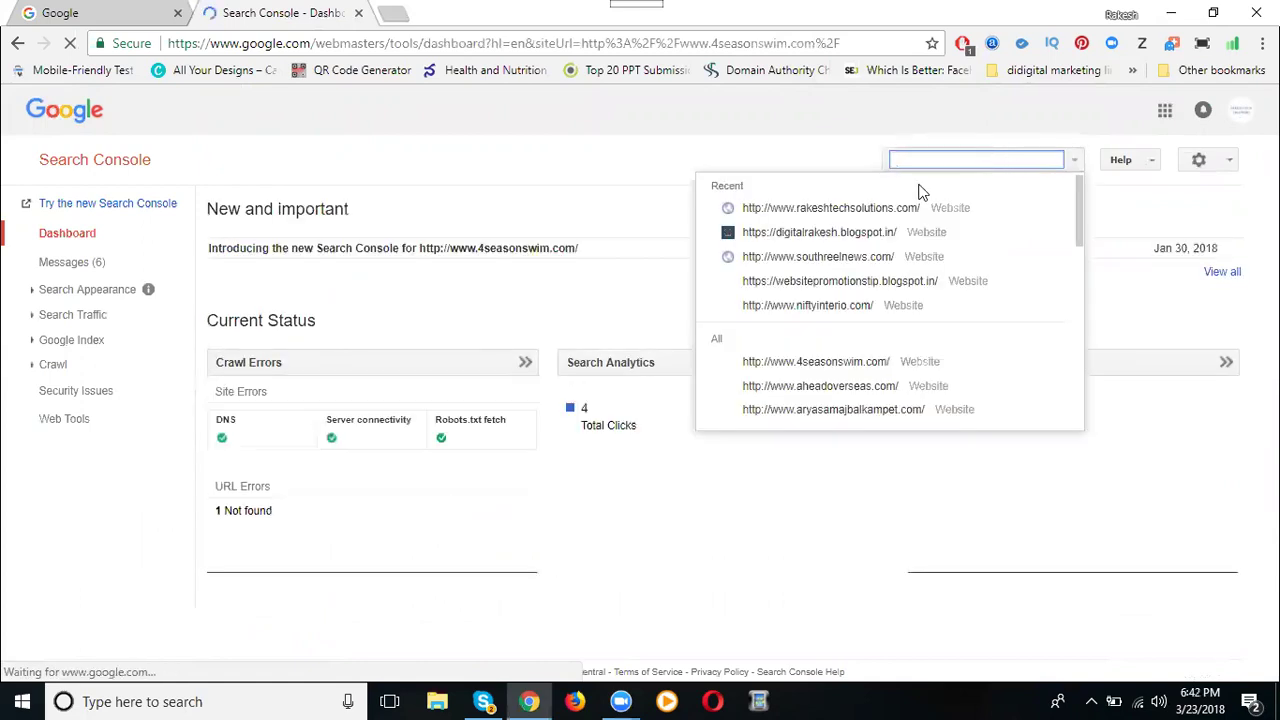
click(845, 210)
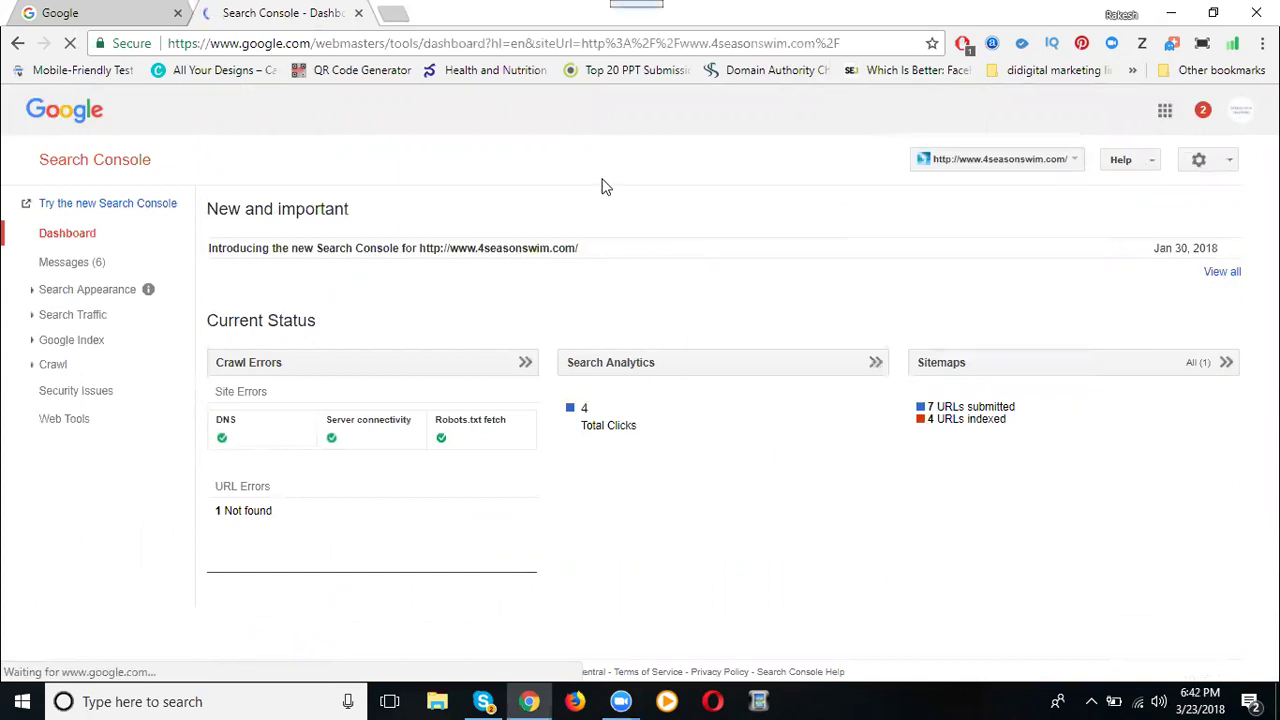
Load rakeshtechsolutions.com in a new Chrome tab and scroll through its page source.
click(398, 12)
text(rakeshtechsolutions.com)
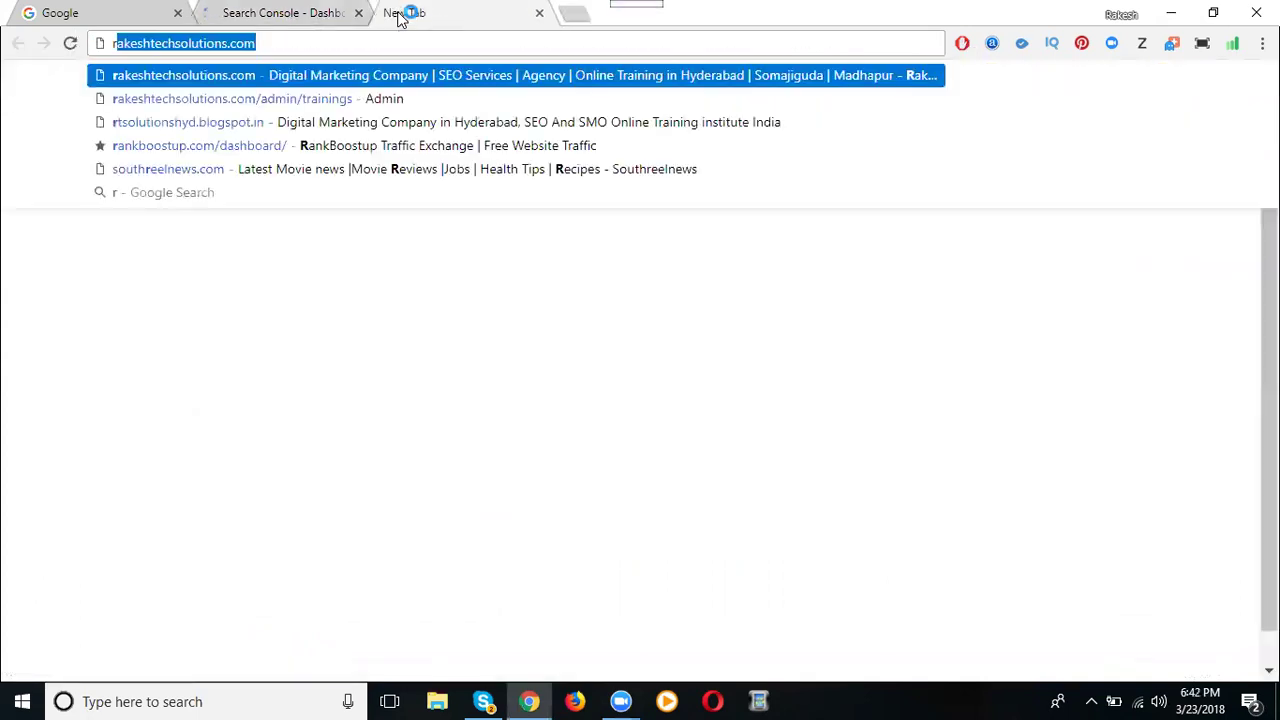
key(Return)
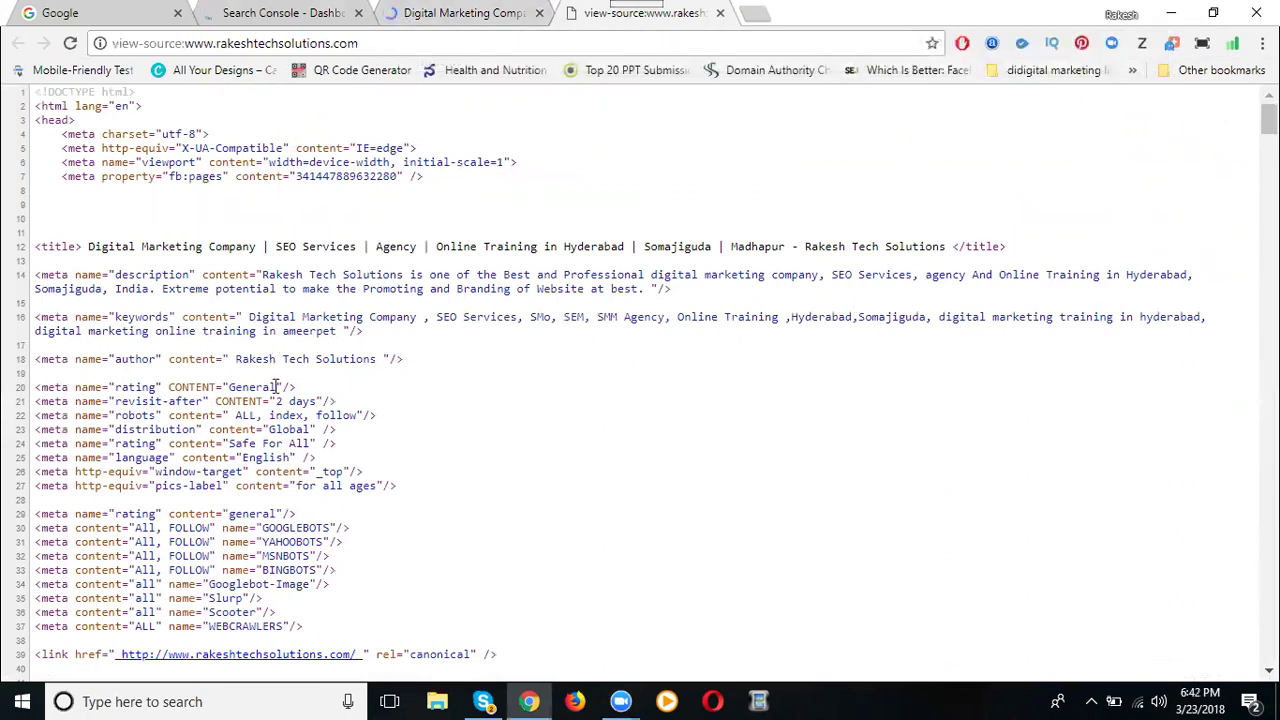
scroll(280, 376, down, 2)
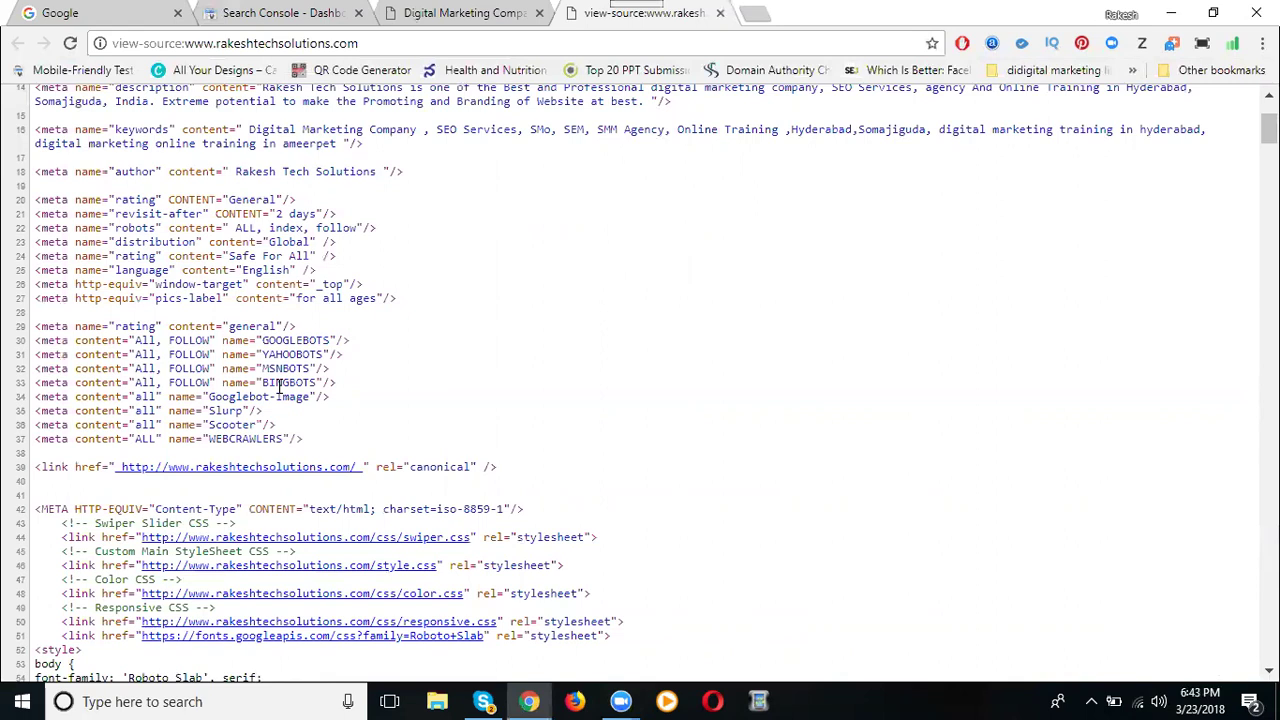
Return to the rakeshtechsolutions.com Search Console dashboard and expand Search Traffic.
click(258, 14)
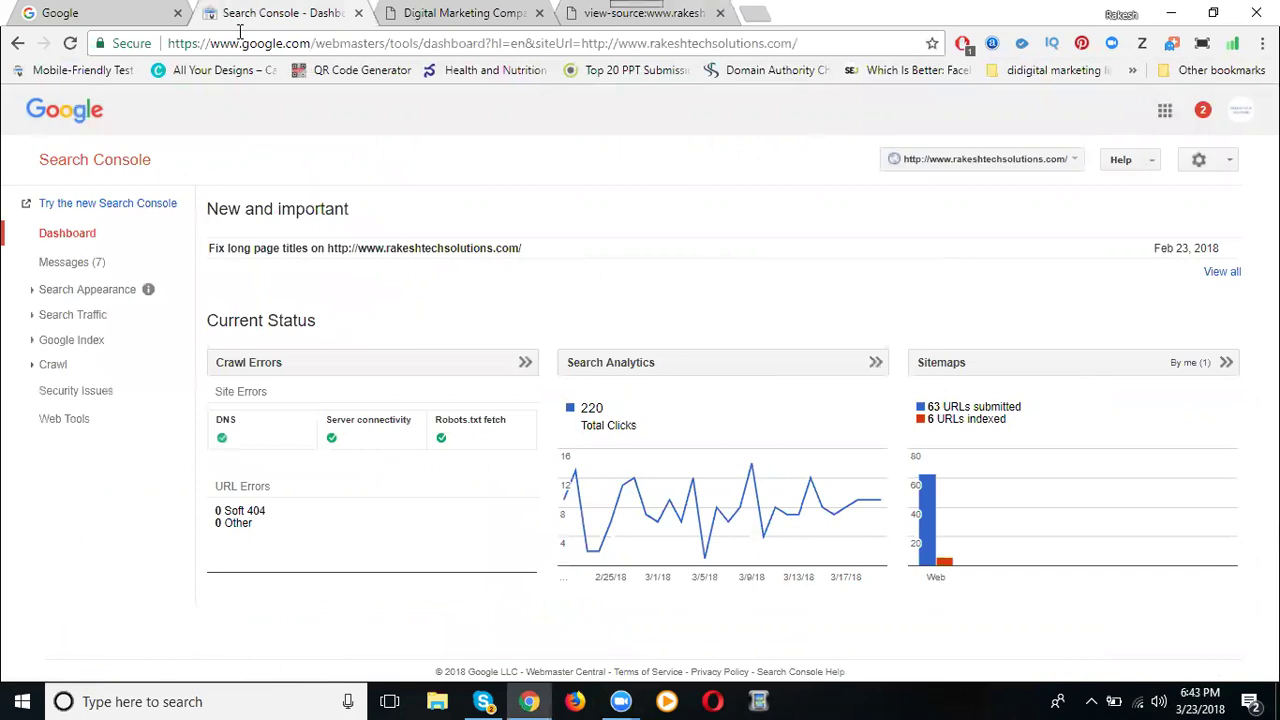
click(66, 318)
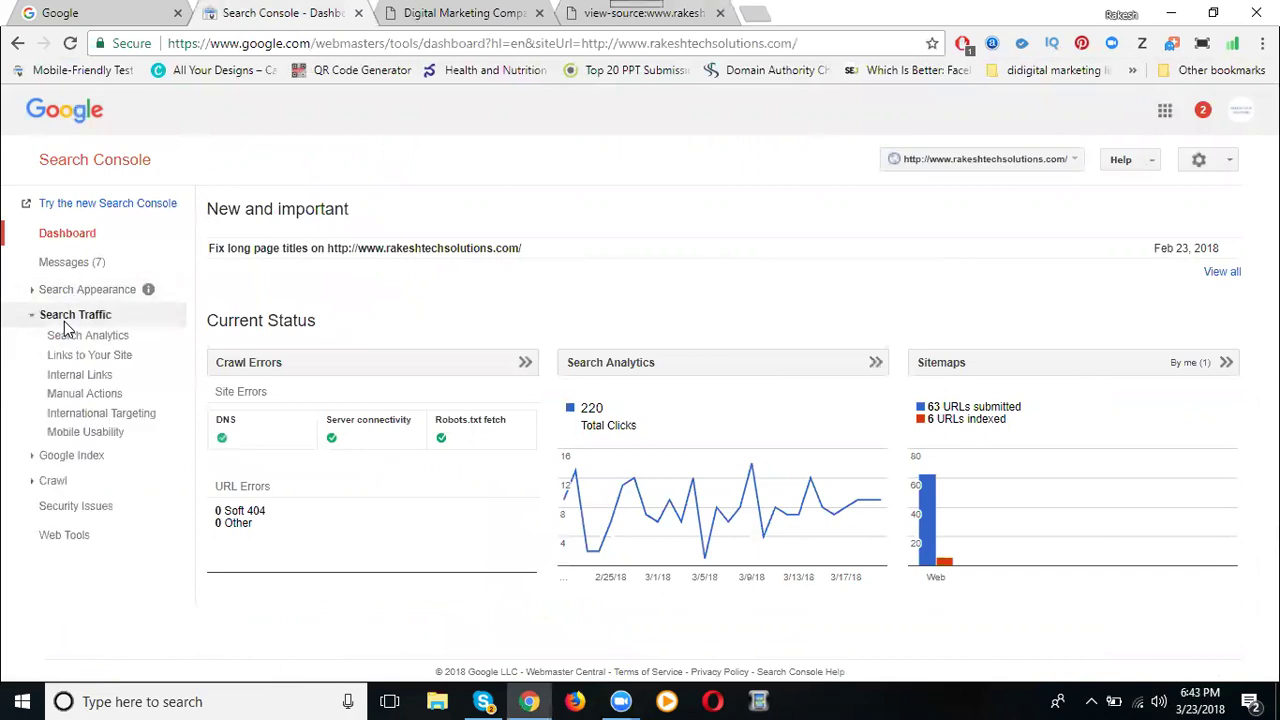
Open the Manual Actions report, which shows no manual webspam actions.
click(64, 400)
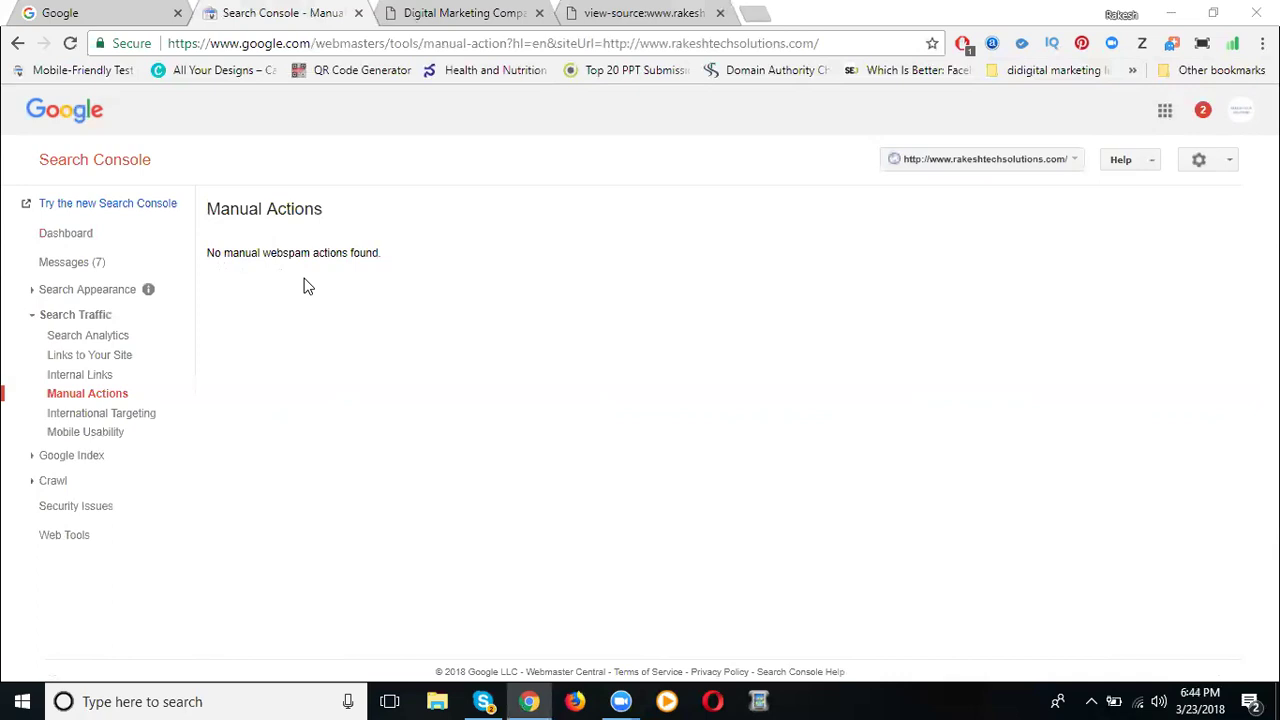
Open Search Appearance > HTML Improvements for rakeshtechsolutions.com.
click(96, 292)
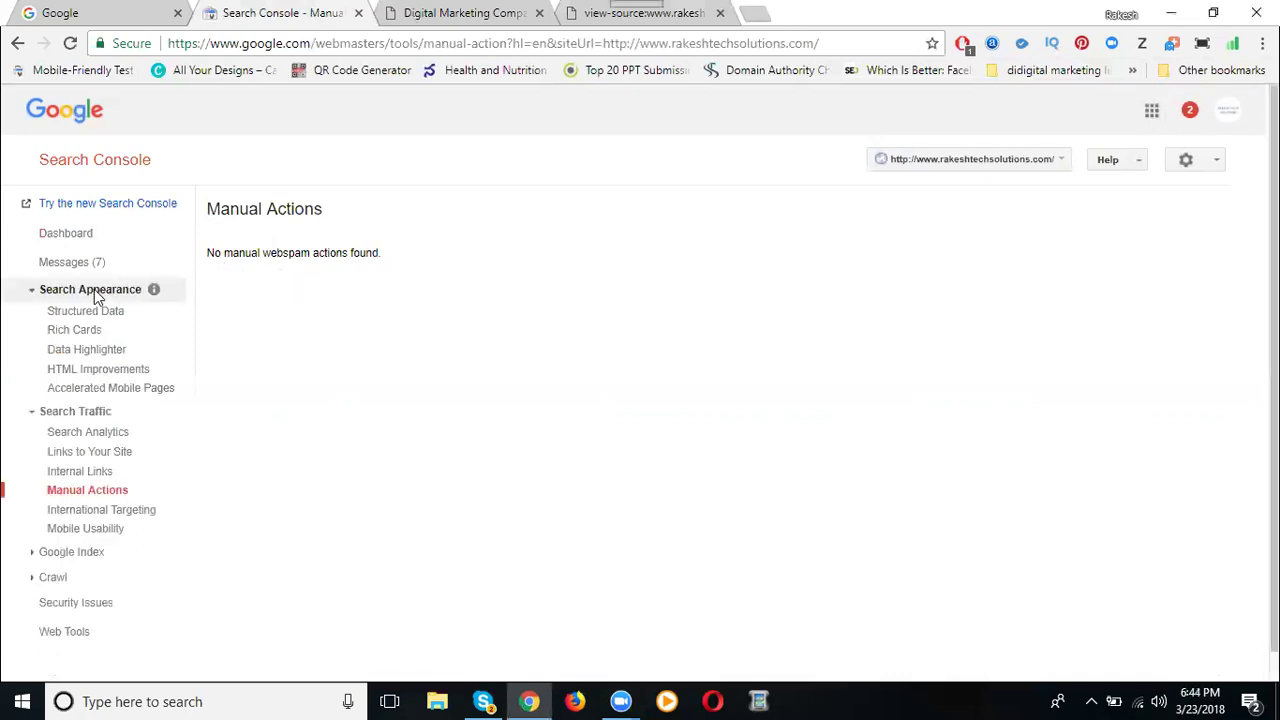
click(96, 378)
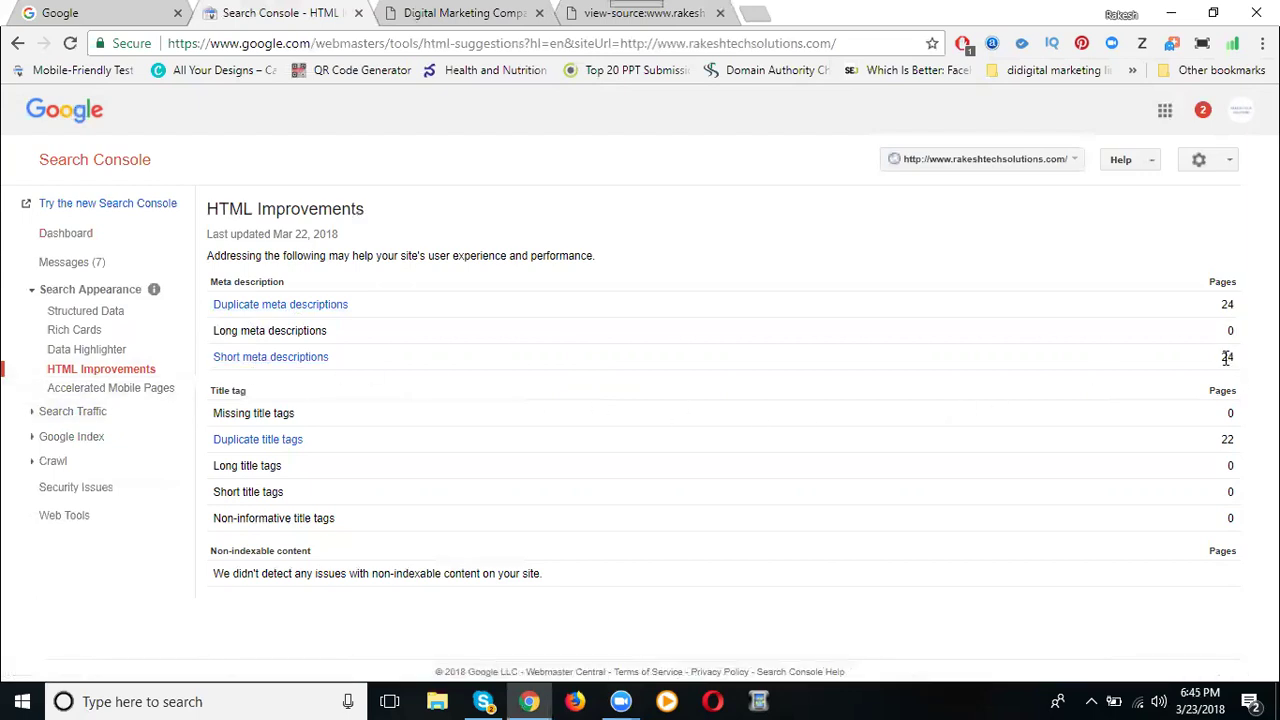
List the 11 duplicate title tags and expand the first title's two URLs.
click(250, 442)
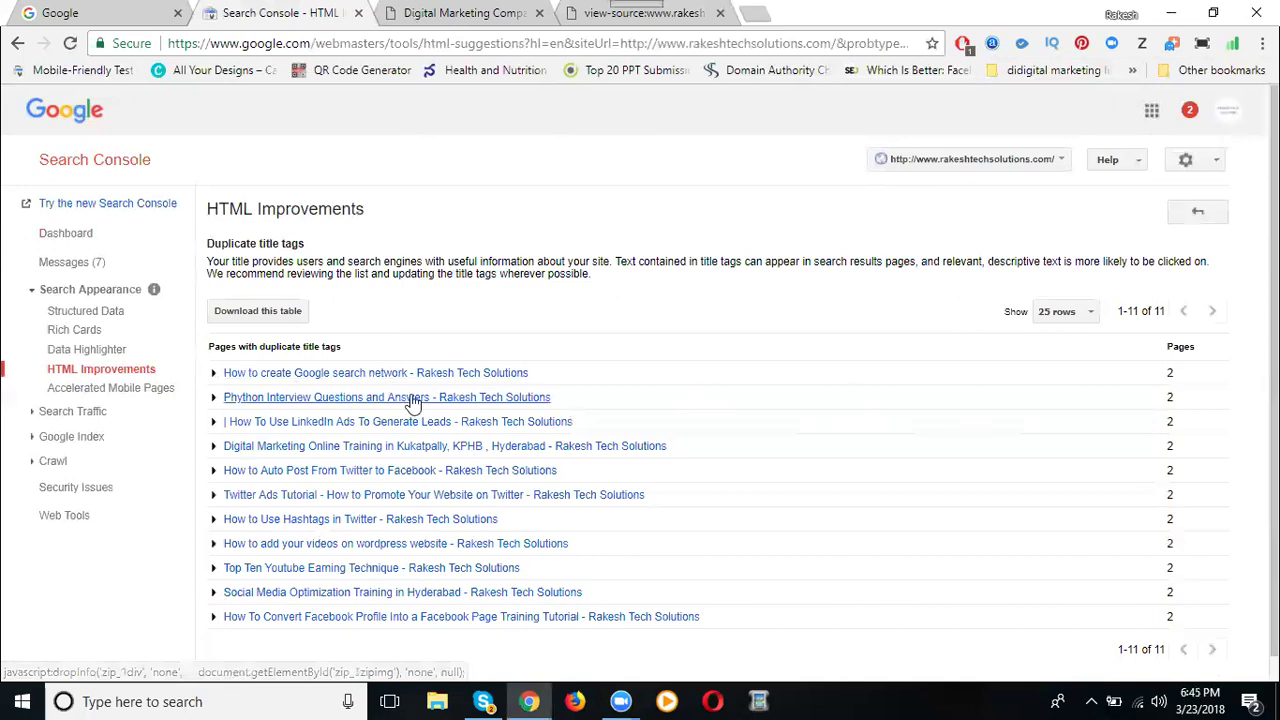
click(341, 374)
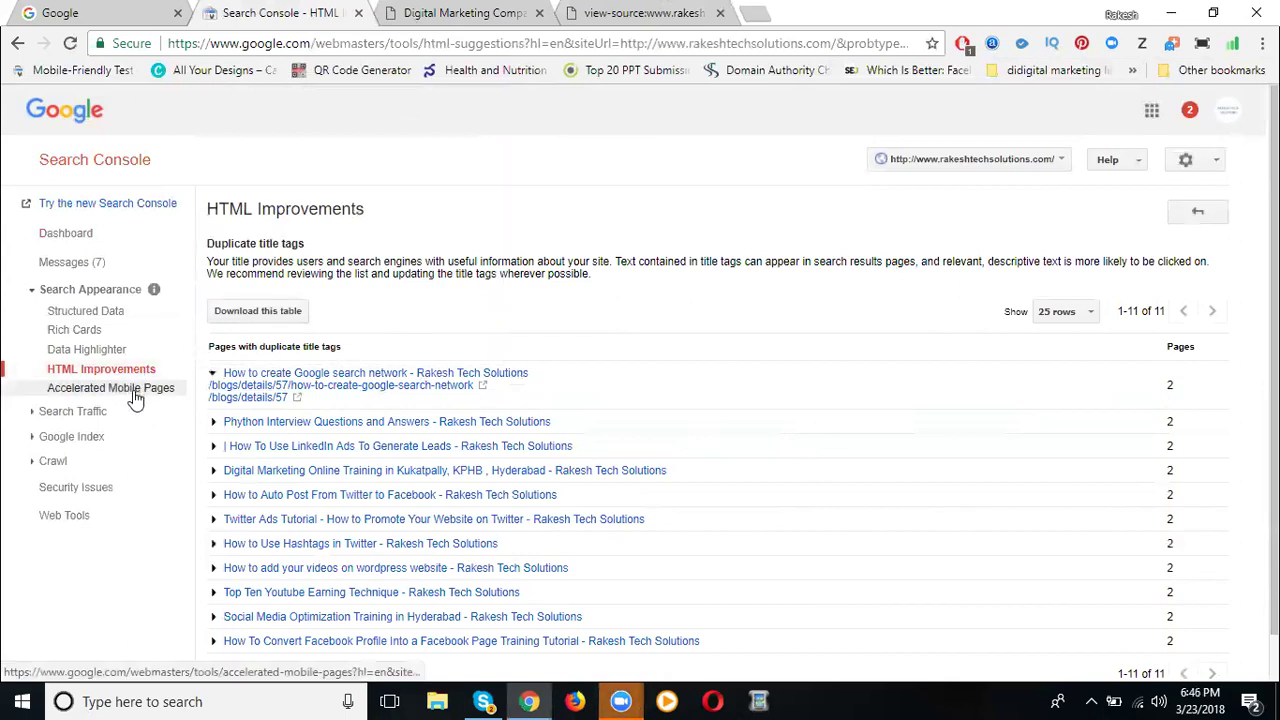
click(105, 411)
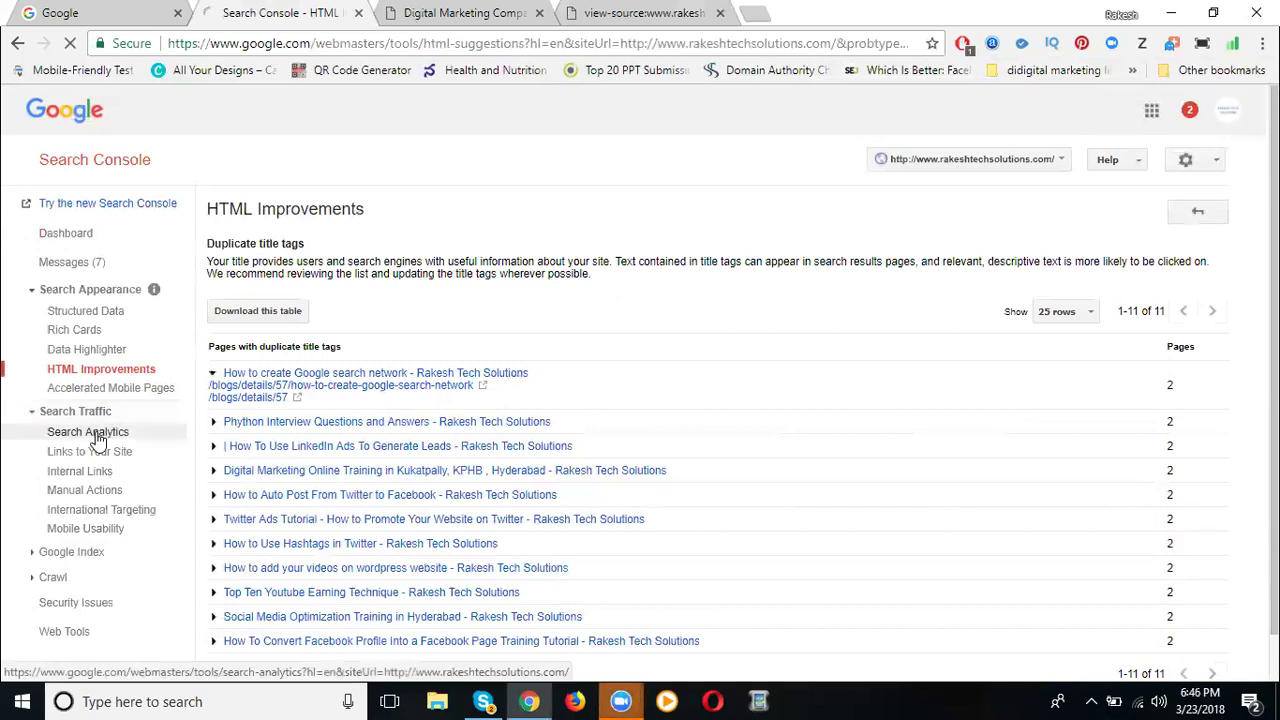
Review Search Analytics queries: 220 clicks over 28 days, led by 'rakesh tech solutions'.
click(98, 432)
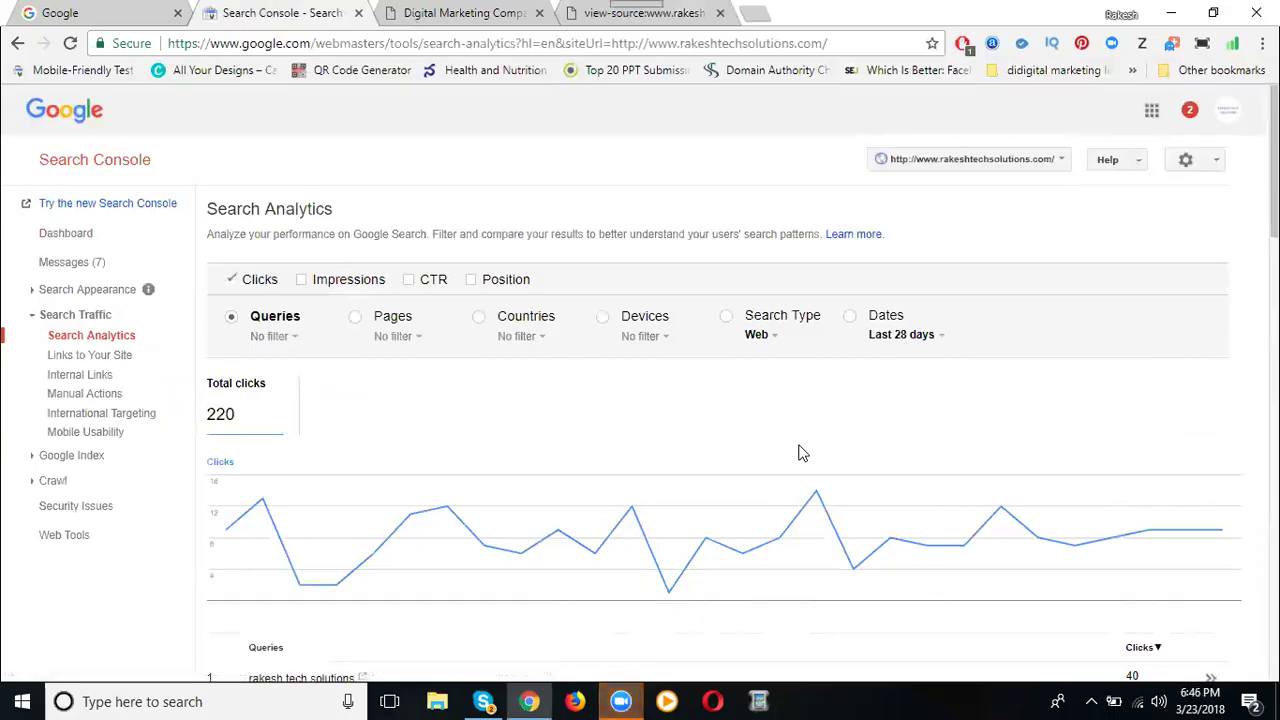
scroll(343, 340, down, 1)
scroll(306, 314, down, 1)
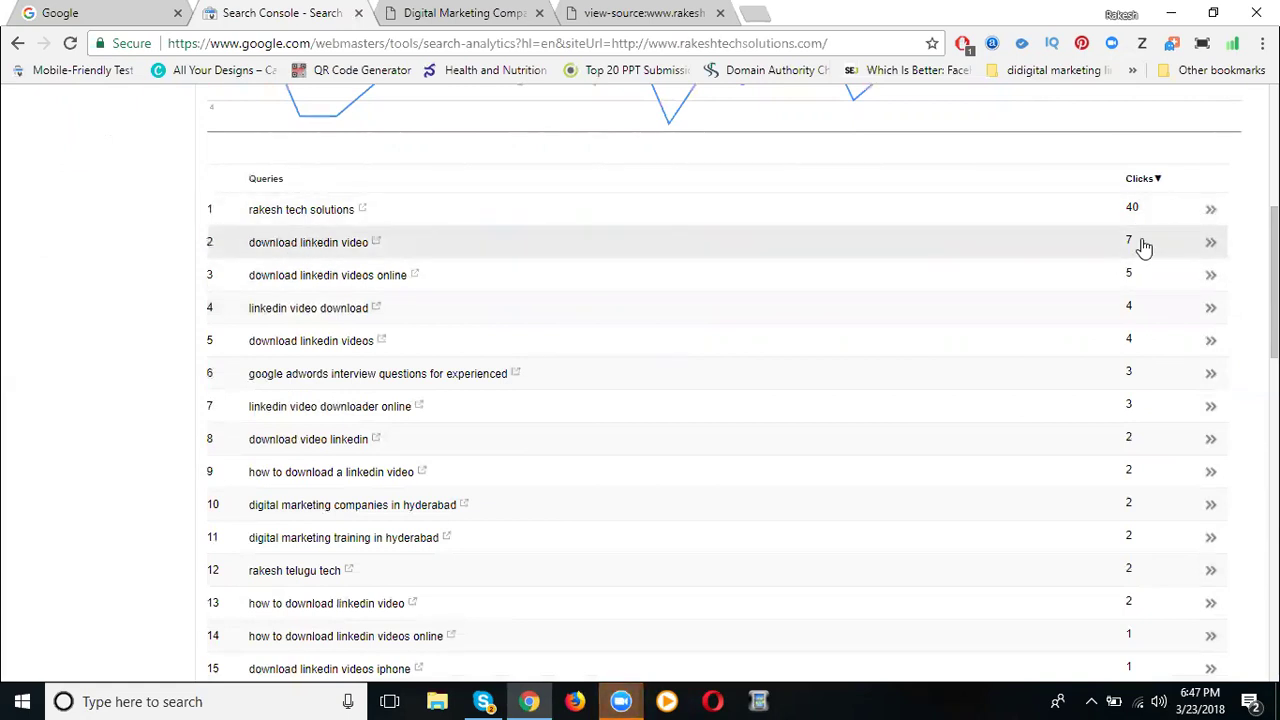
scroll(1143, 246, up, 4)
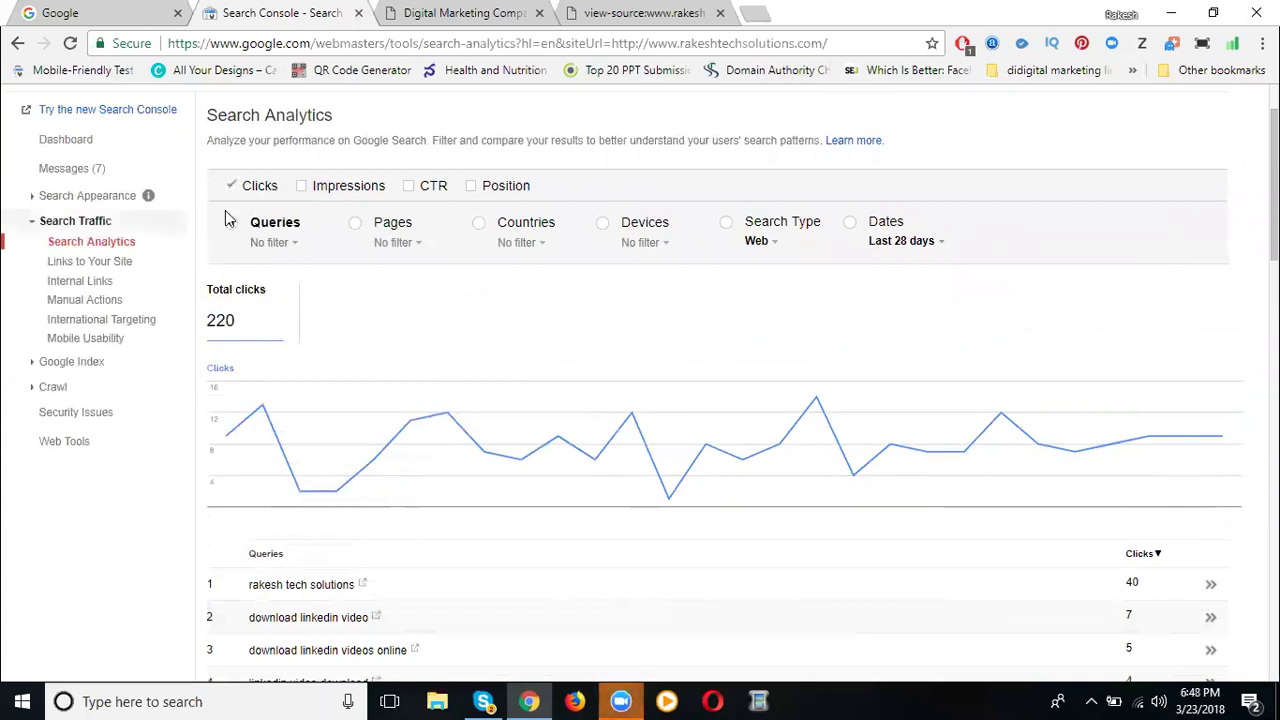
Group Search Analytics results by page and scroll through the pages table.
click(370, 224)
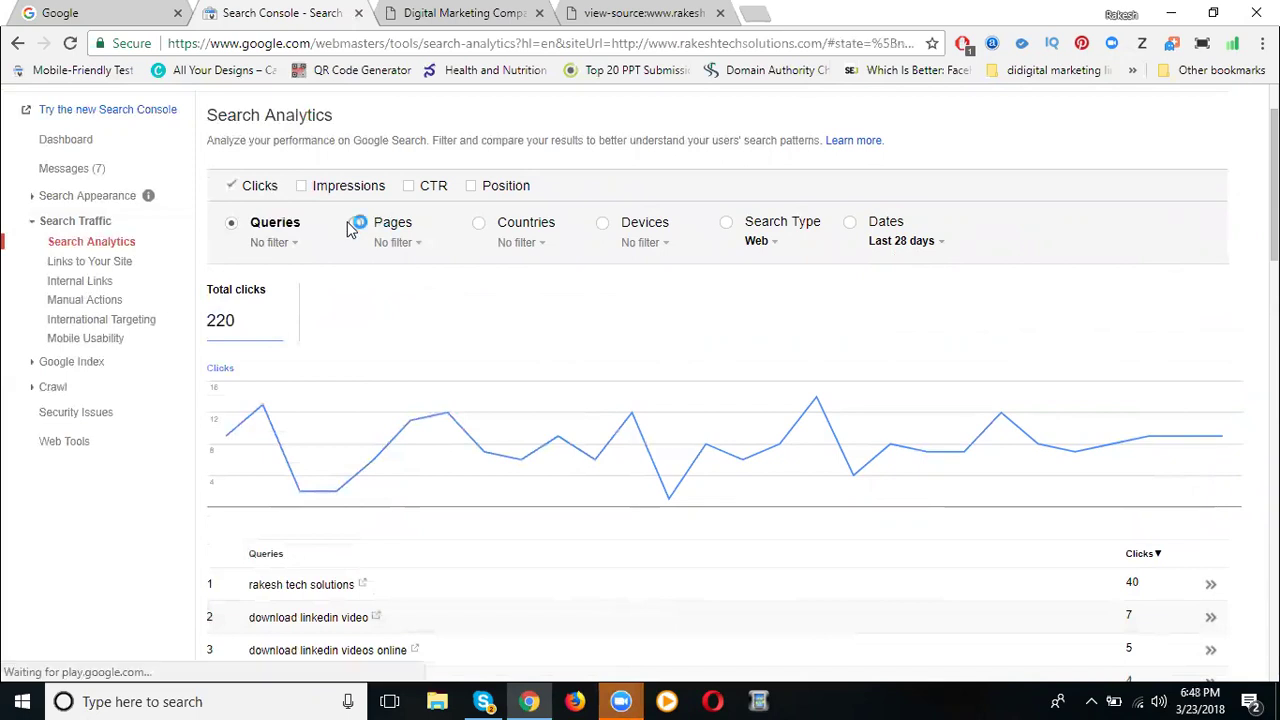
scroll(428, 326, down, 4)
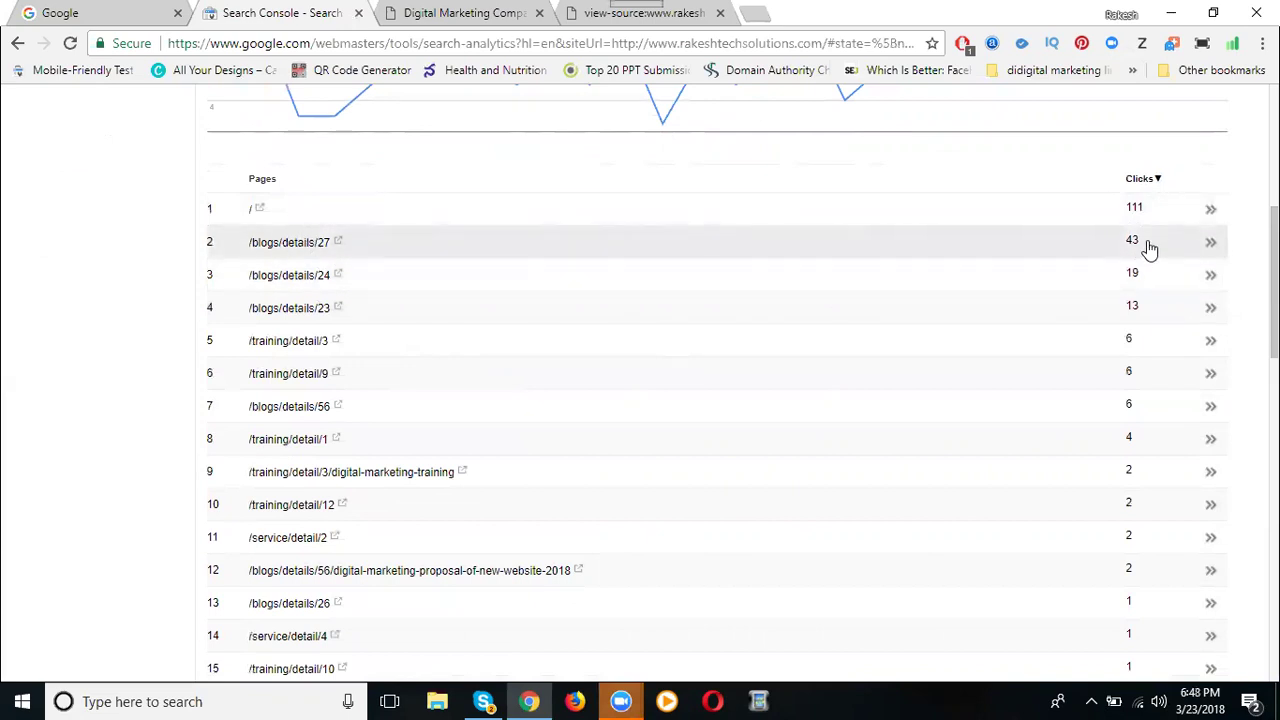
scroll(923, 249, down, 1)
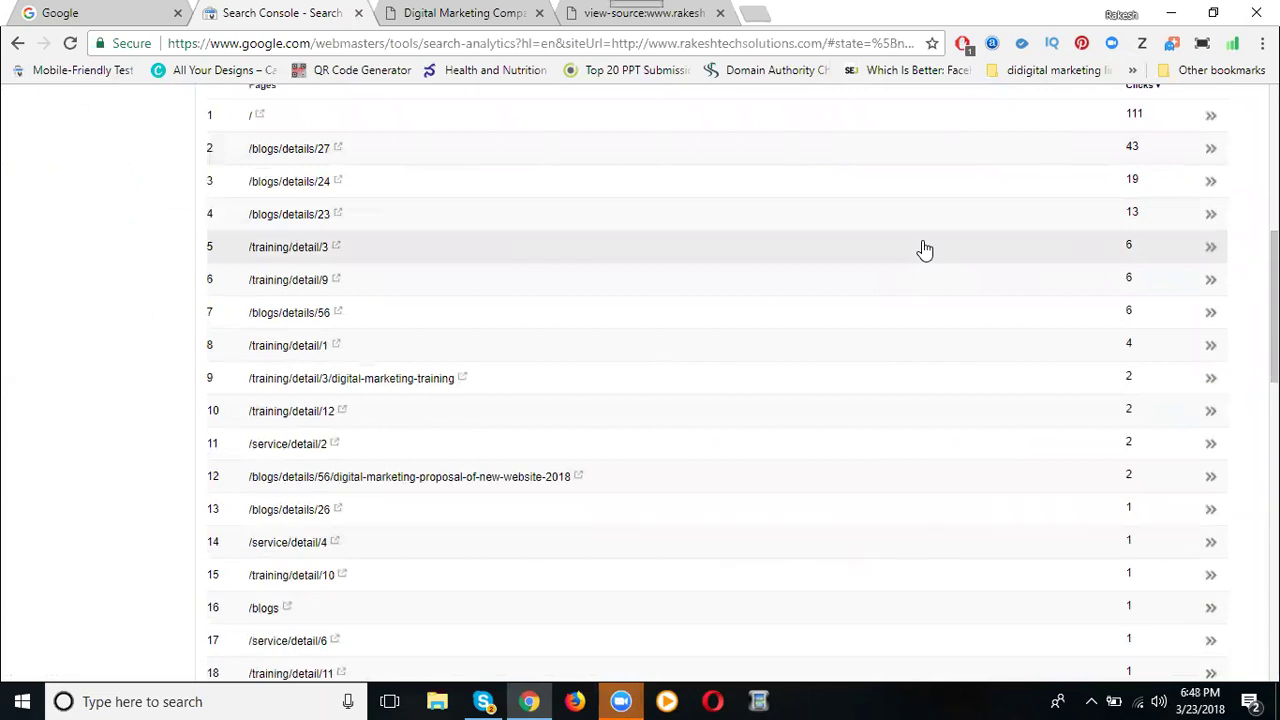
scroll(929, 246, up, 2)
scroll(800, 200, up, 2)
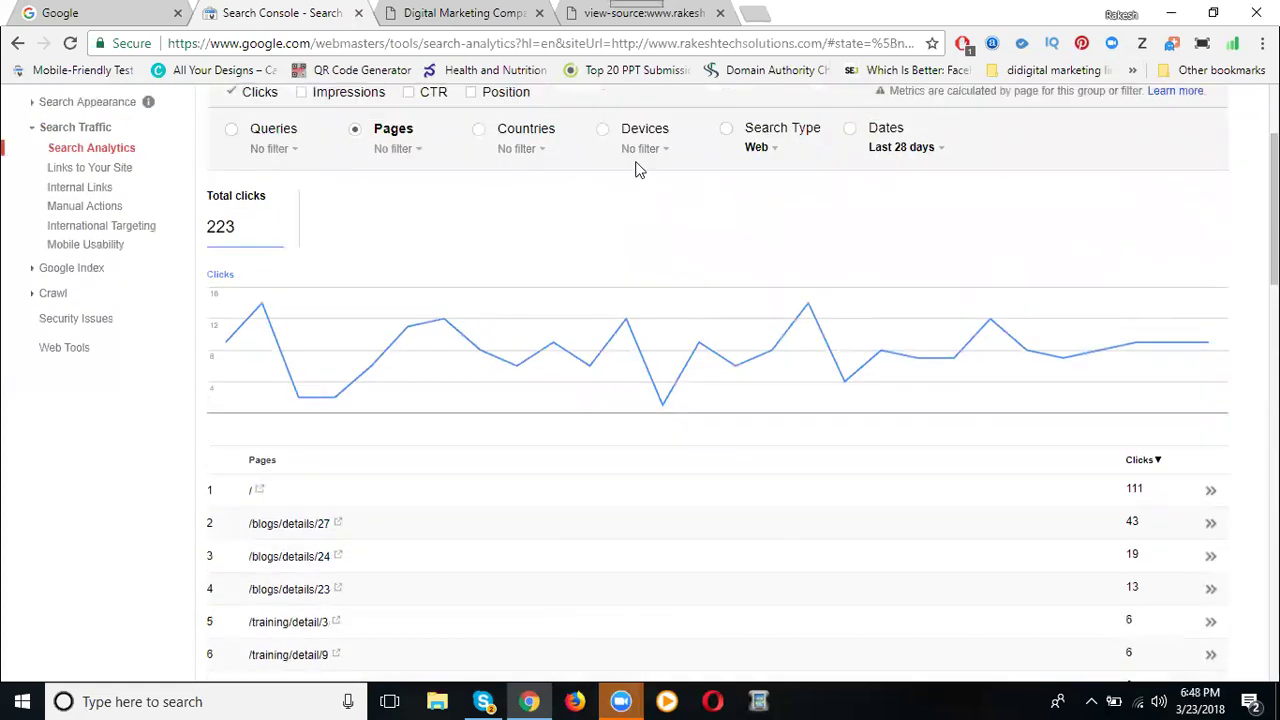
scroll(486, 134, up, 1)
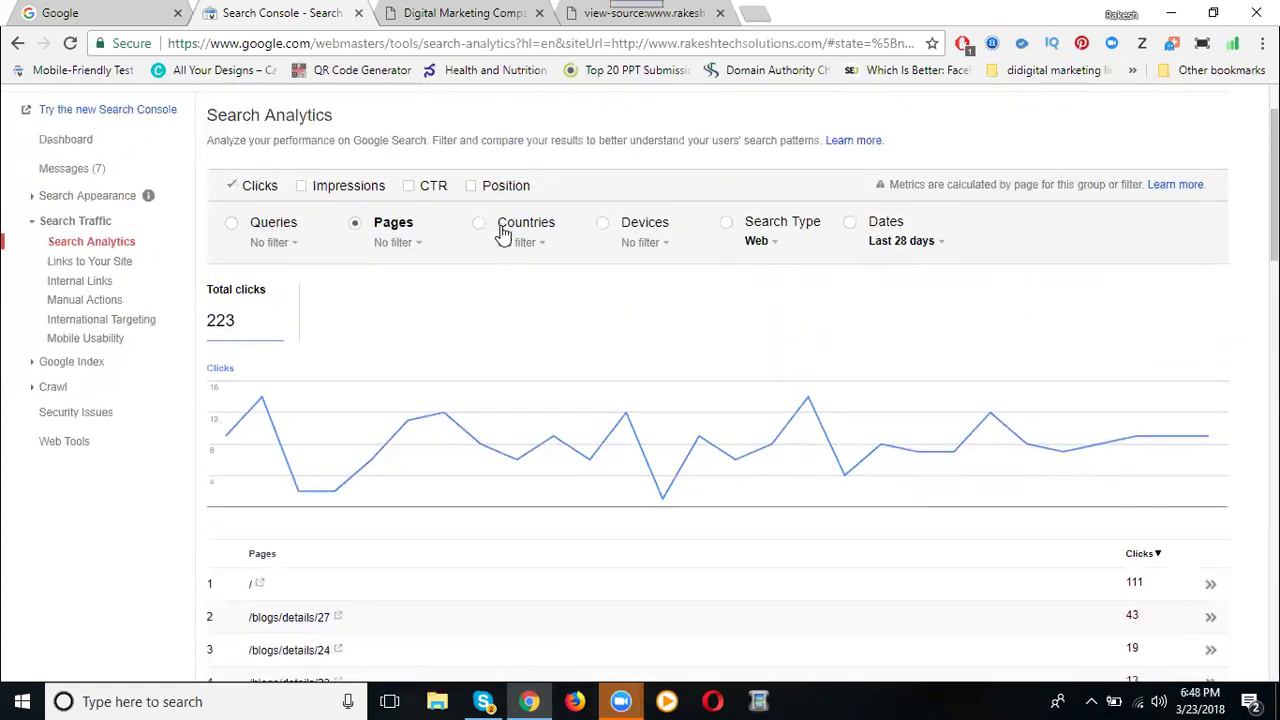
Break clicks down by country and review the table, led by India.
click(503, 233)
scroll(297, 253, down, 4)
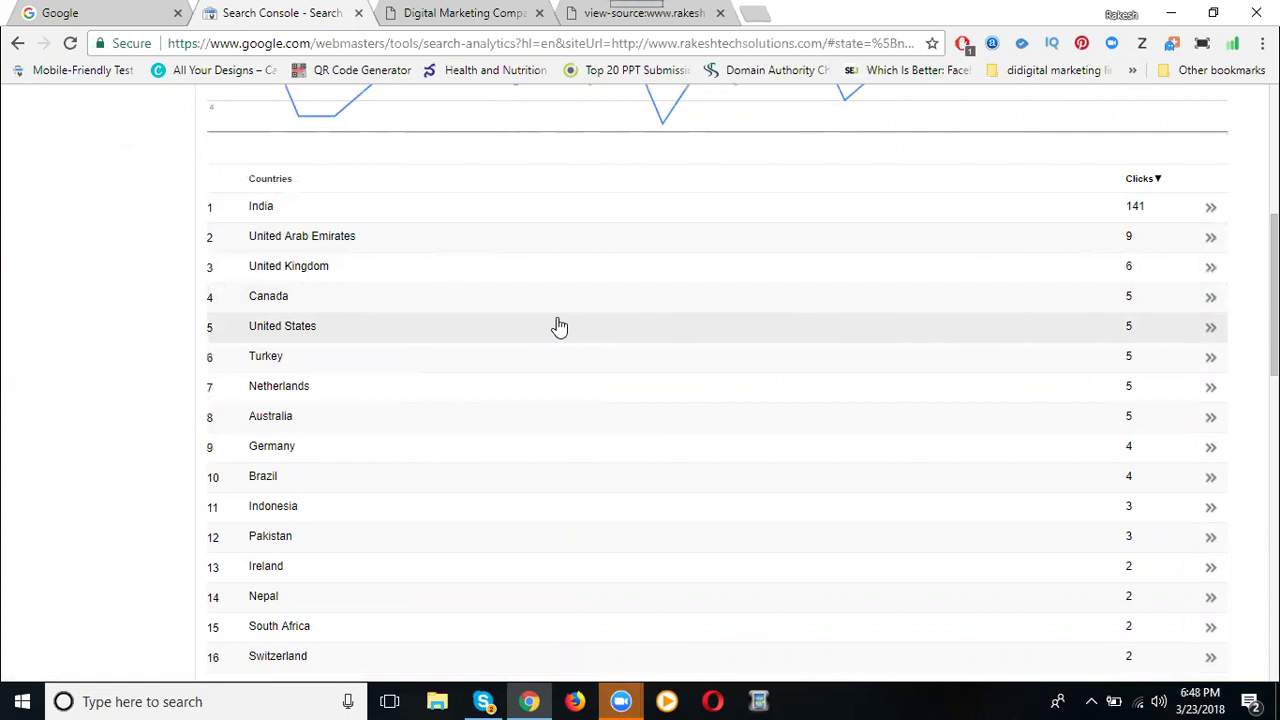
scroll(559, 326, up, 3)
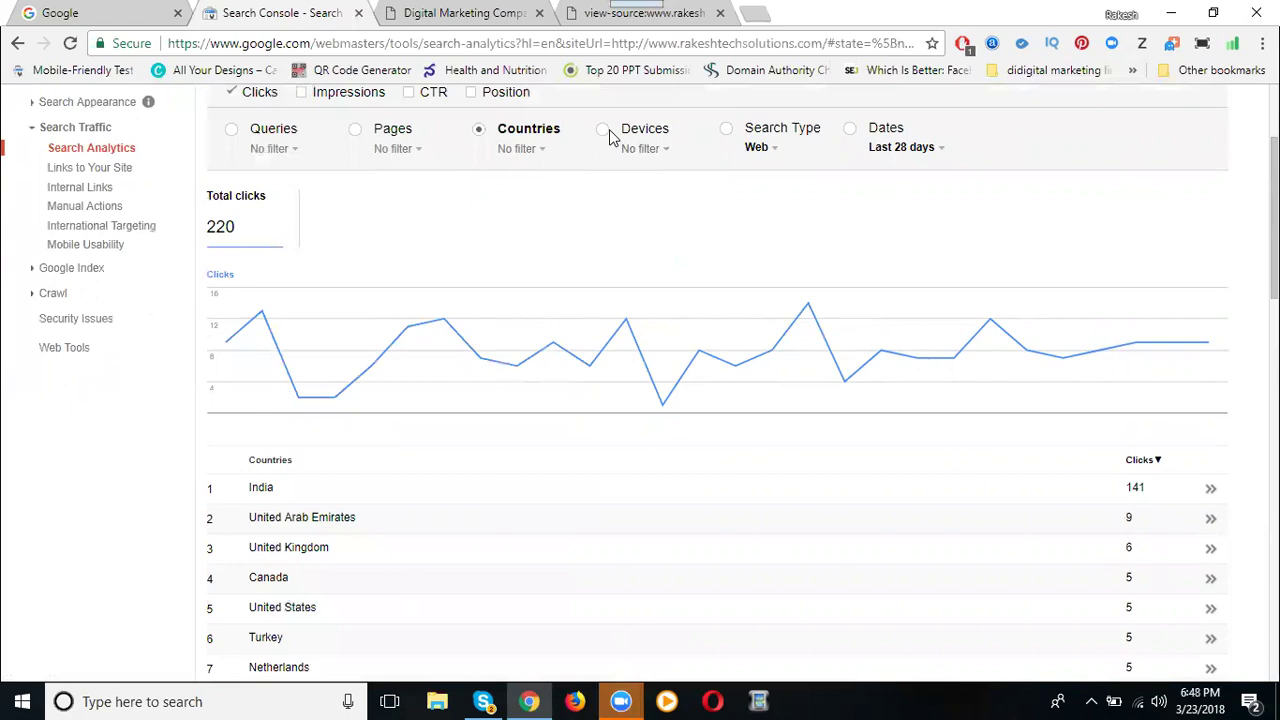
scroll(563, 225, down, 2)
scroll(570, 240, up, 3)
Break clicks down by device: Desktop 151, Mobile 67, Tablet 2.
click(603, 222)
scroll(256, 467, down, 1)
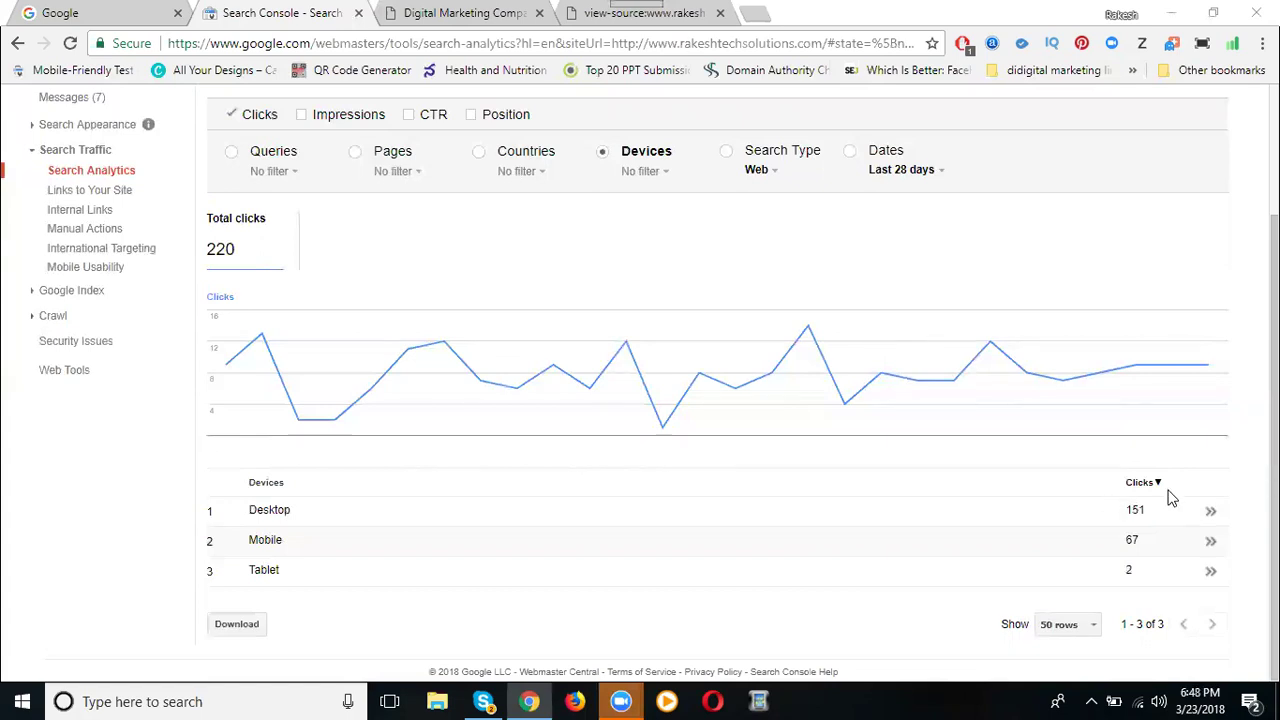
scroll(1020, 352, up, 1)
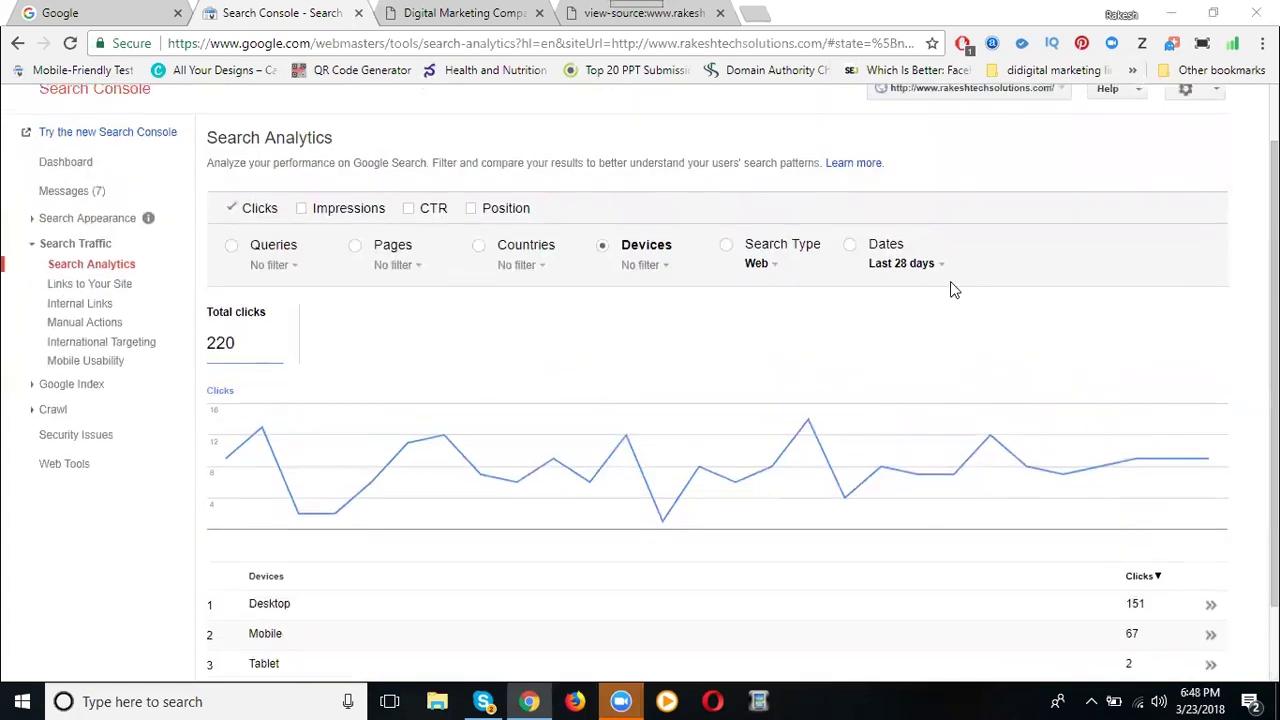
Group clicks by date and scroll the daily counts, newest 3/20/18 first.
click(850, 248)
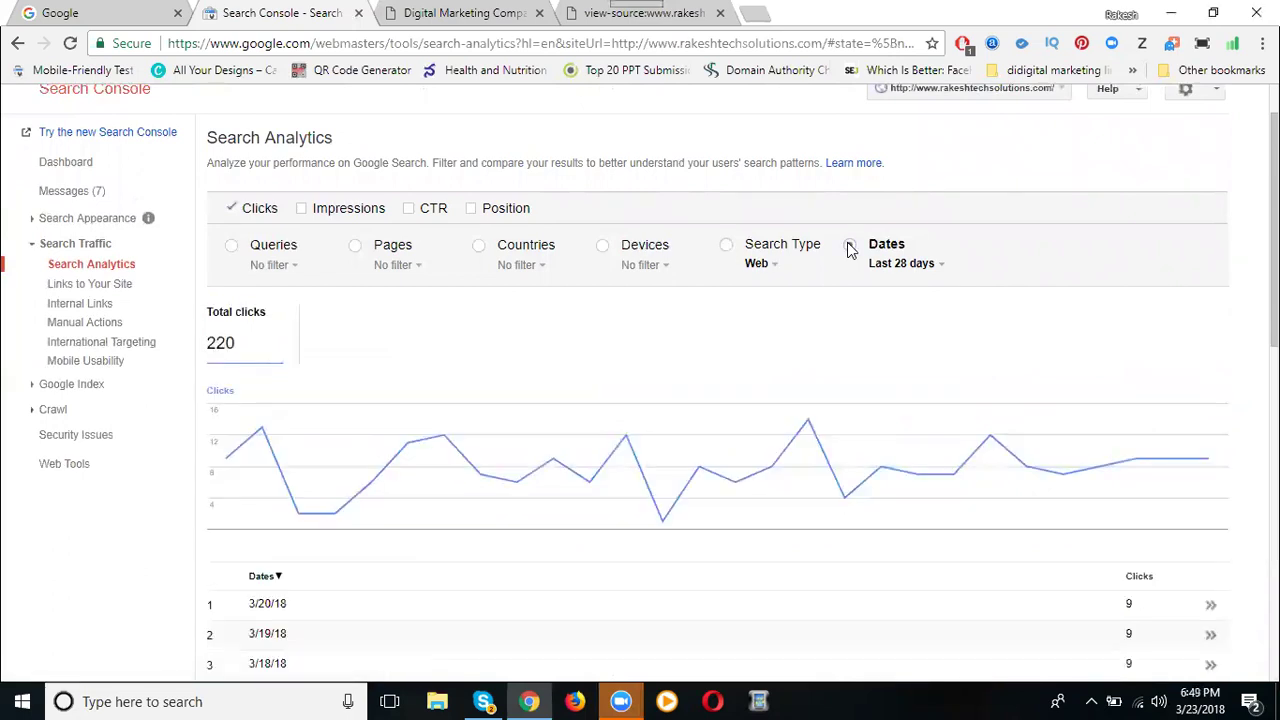
scroll(425, 403, down, 2)
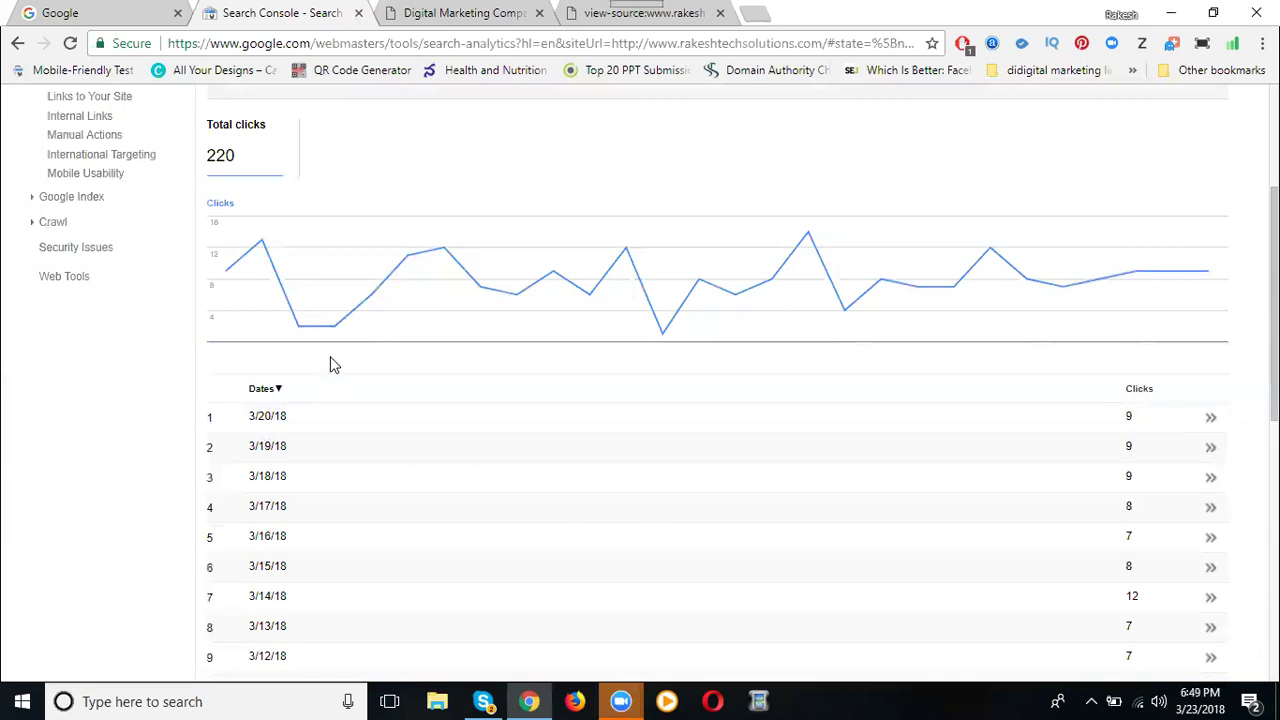
scroll(320, 363, up, 2)
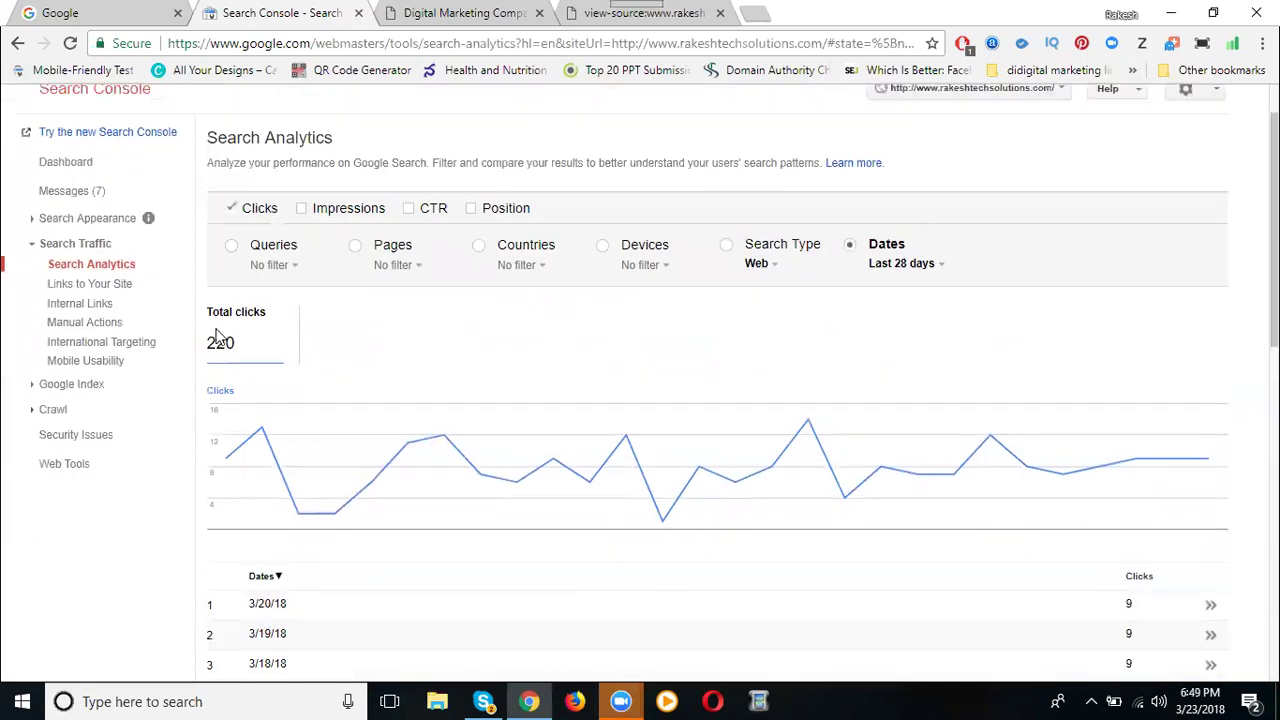
Add impressions to the daily report (13,228 total), briefly visiting the Google tab.
click(333, 209)
scroll(1137, 340, down, 3)
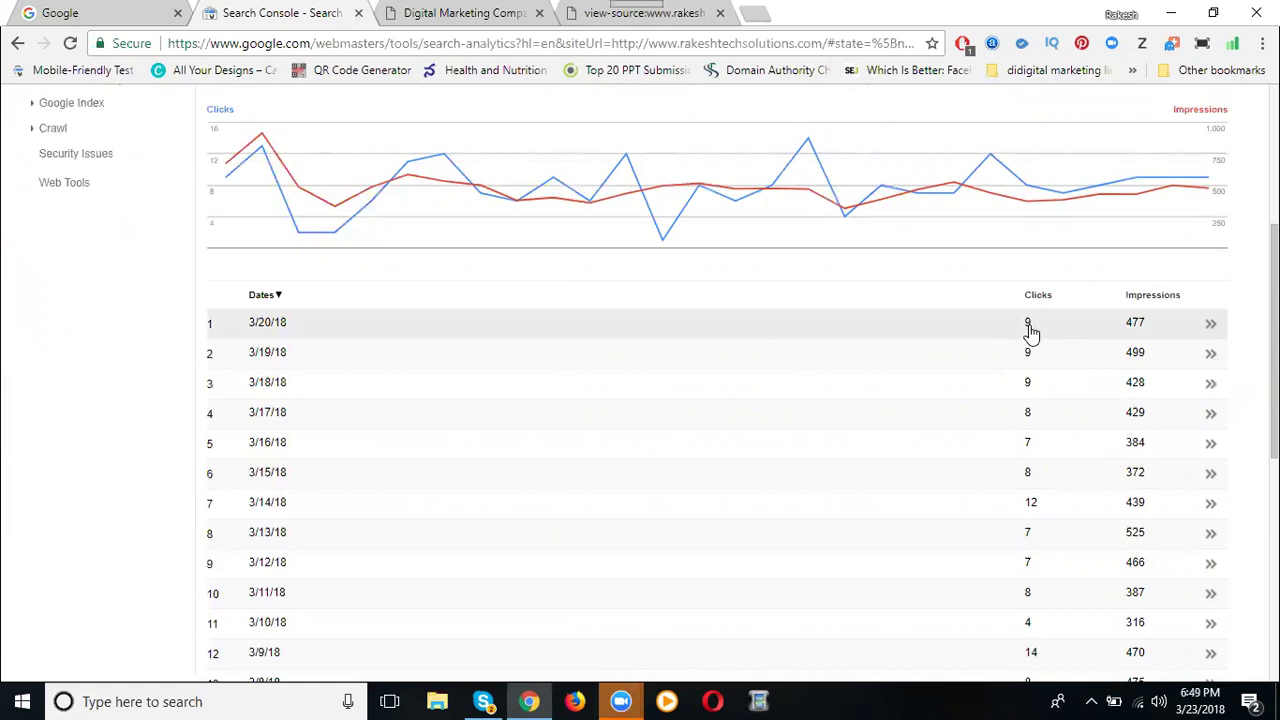
click(68, 13)
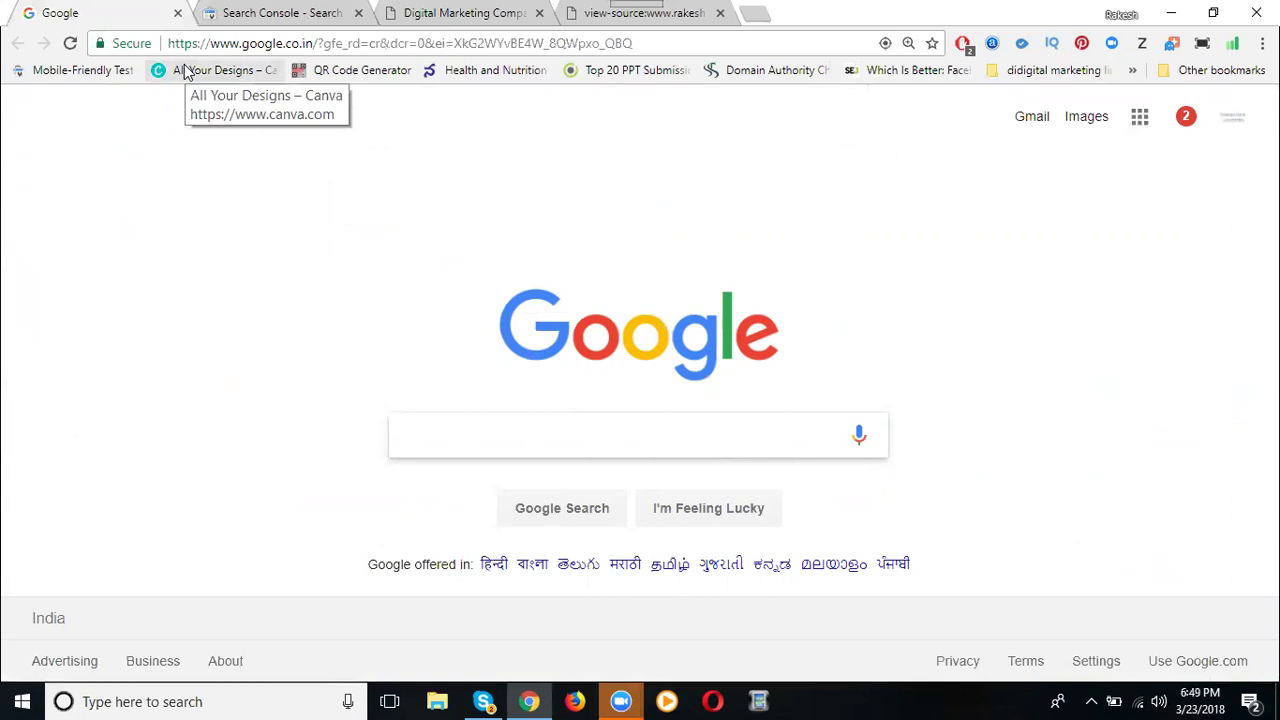
click(310, 12)
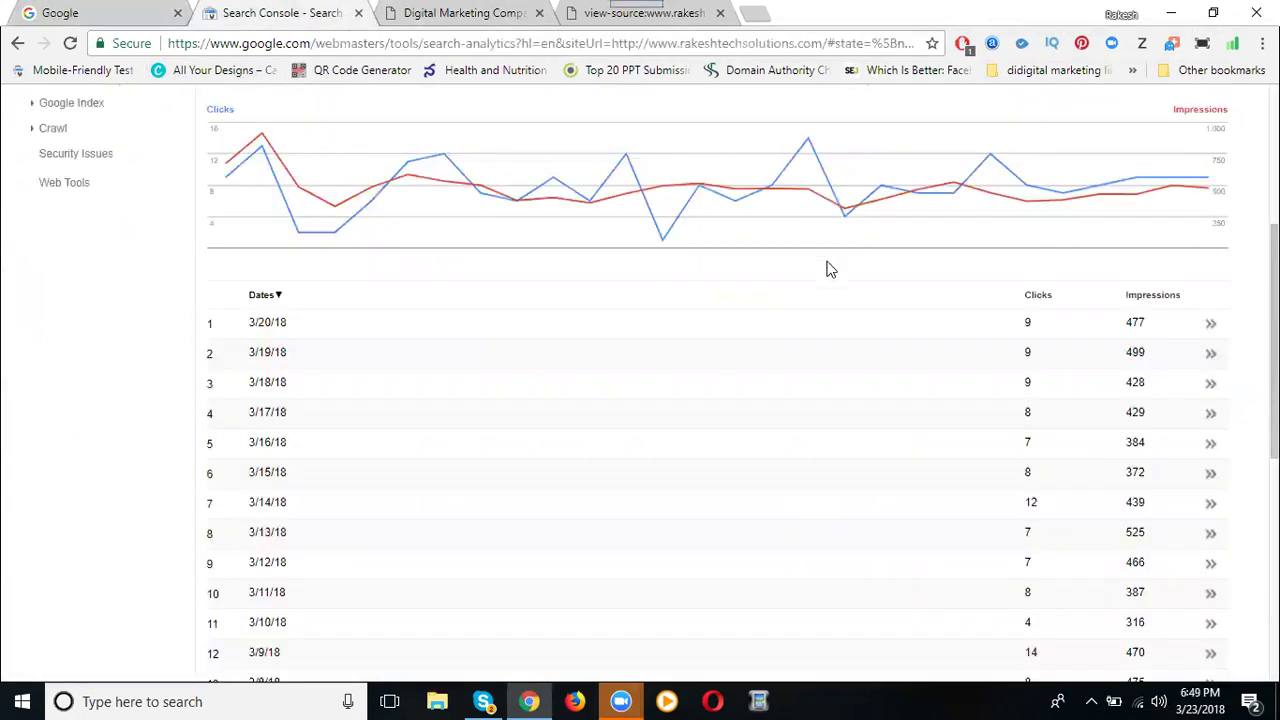
scroll(820, 295, up, 2)
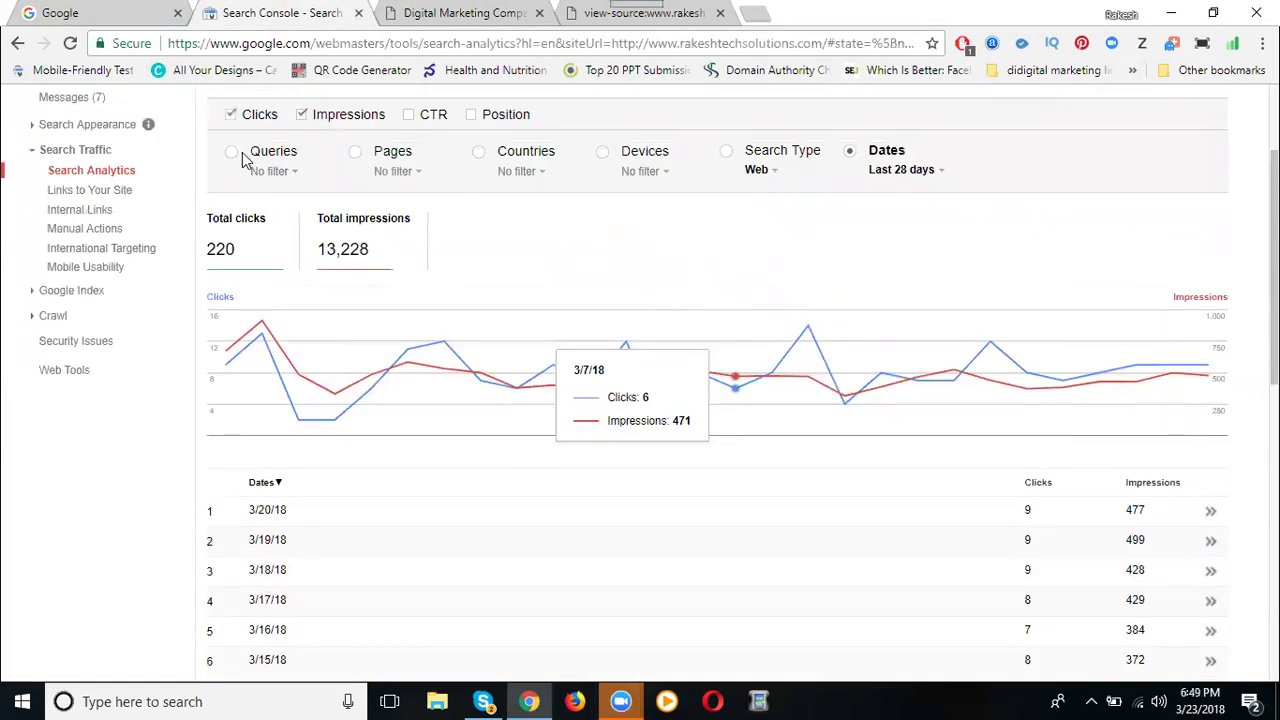
Group the report by query and review it; rakesh tech solutions leads with 40 clicks.
click(231, 152)
scroll(300, 290, down, 2)
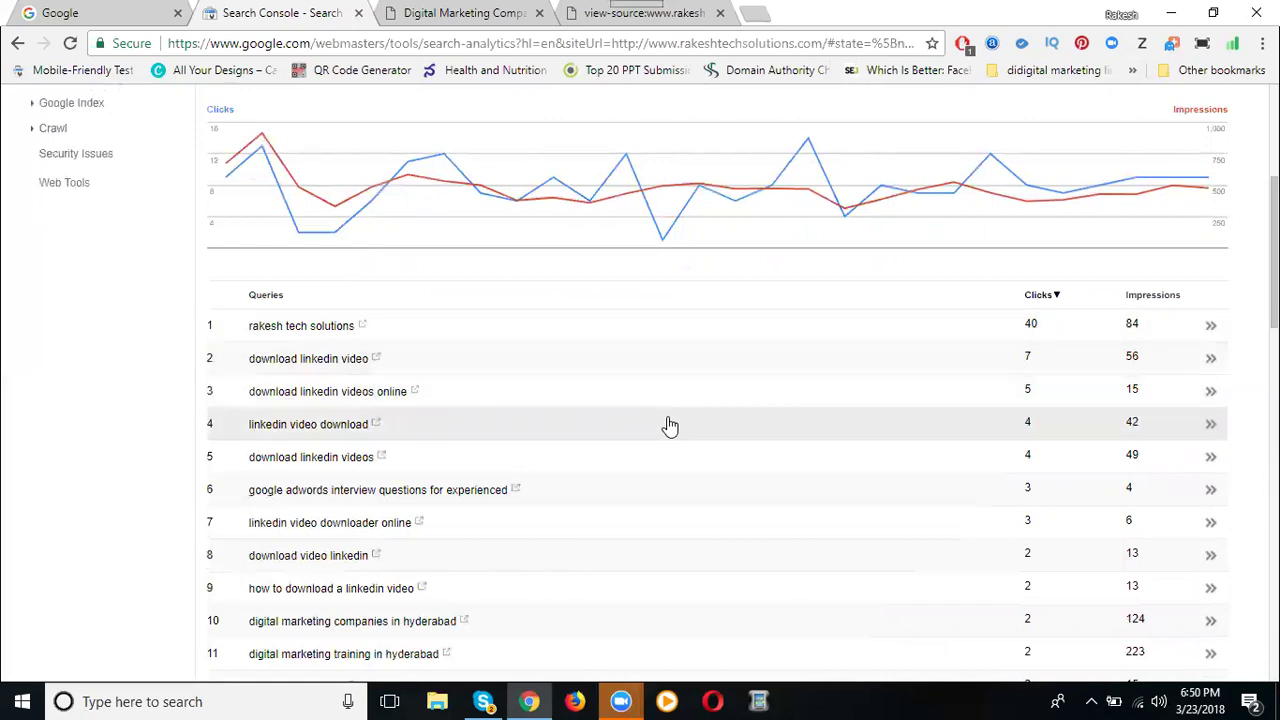
scroll(670, 421, up, 4)
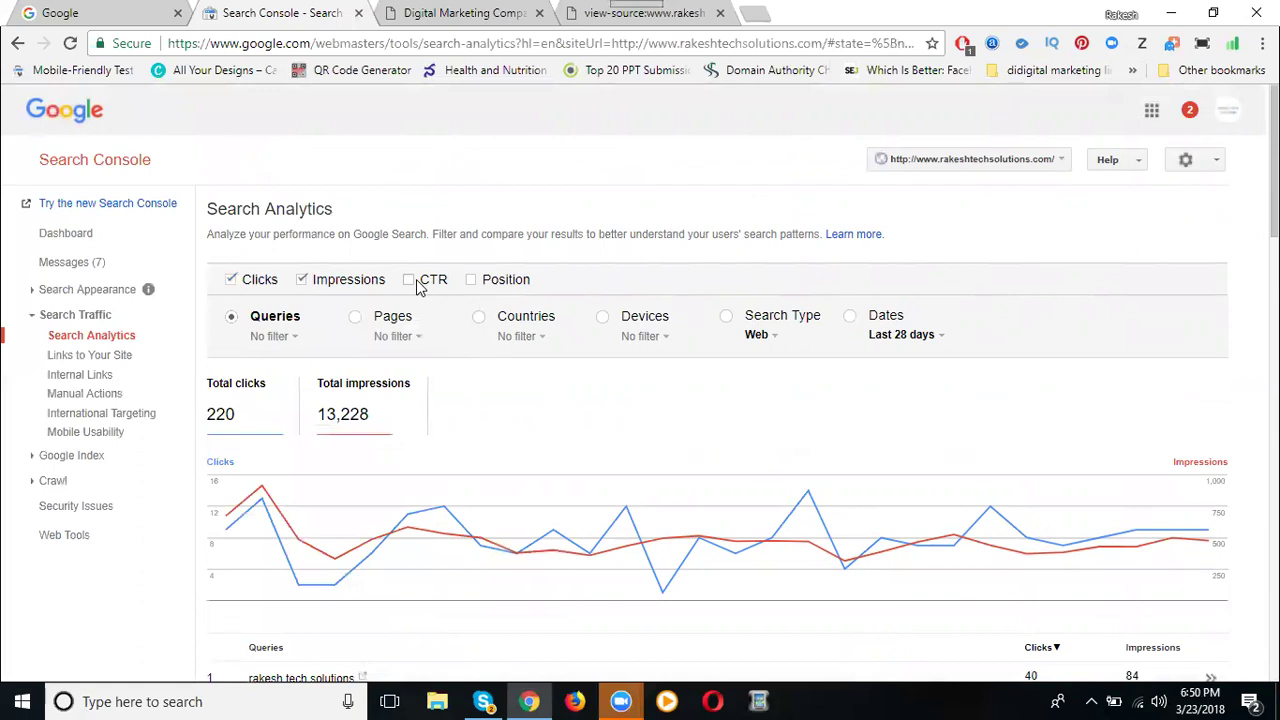
Review the per-query CTR column, averaging 1.66% with rakesh tech solutions at 47.62%.
scroll(549, 375, down, 3)
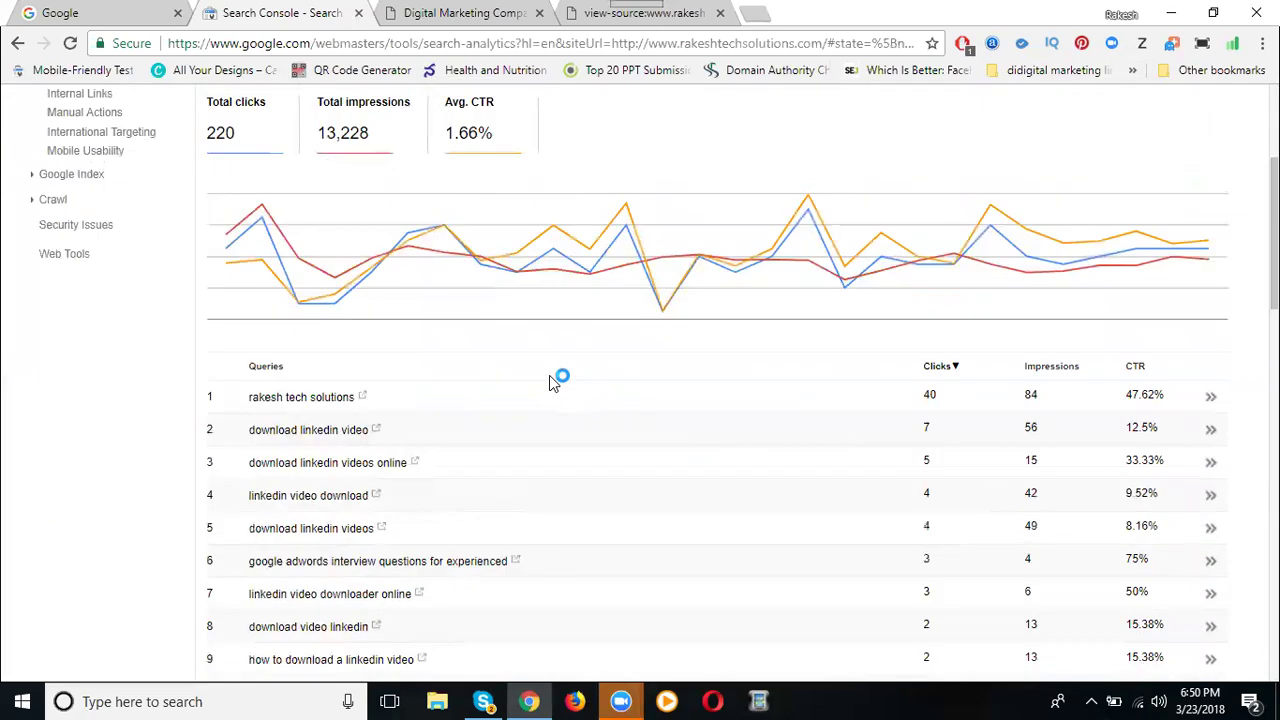
scroll(818, 388, down, 2)
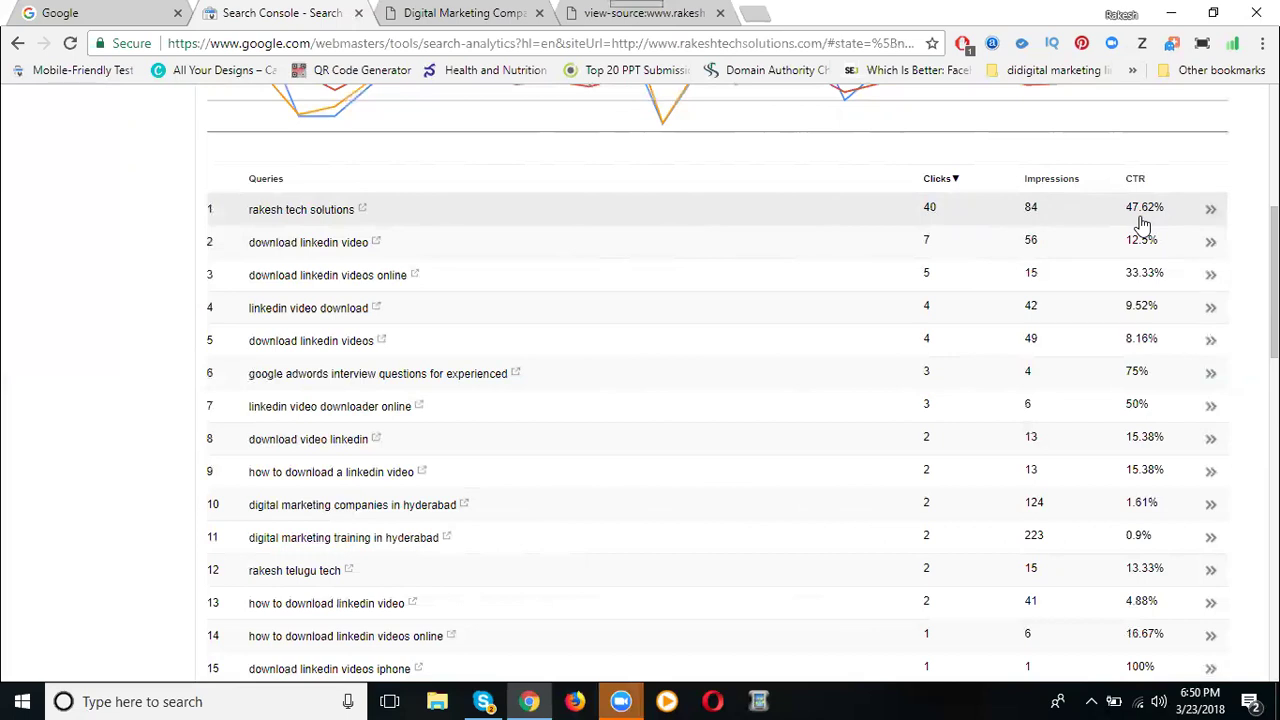
scroll(974, 337, up, 1)
scroll(950, 335, up, 4)
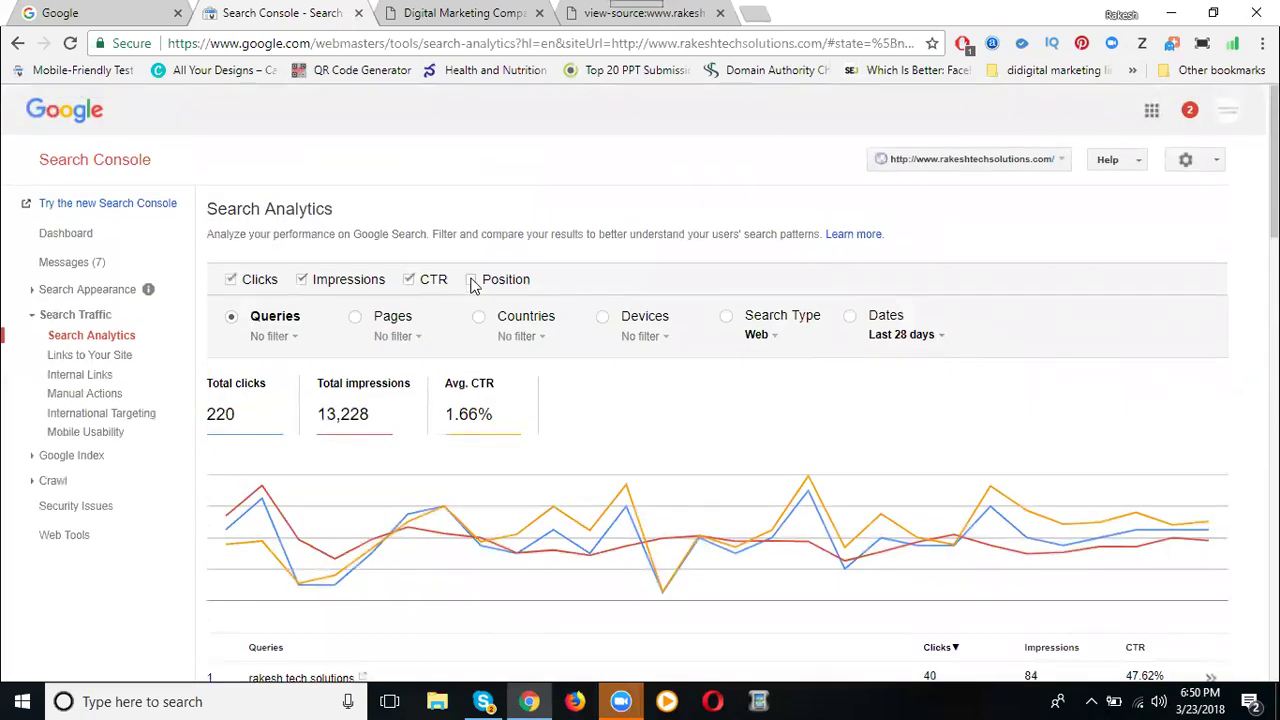
Add average position (58.8) to the query report and review the Position column.
click(473, 281)
scroll(757, 340, down, 4)
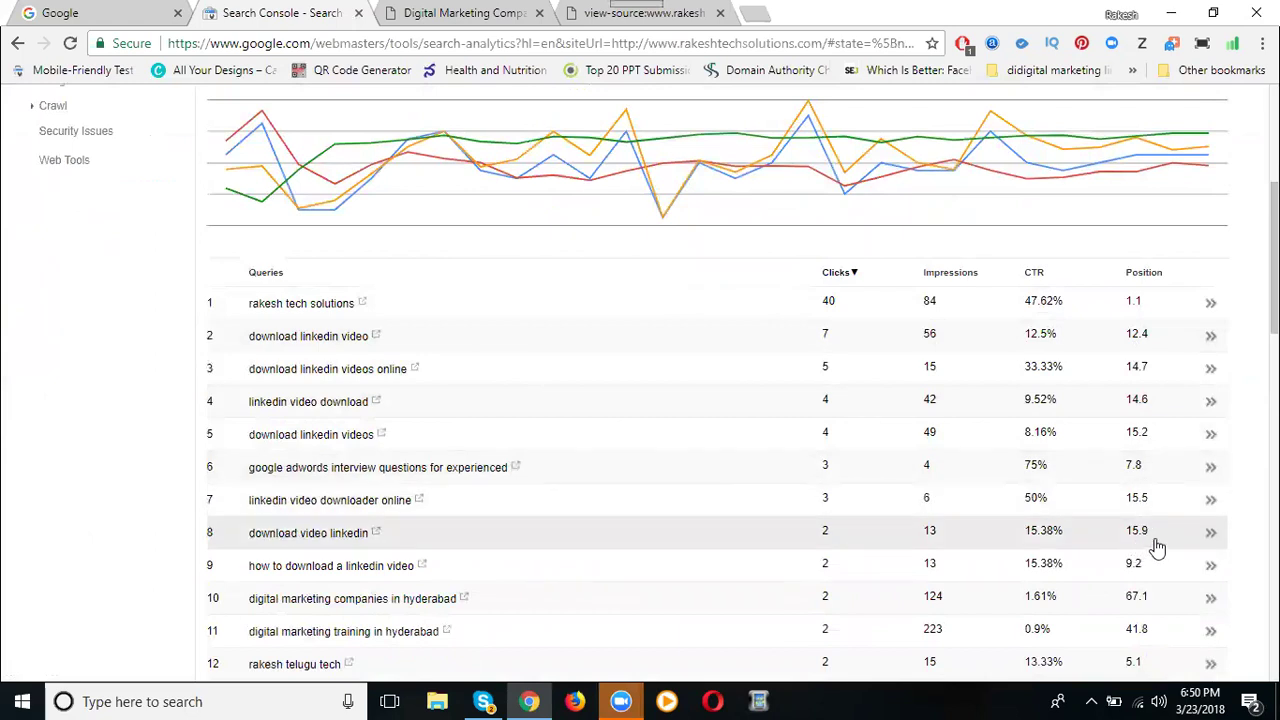
scroll(1155, 549, down, 1)
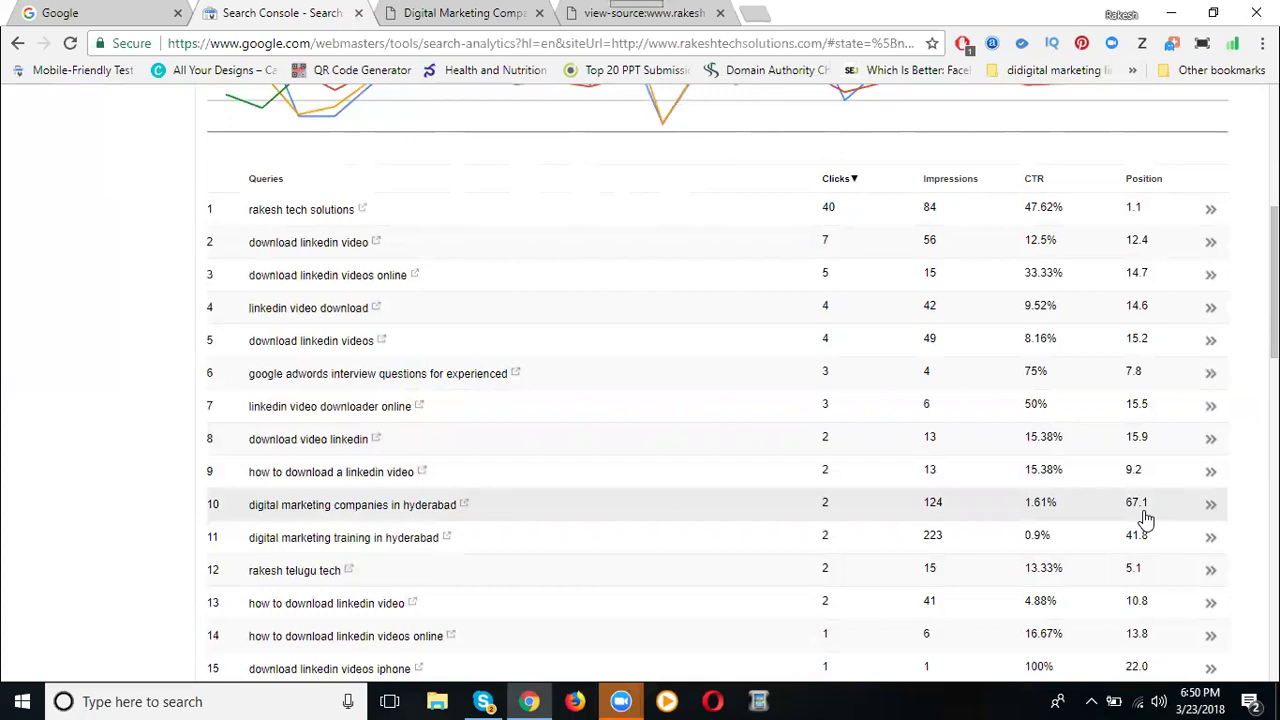
scroll(1133, 474, down, 1)
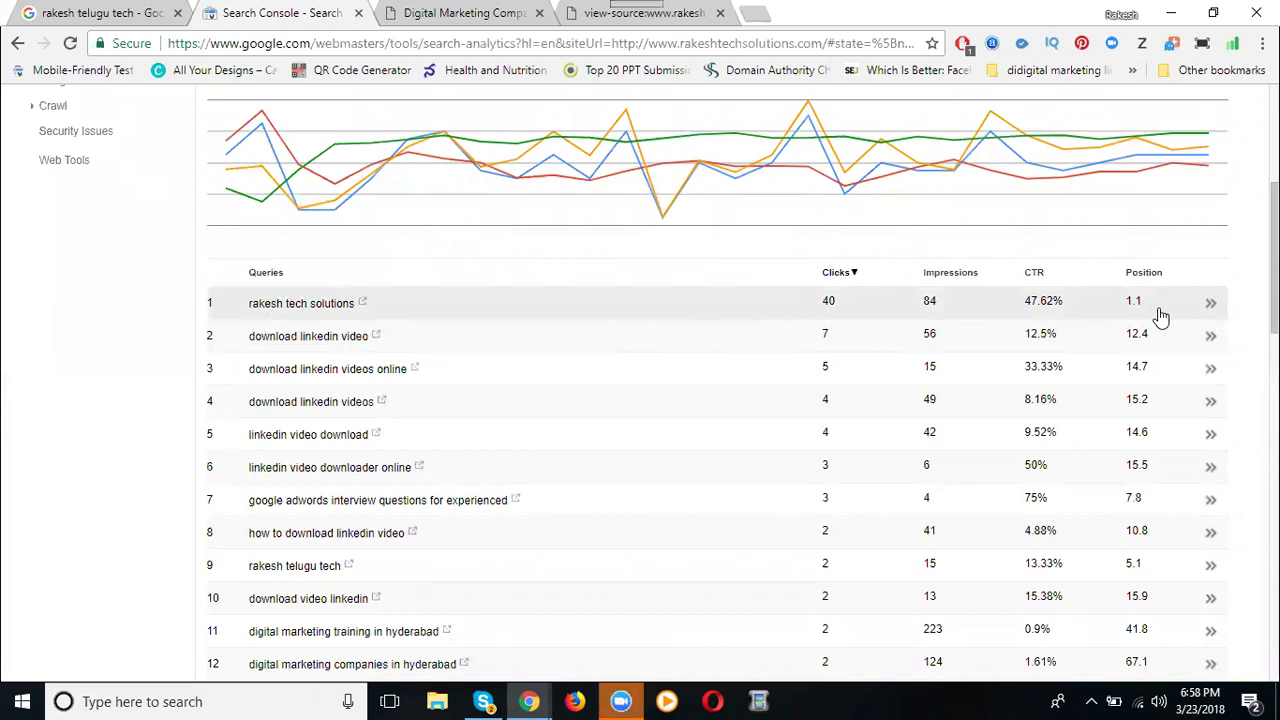
scroll(134, 389, up, 4)
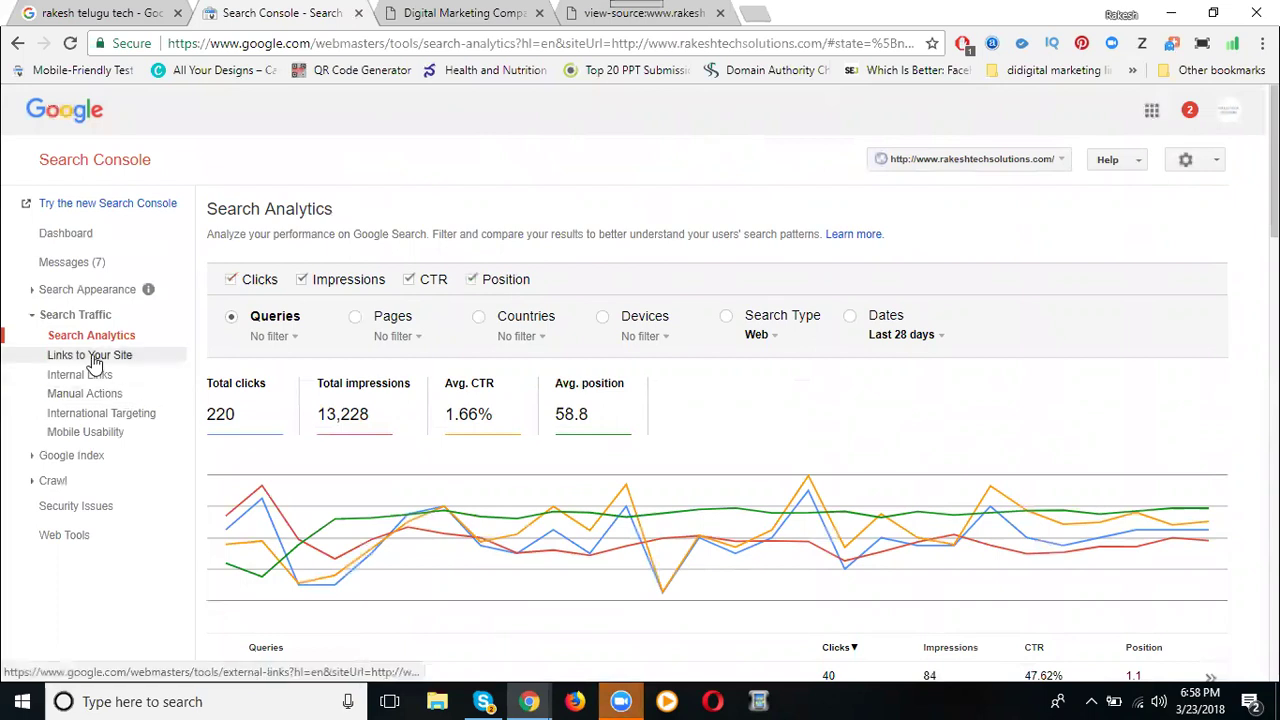
Review Links to Your Site: 2,418 links, southreelnews.com contributing 1,087.
click(93, 358)
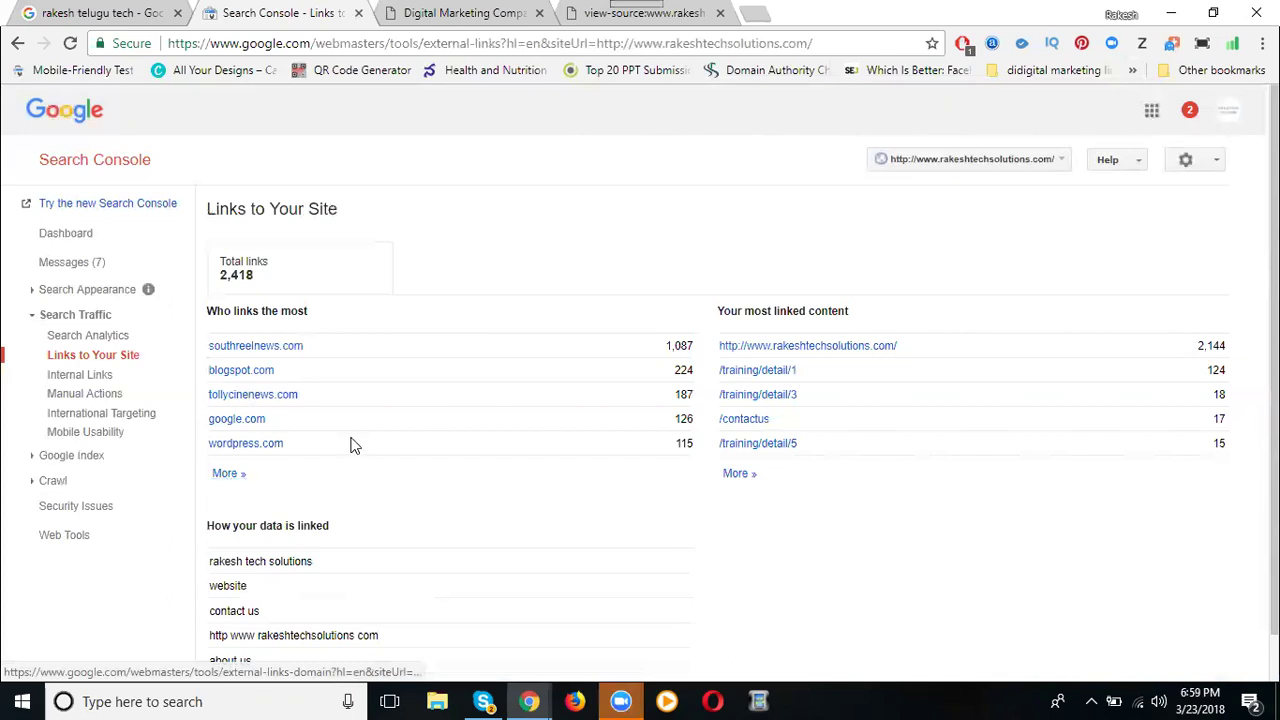
scroll(351, 443, down, 1)
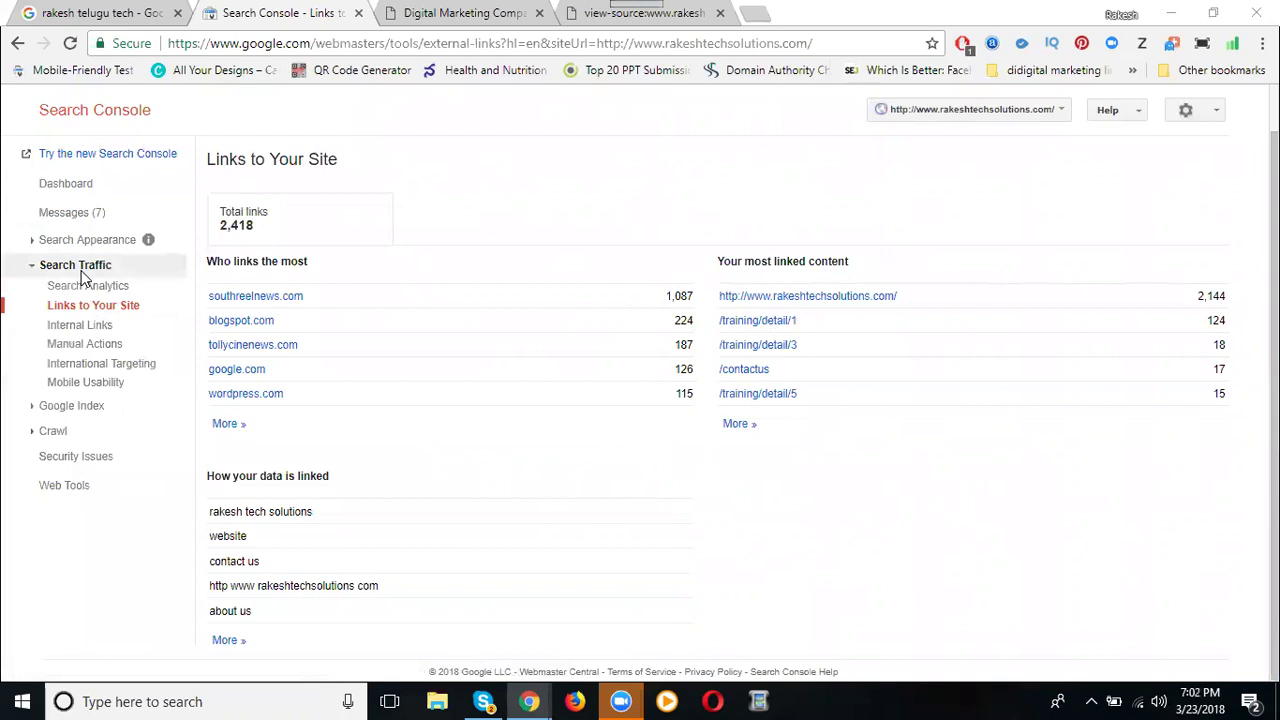
Look over the Internal Links listing, then view International Targeting's no-hreflang language report.
click(86, 324)
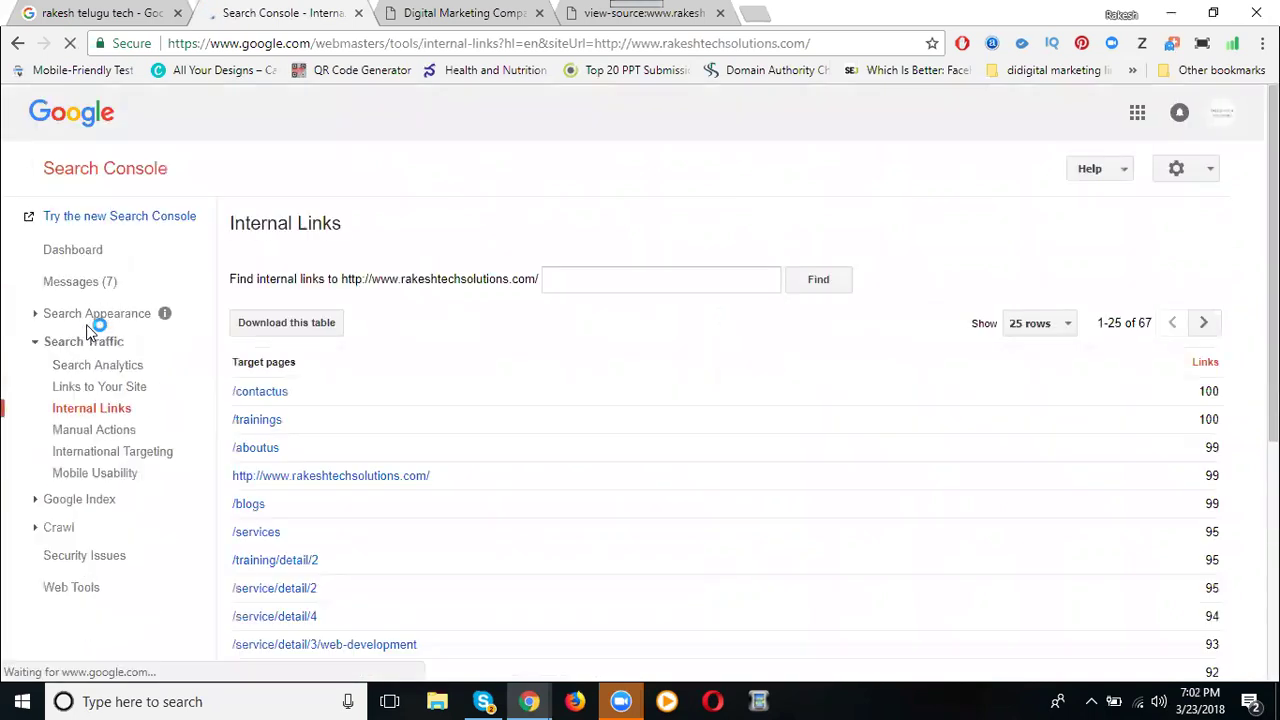
scroll(652, 283, down, 1)
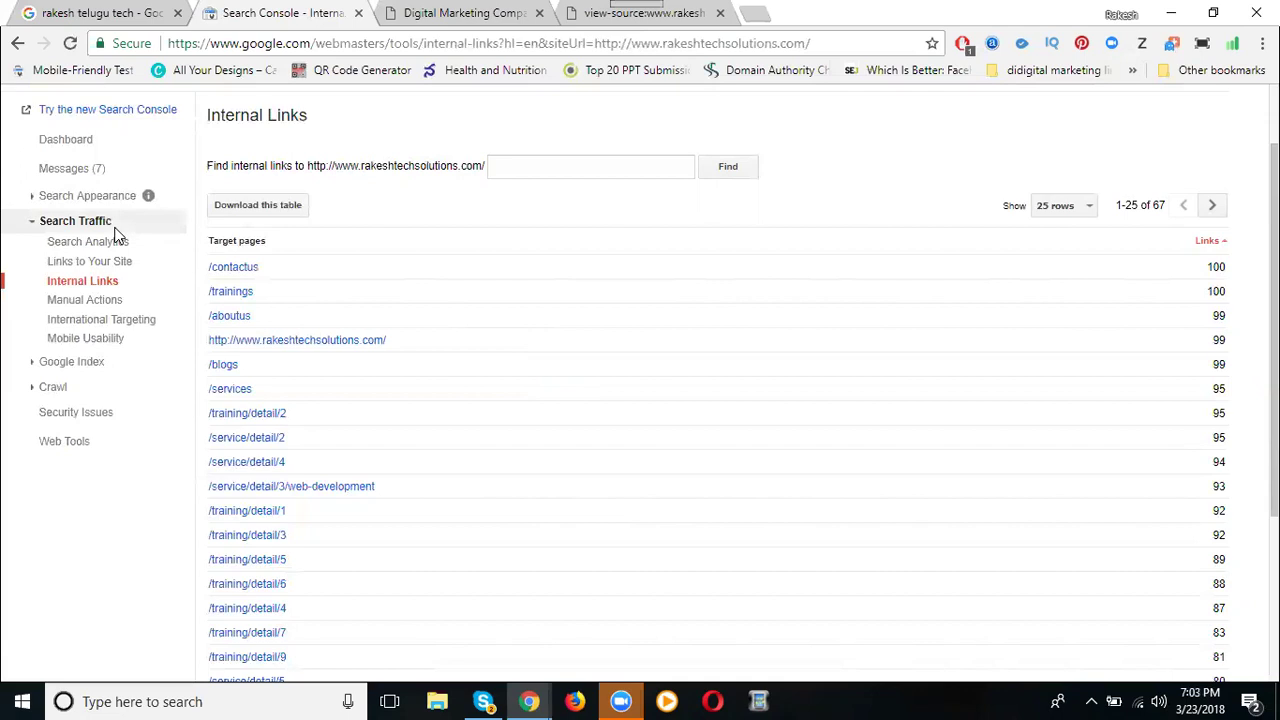
click(104, 321)
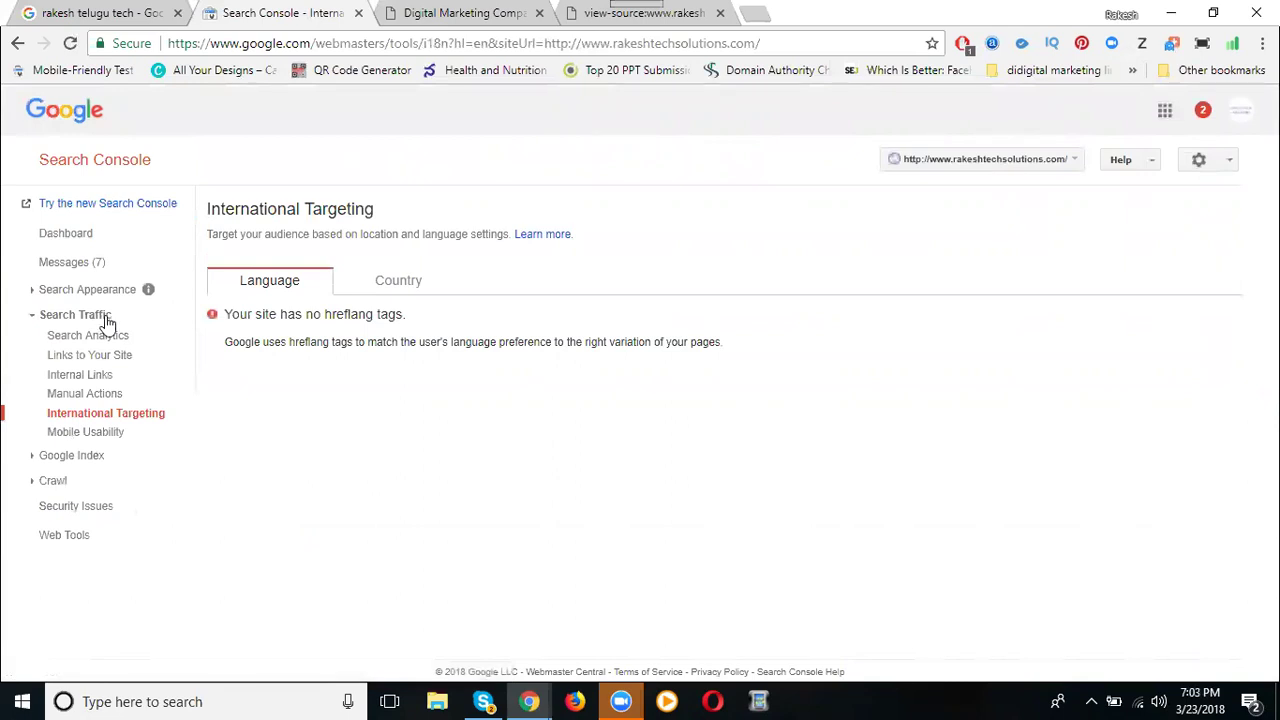
Save India as the target country, then untick country targeting and save again.
click(392, 280)
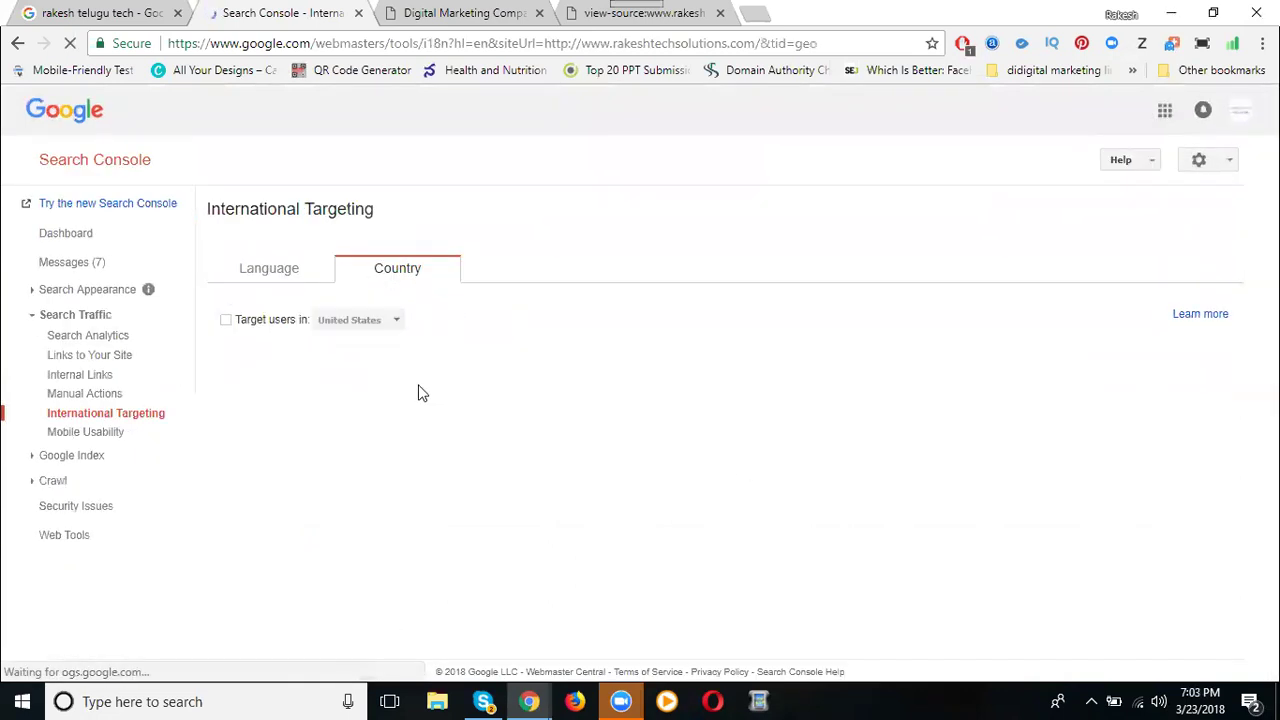
click(256, 321)
click(366, 322)
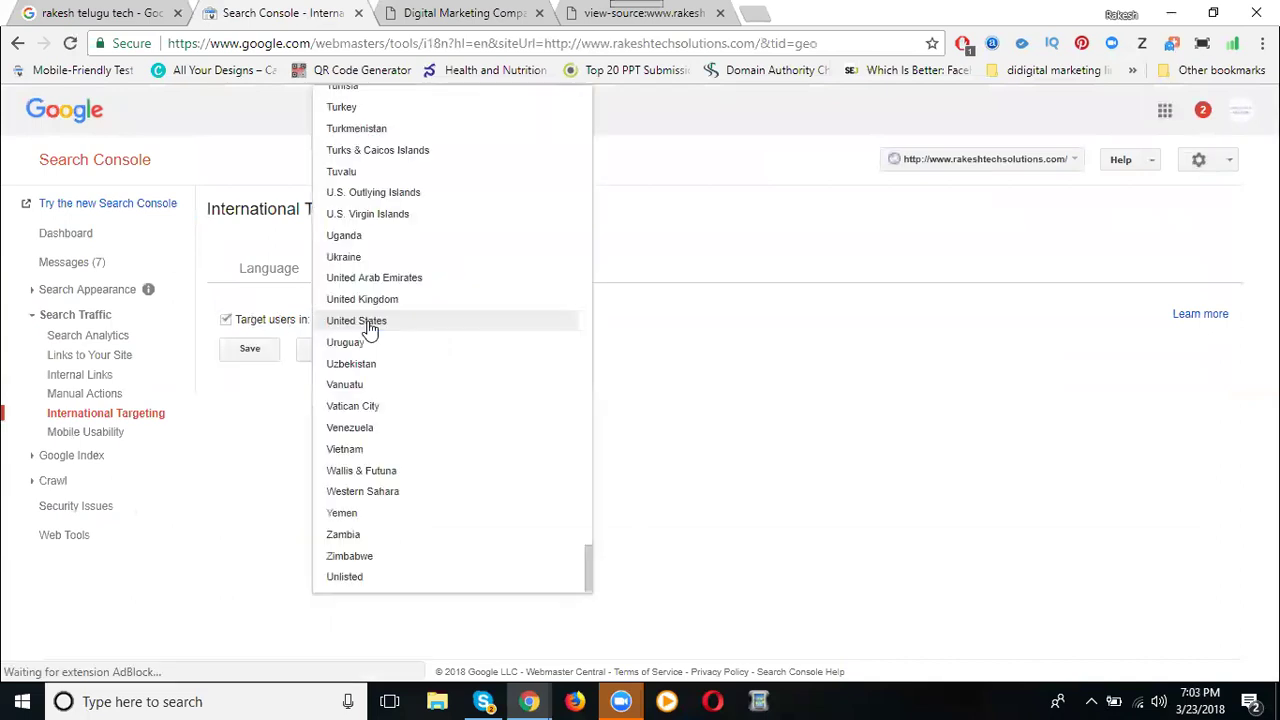
scroll(369, 330, up, 20)
click(356, 116)
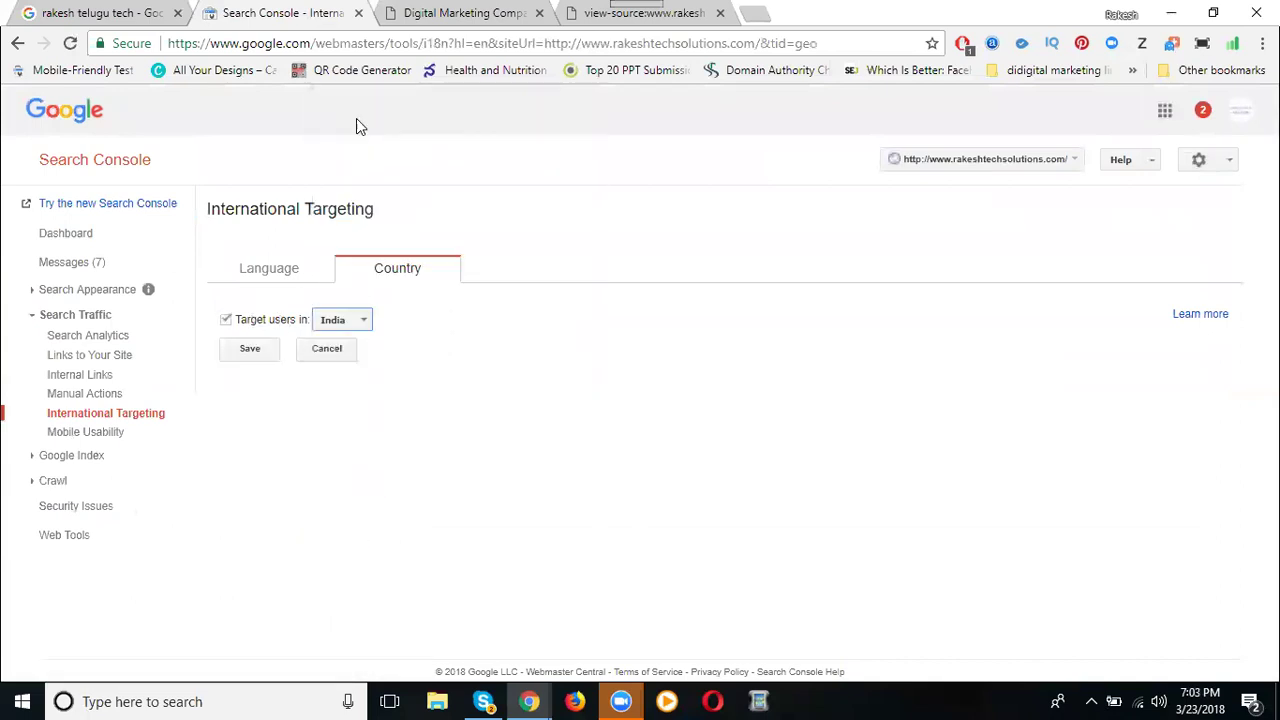
click(252, 348)
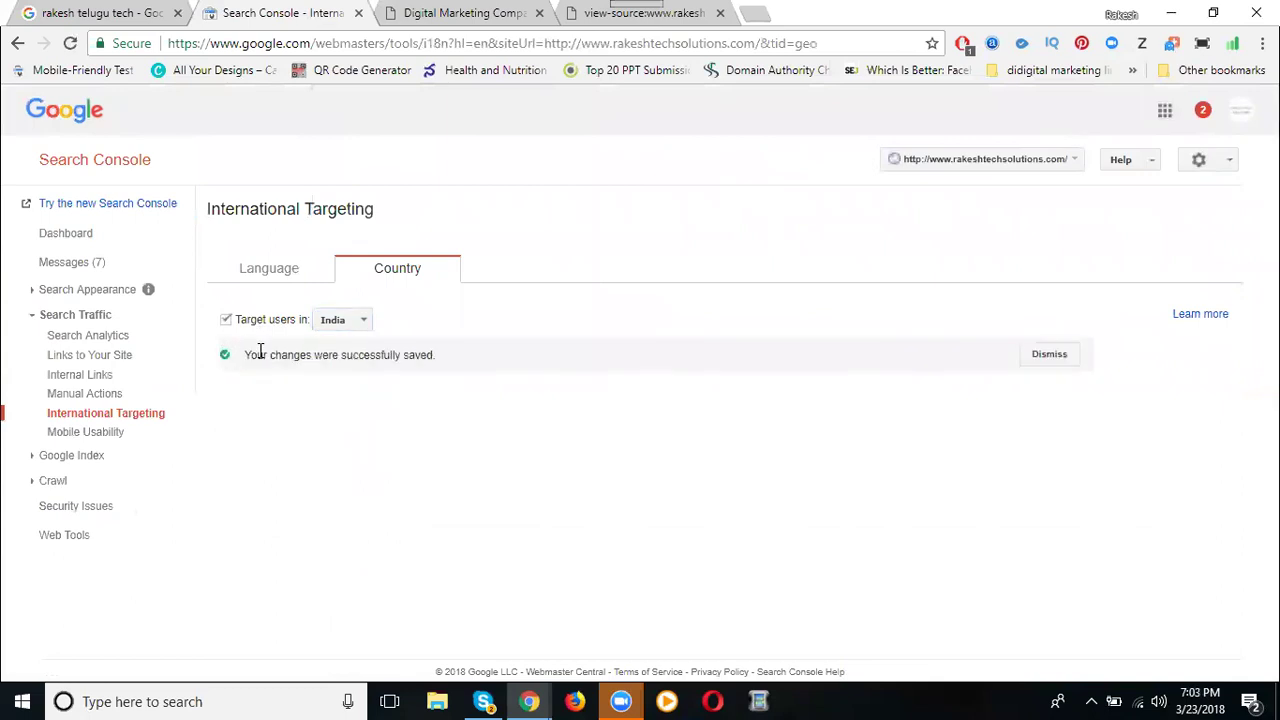
click(226, 319)
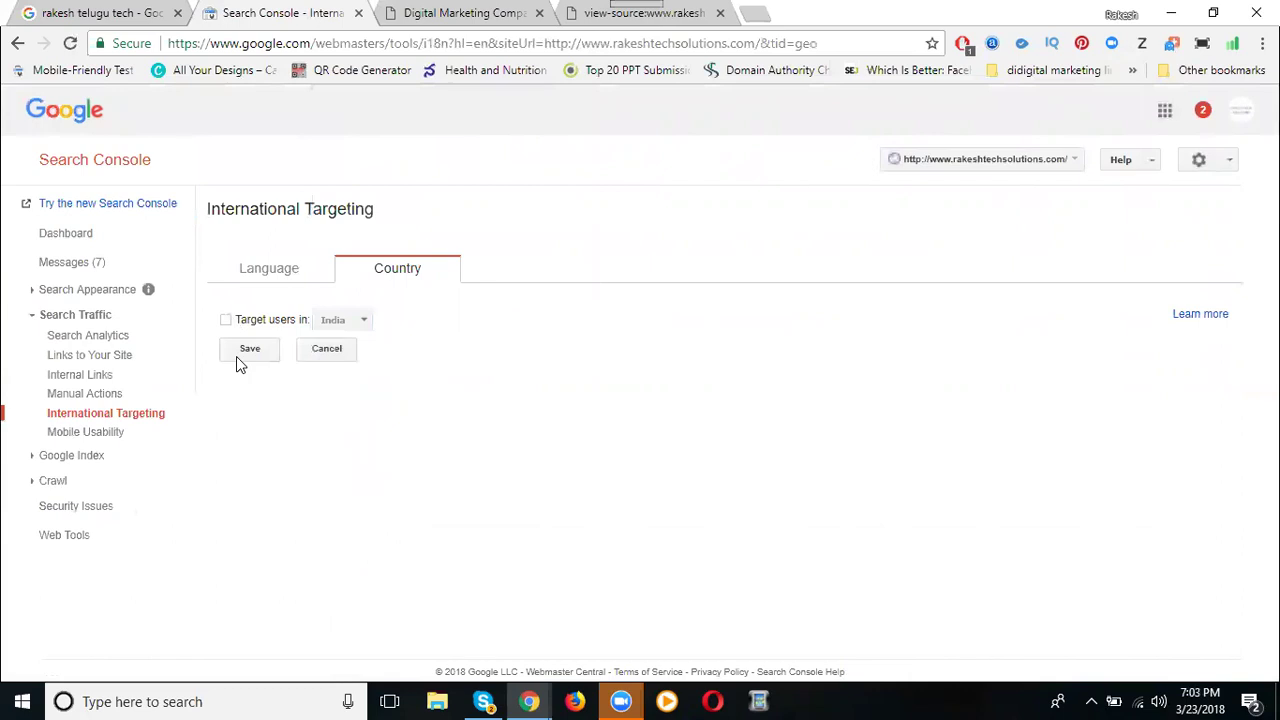
click(238, 356)
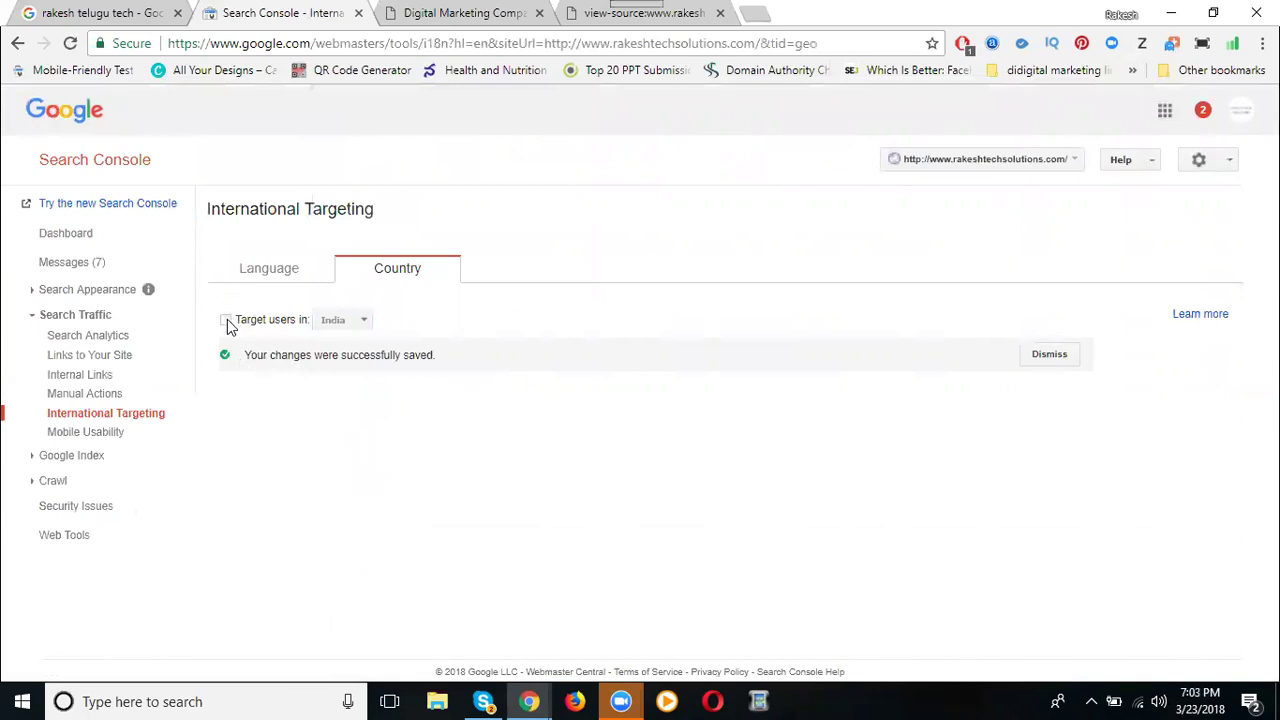
Re-enable country targeting with United States as the target country and save it.
click(226, 320)
click(236, 356)
click(337, 326)
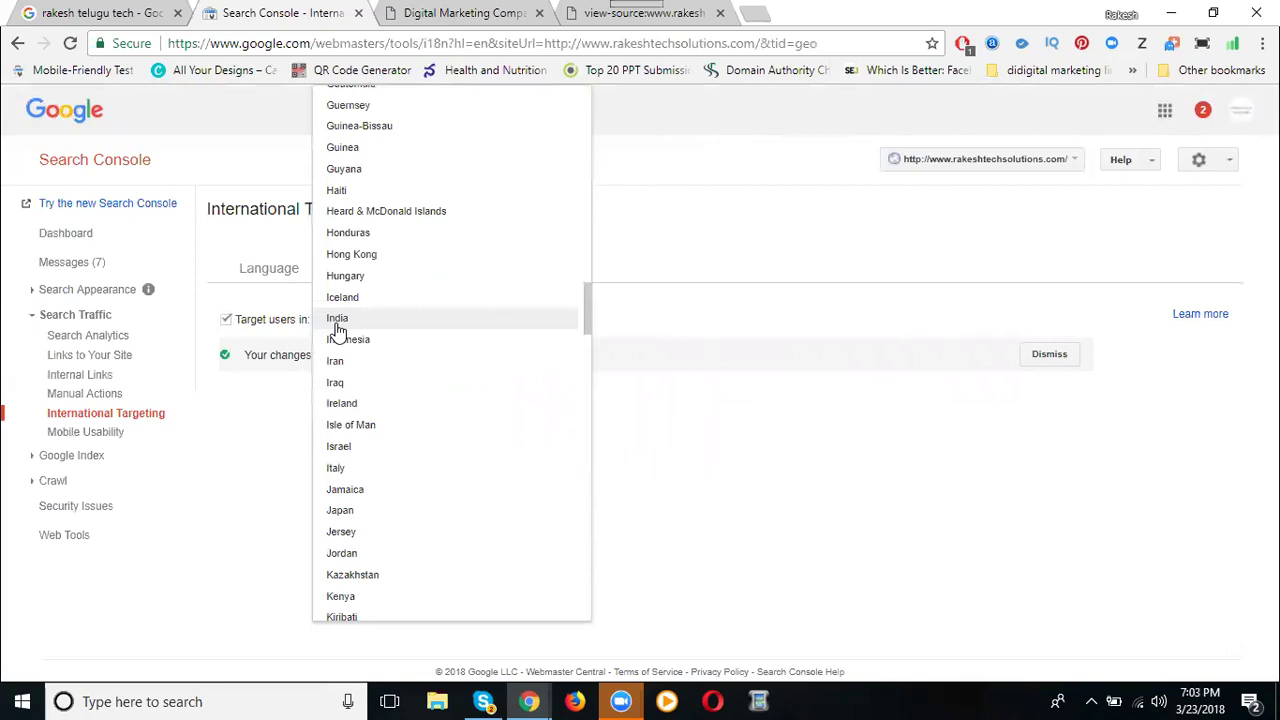
scroll(337, 331, down, 20)
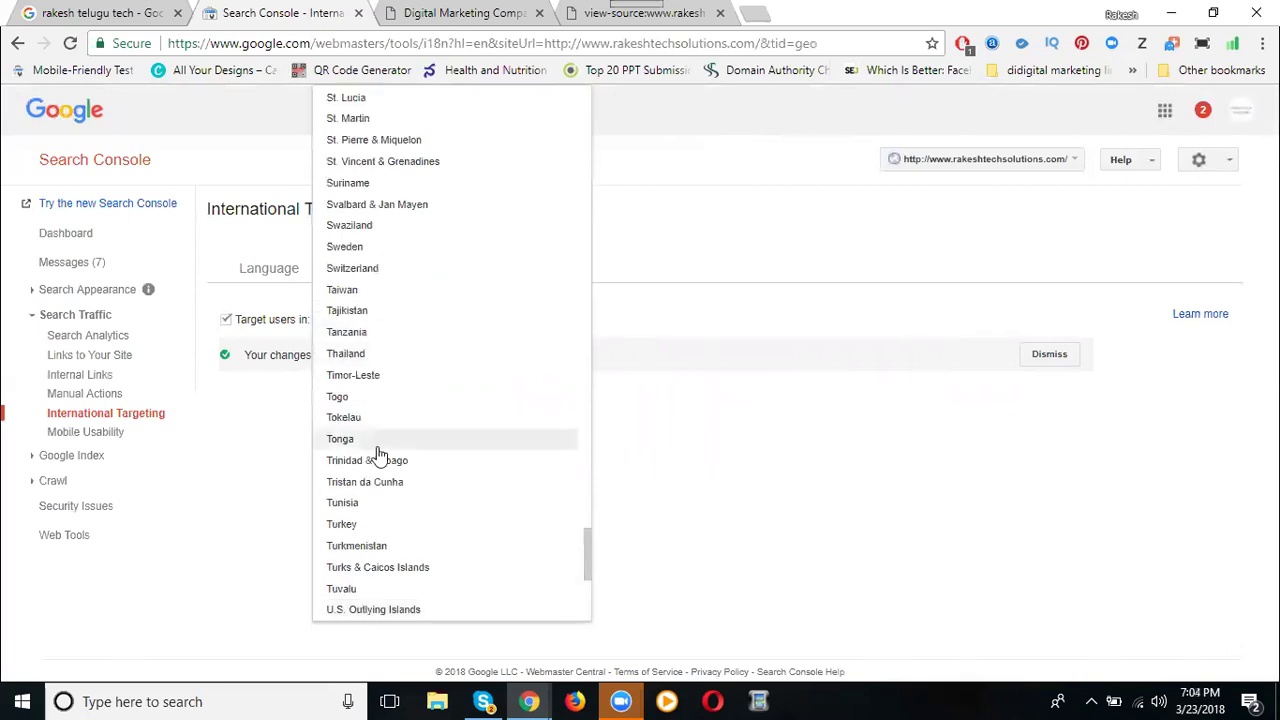
scroll(380, 457, down, 2)
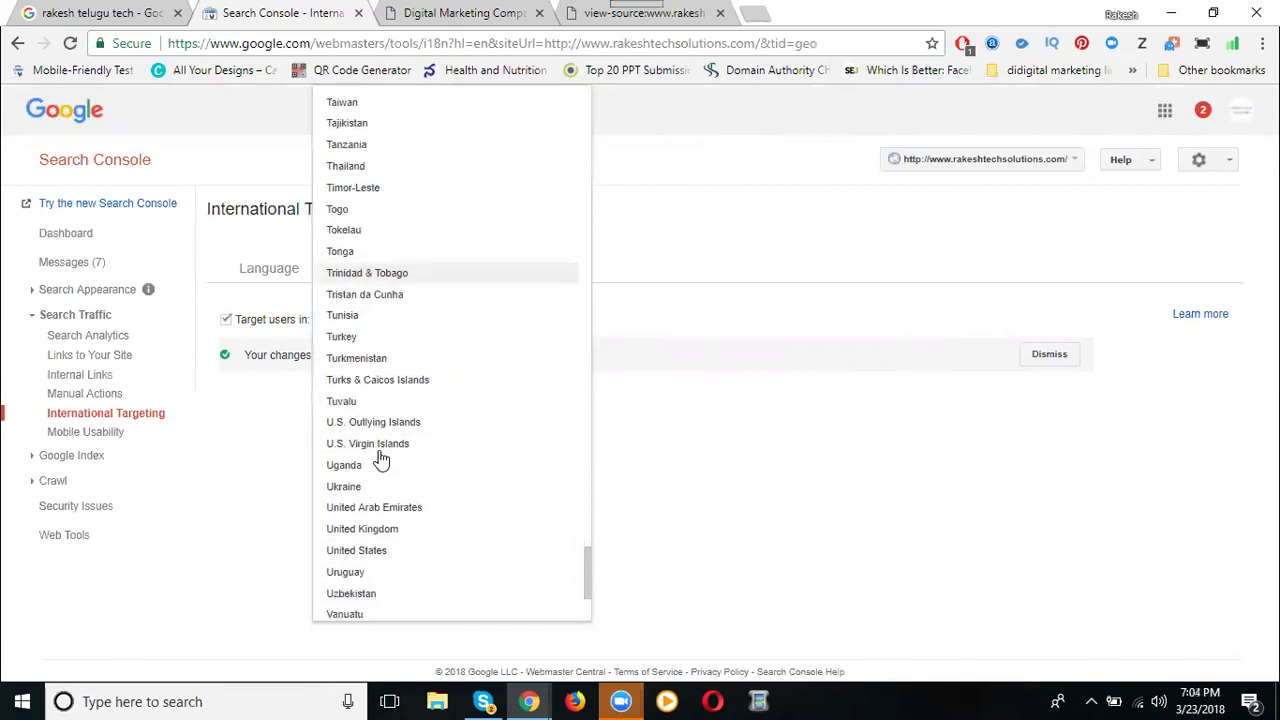
click(370, 550)
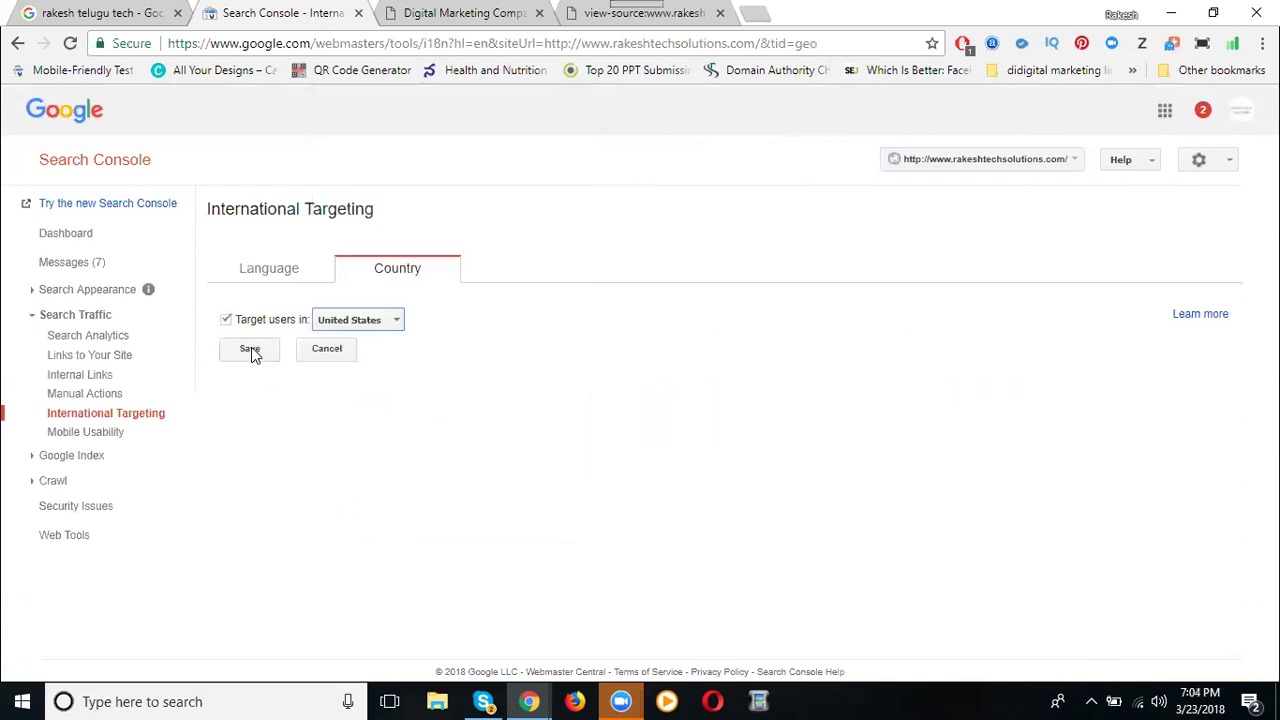
click(250, 350)
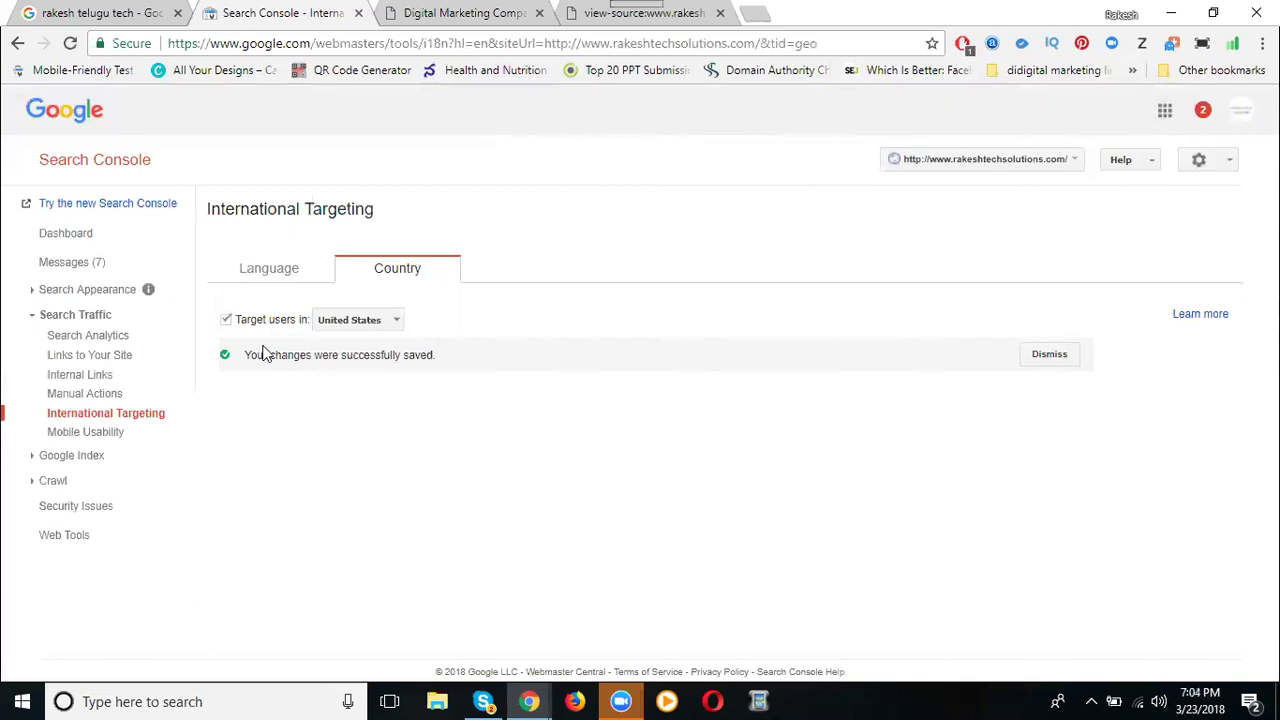
click(113, 463)
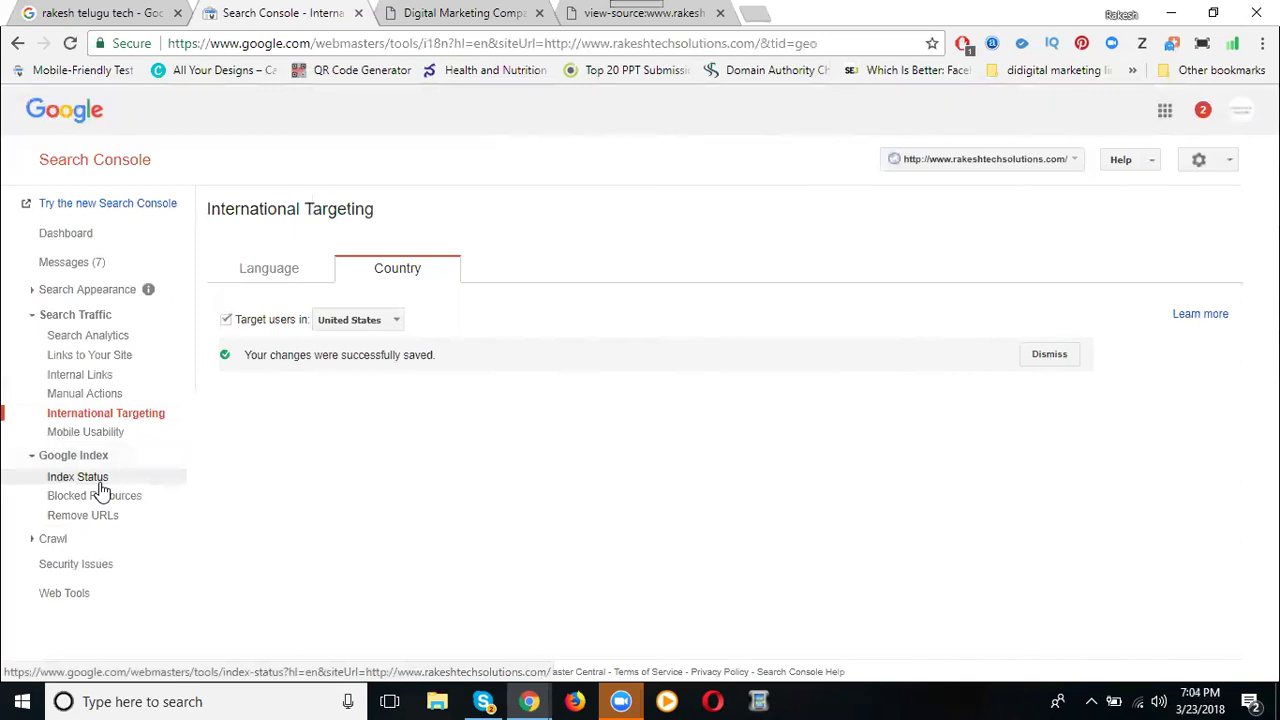
View the Index Status chart, then the Blocked Resources report showing none detected.
click(101, 488)
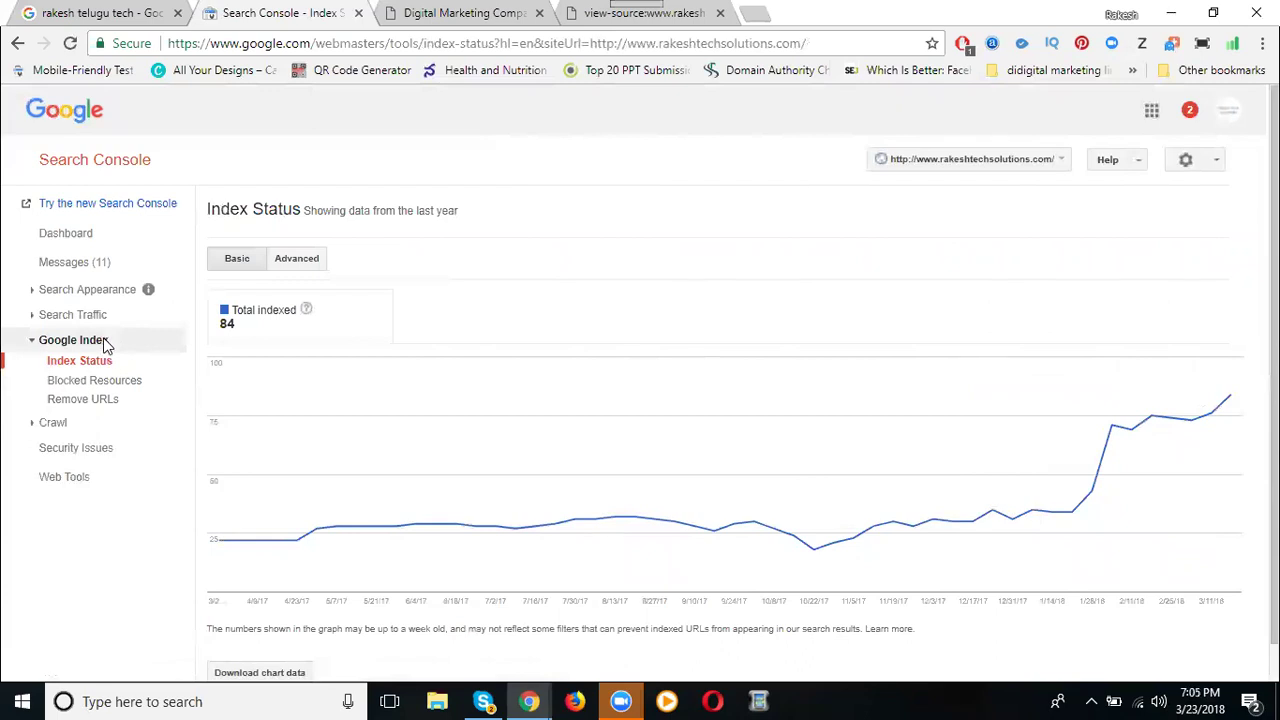
click(72, 386)
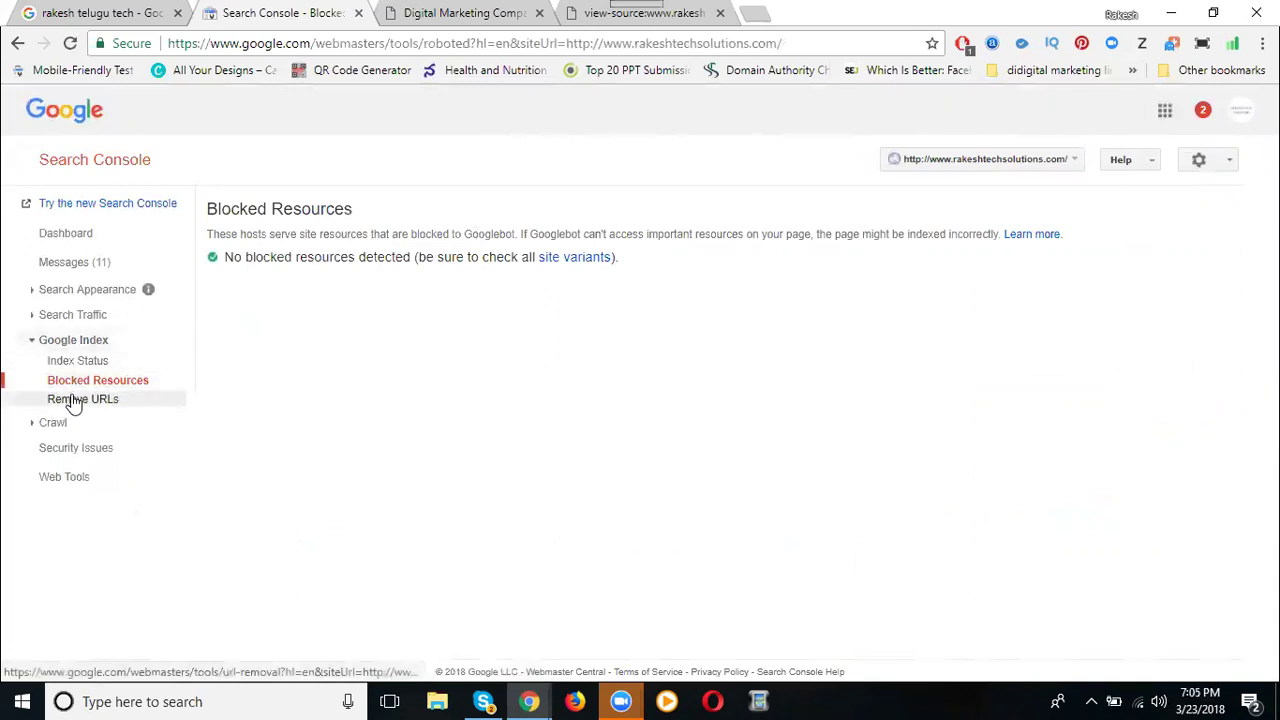
Open Remove URLs under Google Index, showing no removal requests in six months.
click(73, 400)
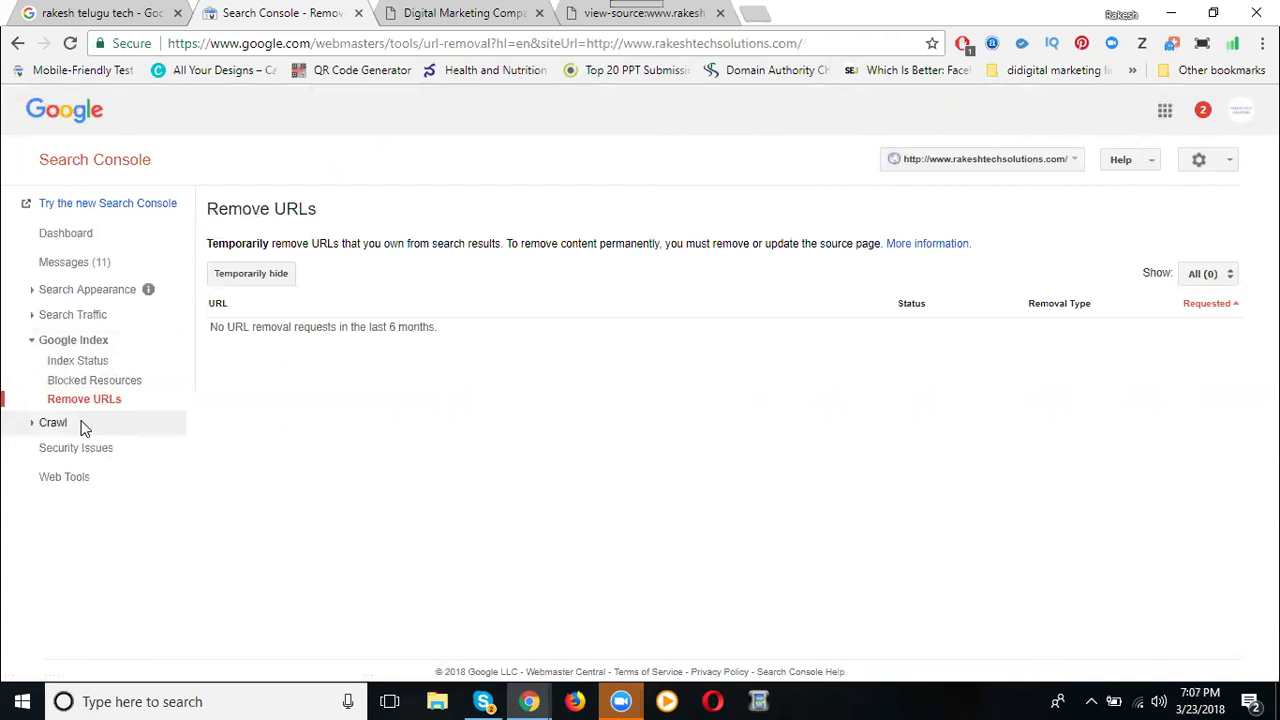
Open Crawl Errors and check the desktop Other errors category.
click(84, 428)
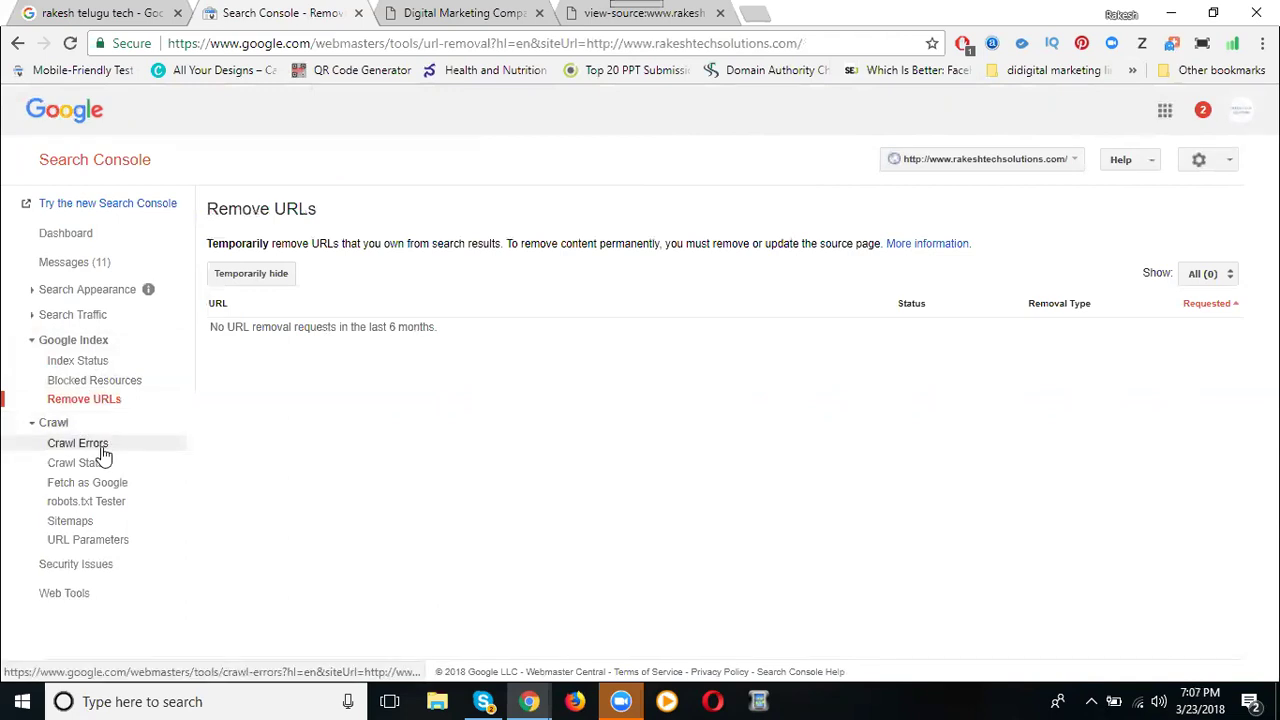
click(104, 455)
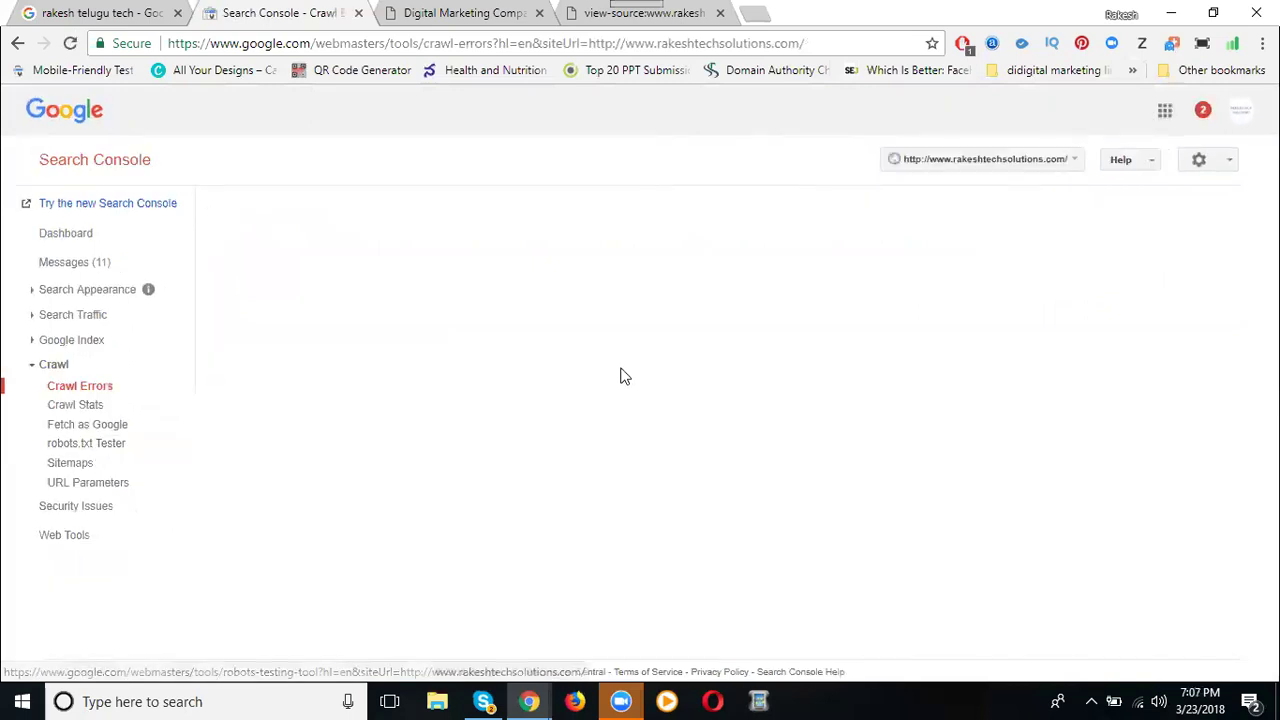
scroll(480, 347, down, 3)
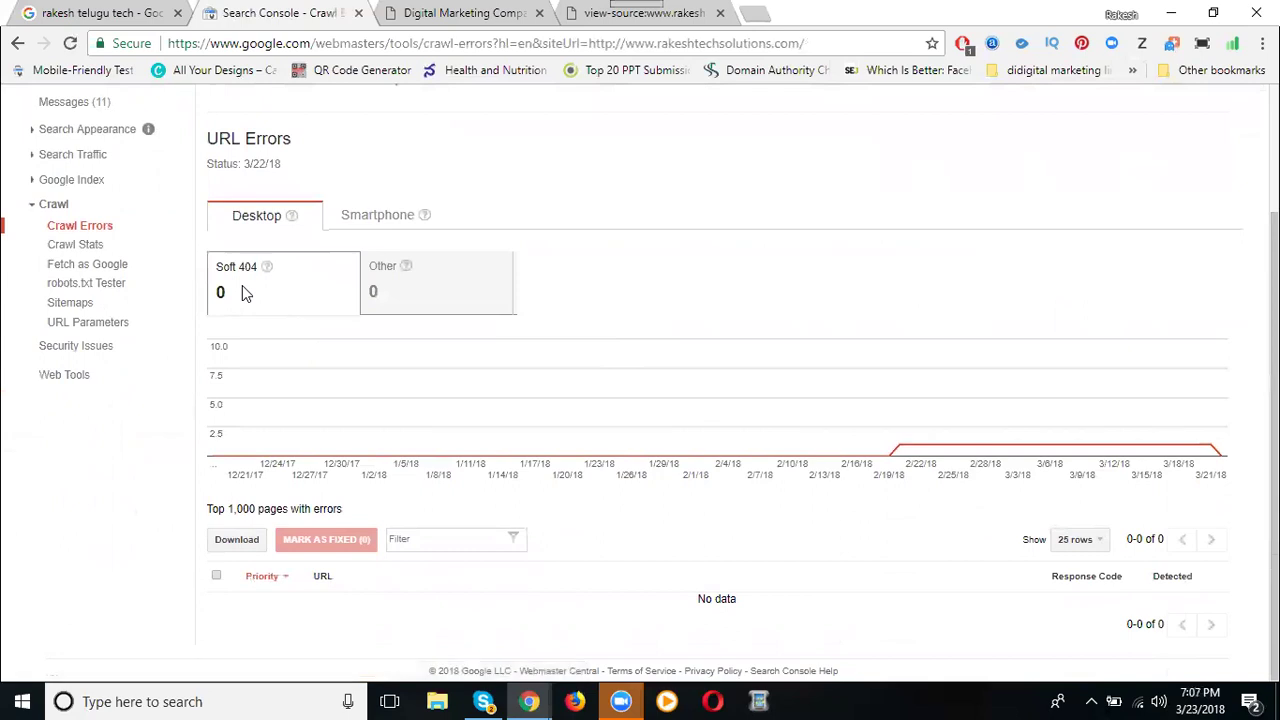
click(414, 291)
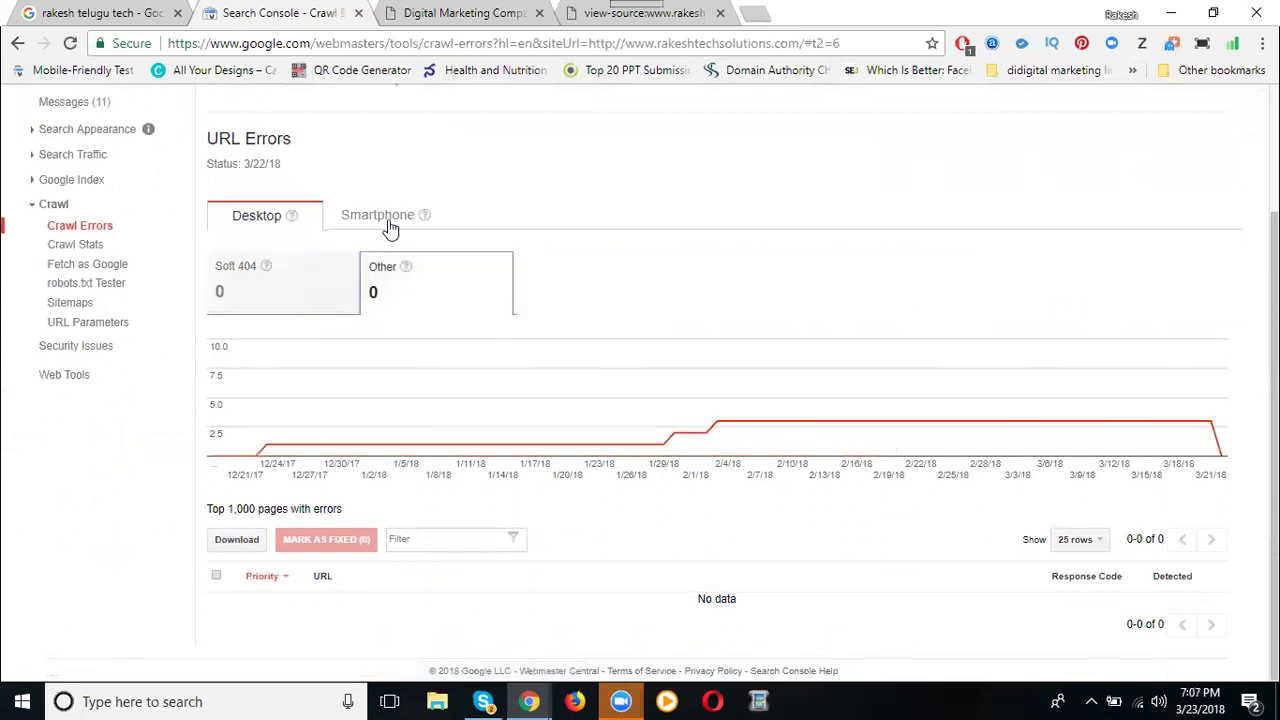
Mark both smartphone Other error URLs as fixed, then return to desktop errors.
click(385, 222)
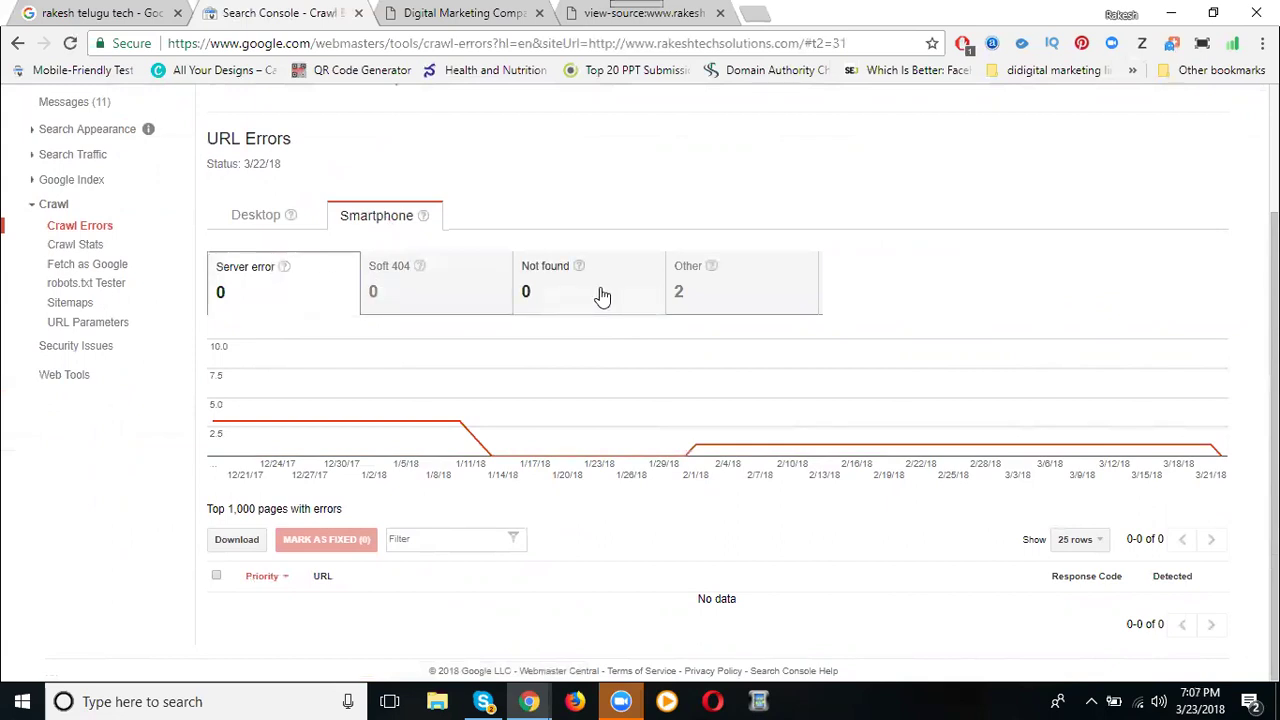
click(702, 293)
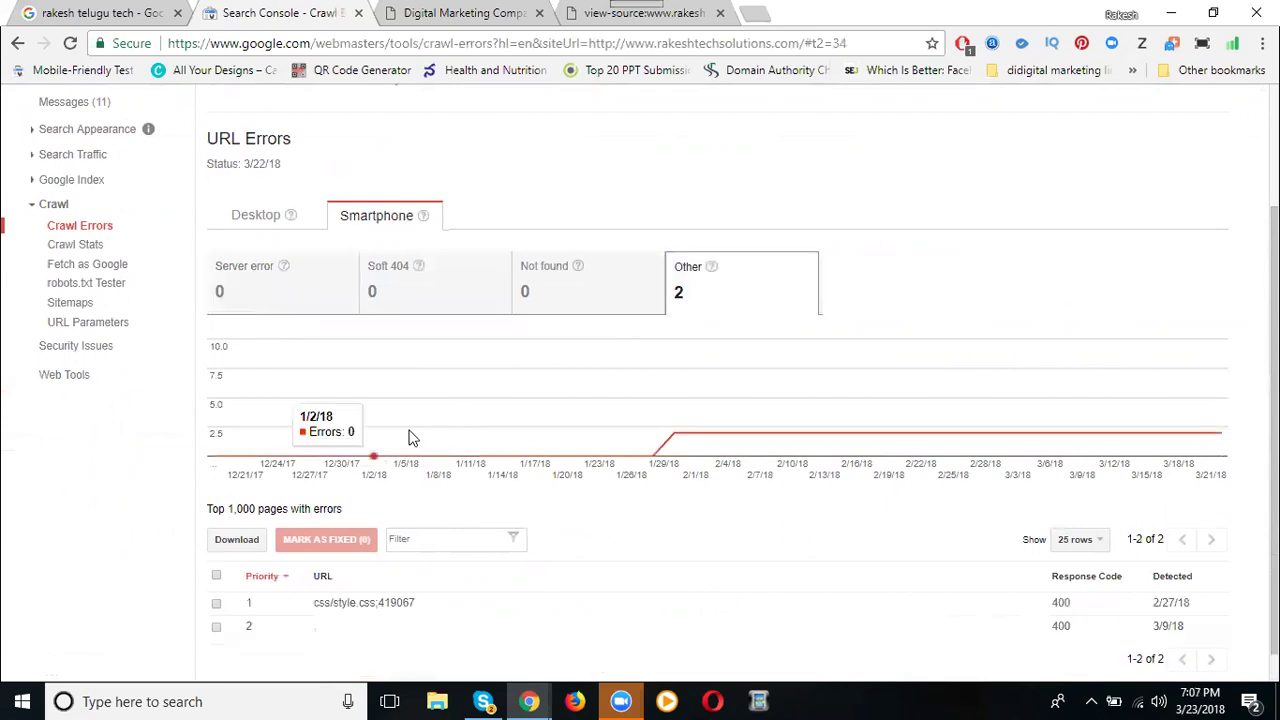
scroll(397, 445, down, 1)
click(216, 541)
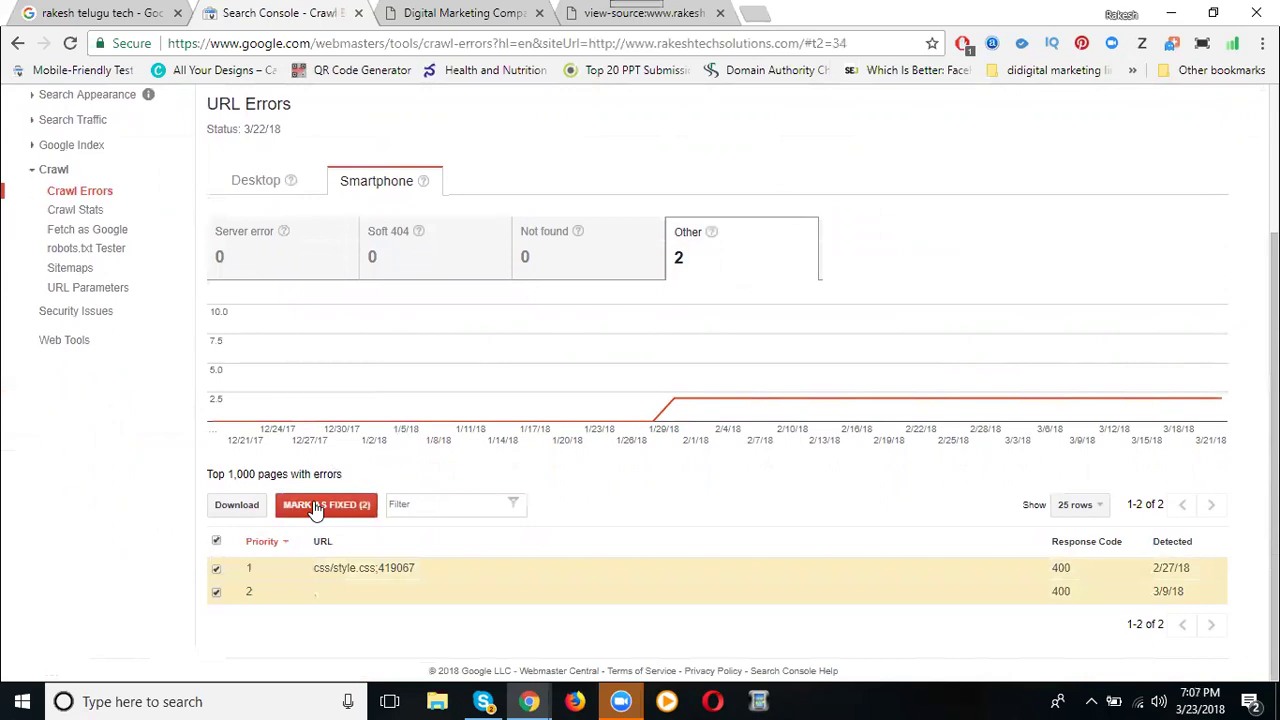
click(314, 505)
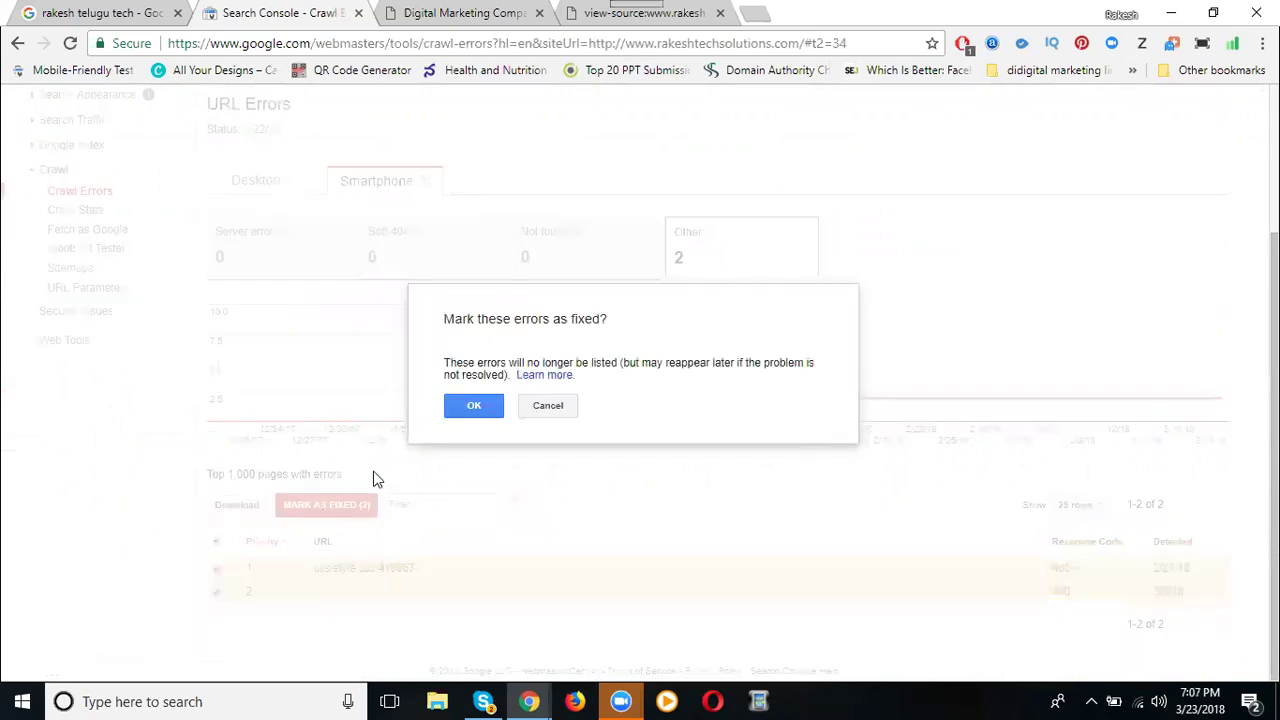
click(464, 405)
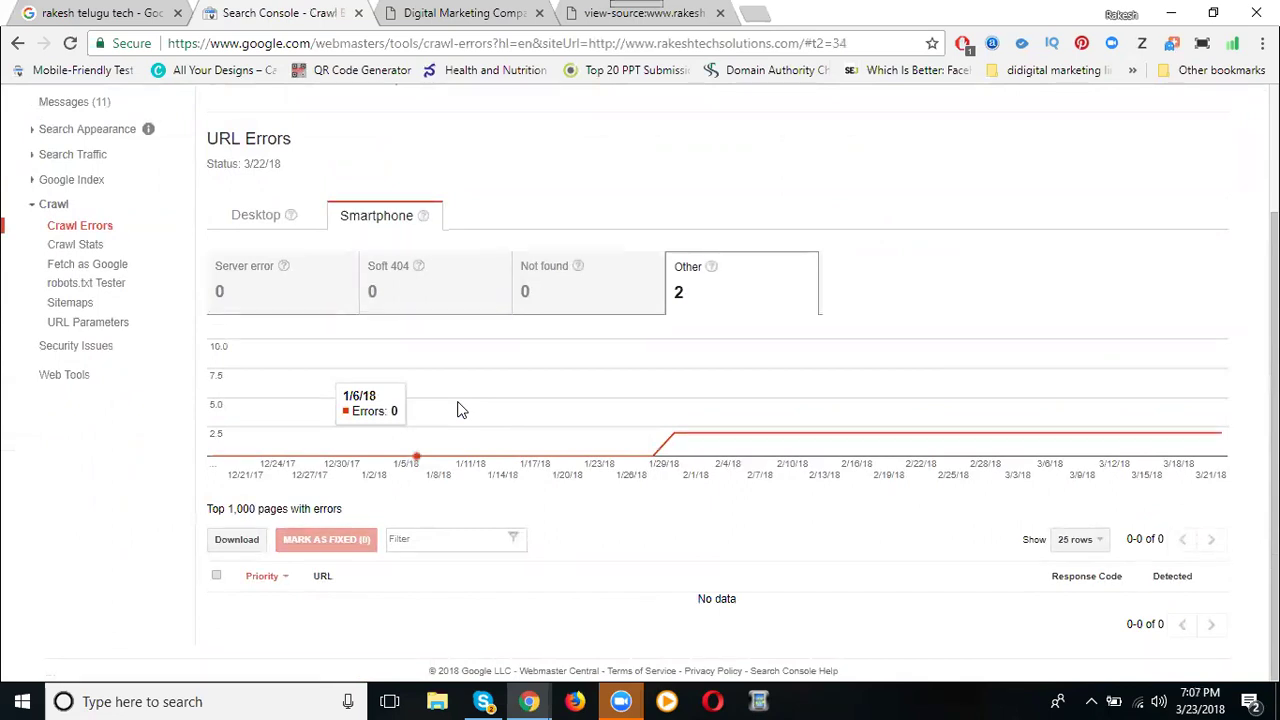
click(255, 220)
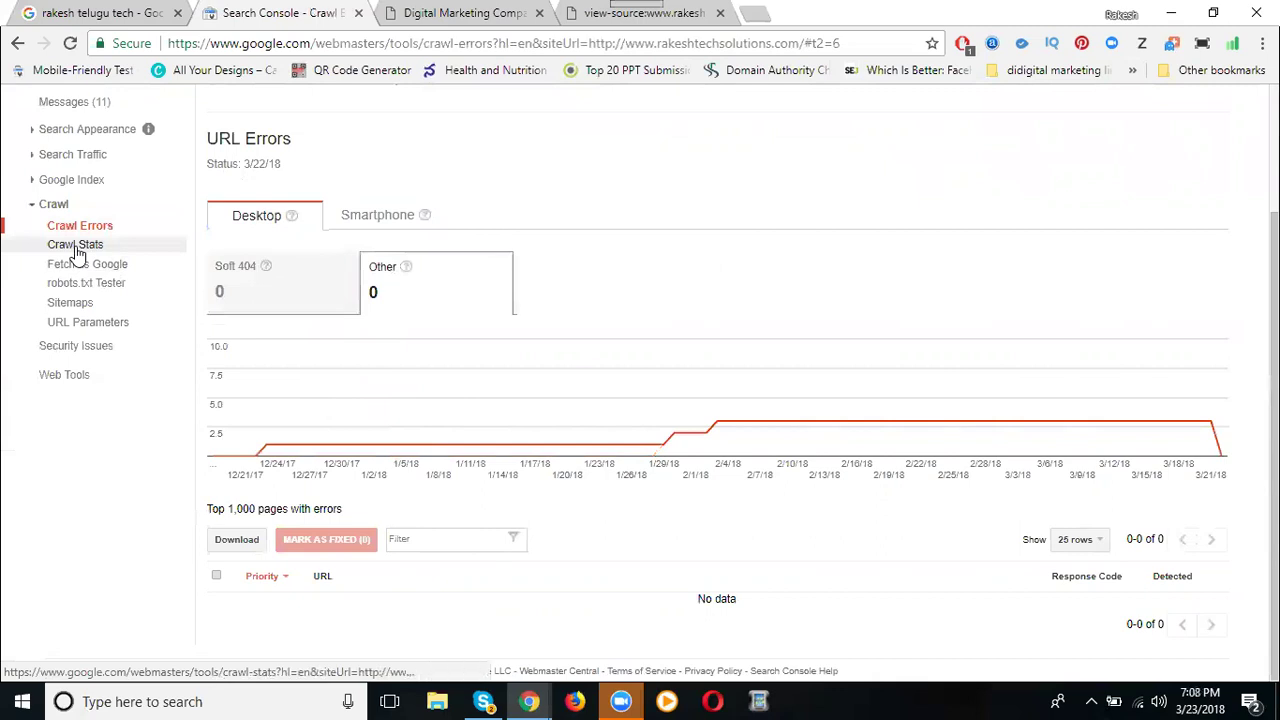
View Crawl Stats charts: pages crawled, kilobytes downloaded (avg 7,035) and download time (avg 135 ms).
click(77, 250)
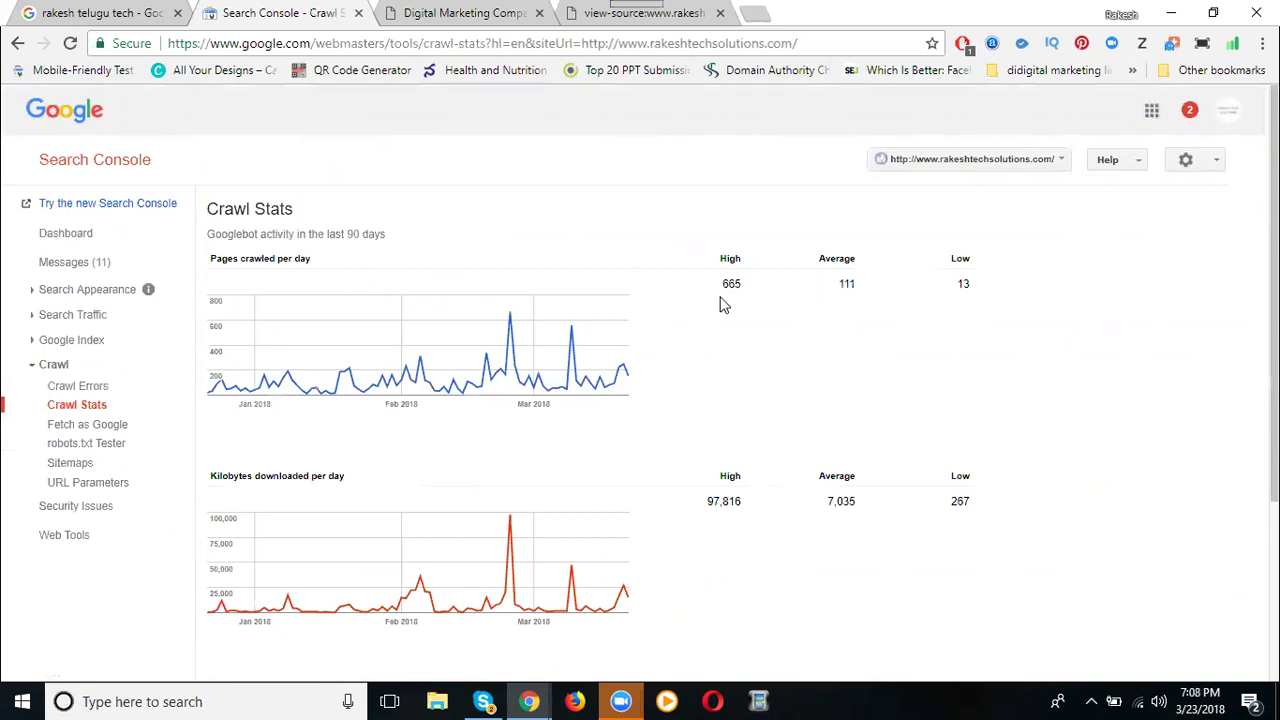
scroll(337, 478, down, 1)
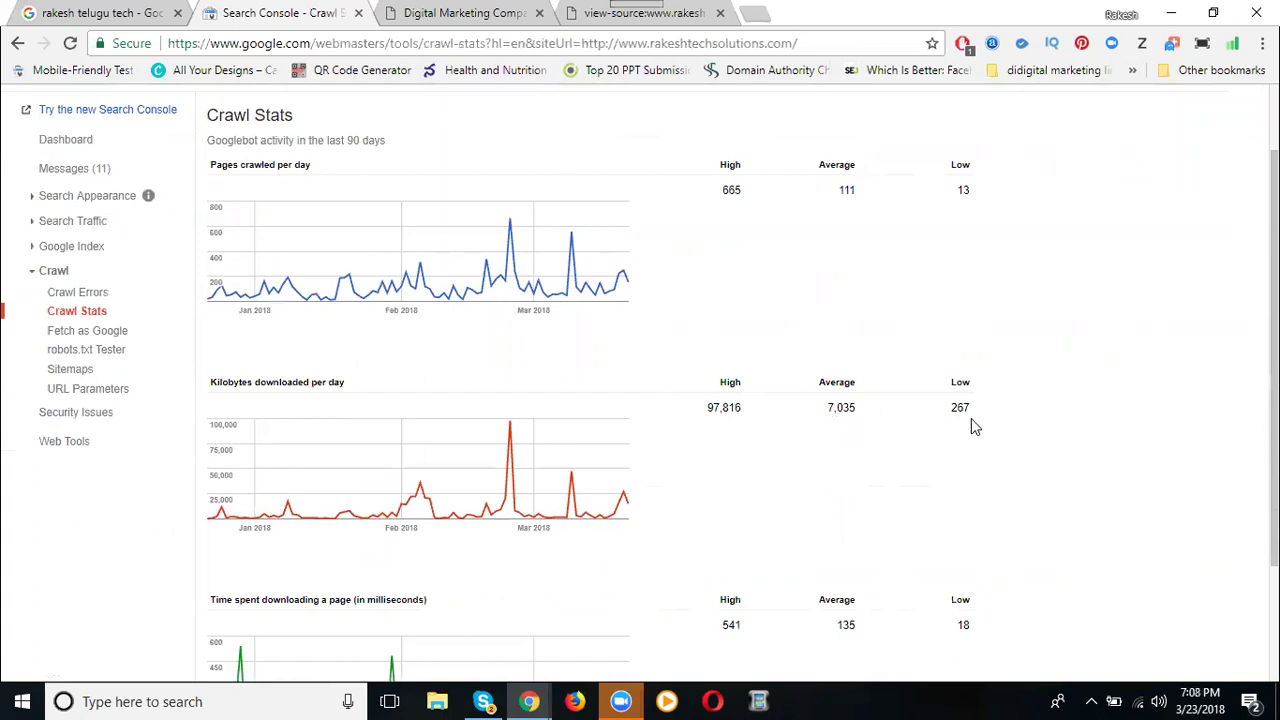
scroll(975, 425, down, 2)
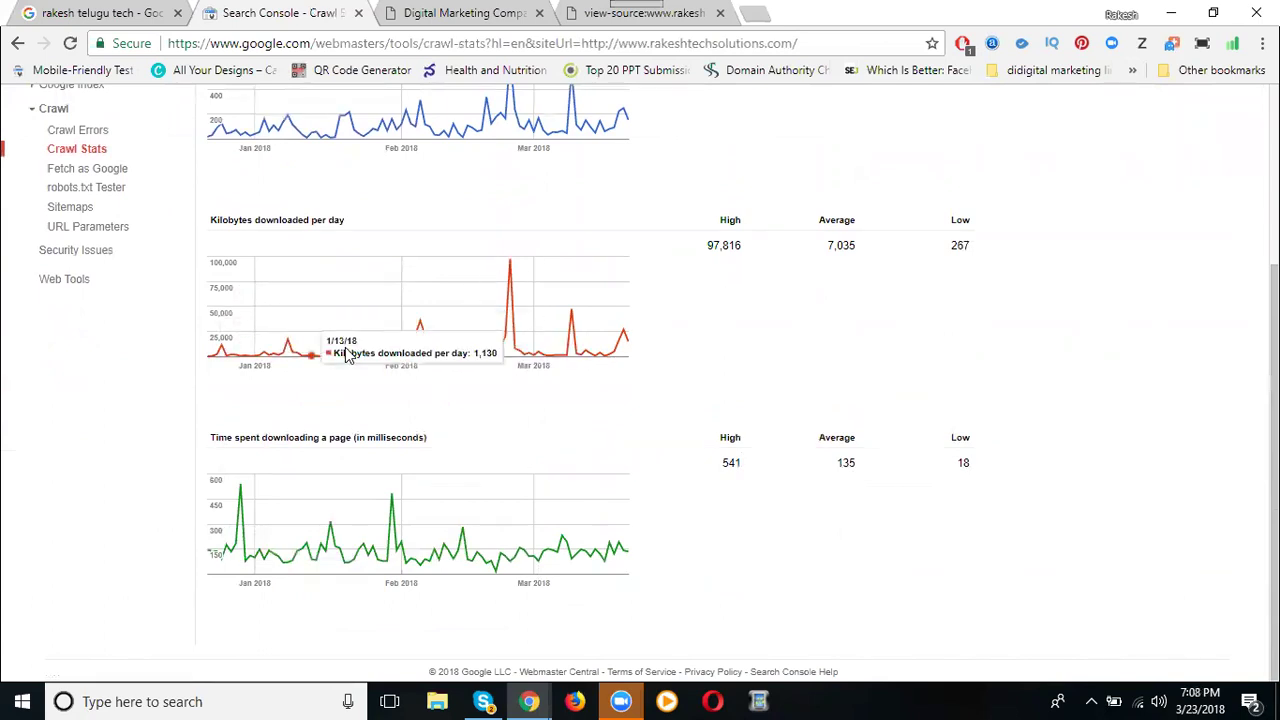
Fetch the homepage as Googlebot, then check robots.txt Tester: allow all, 0 errors, 0 warnings.
click(84, 170)
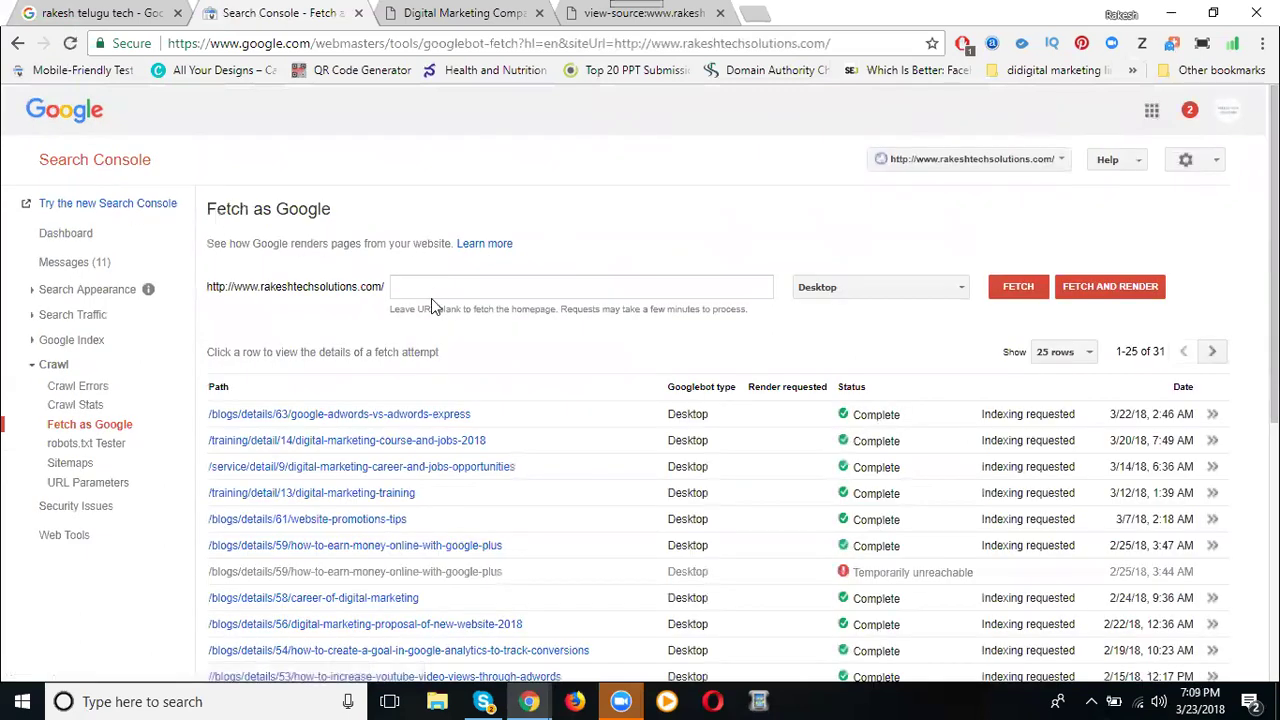
click(1024, 298)
click(78, 445)
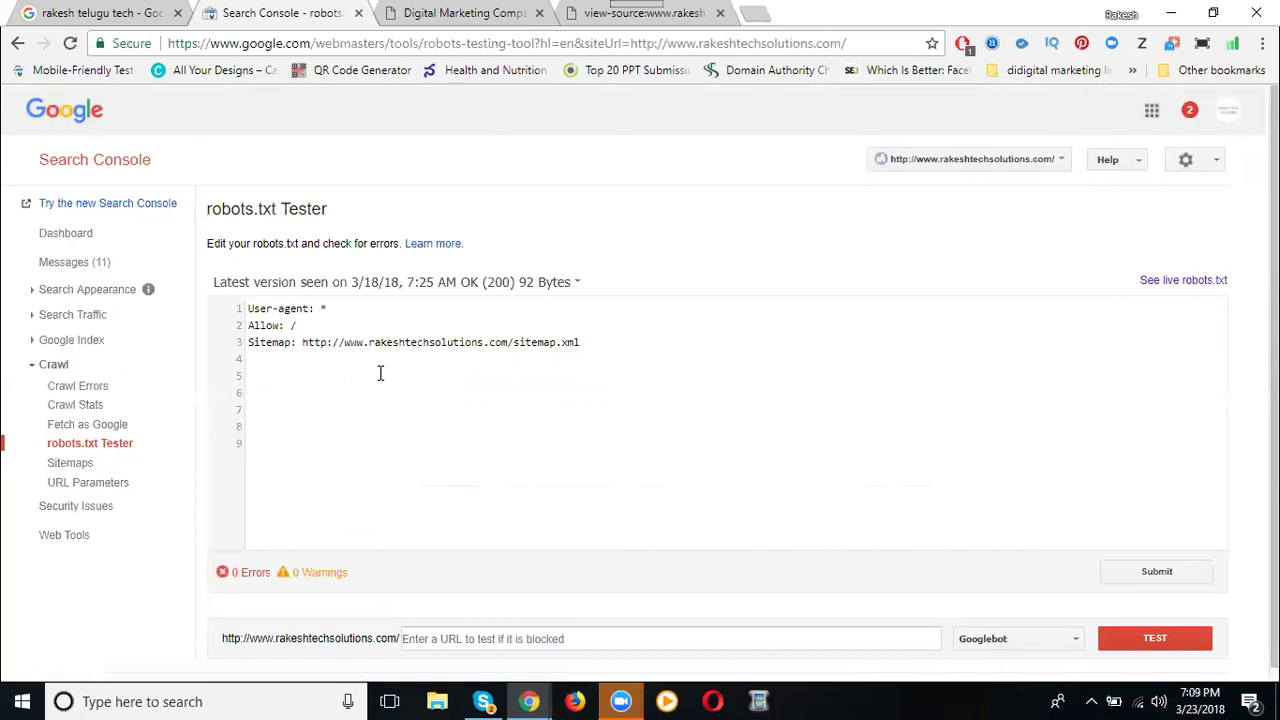
Resubmit sitemap.xml in the Sitemaps report and refresh to show it processed.
click(55, 472)
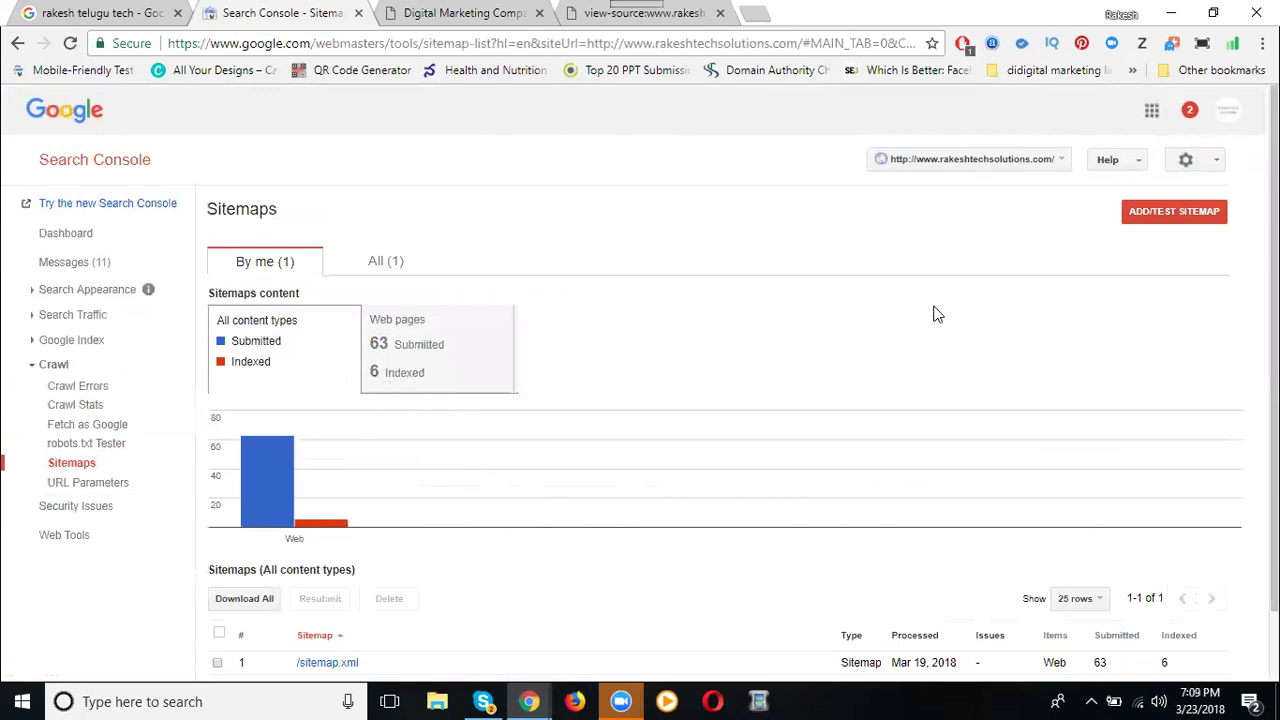
click(1186, 212)
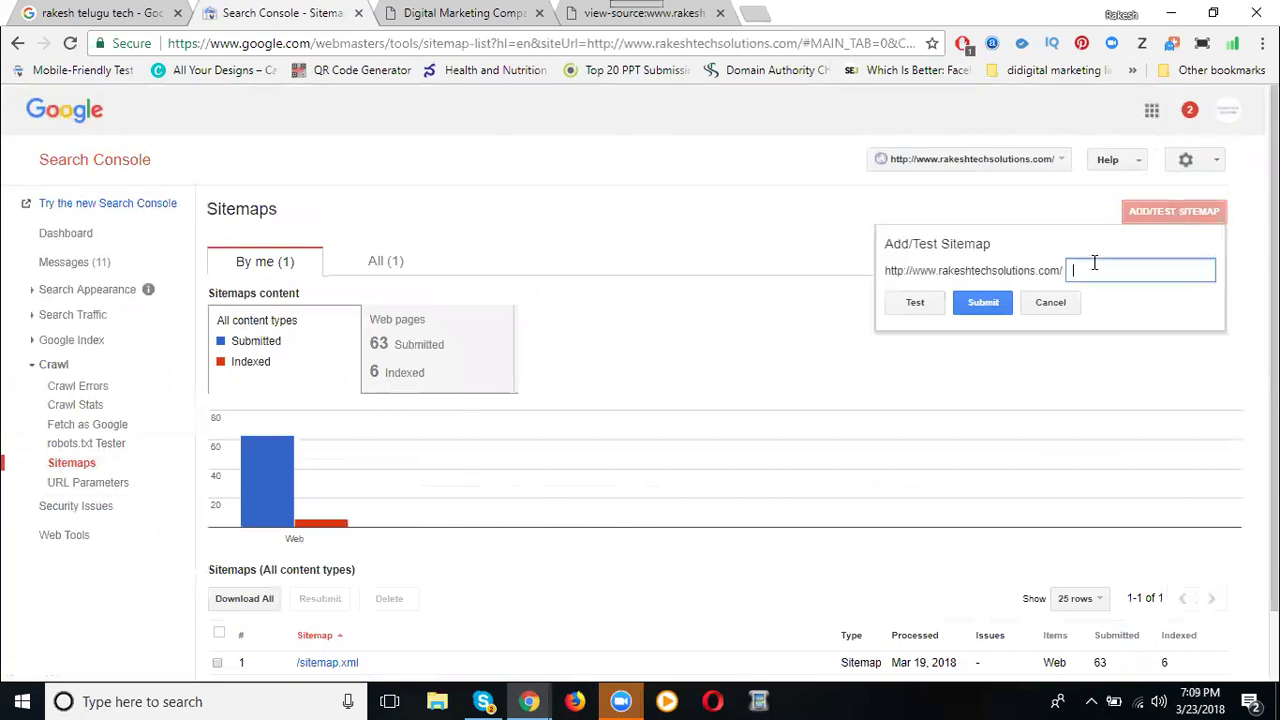
text(sitemap)
text(.xml)
click(982, 306)
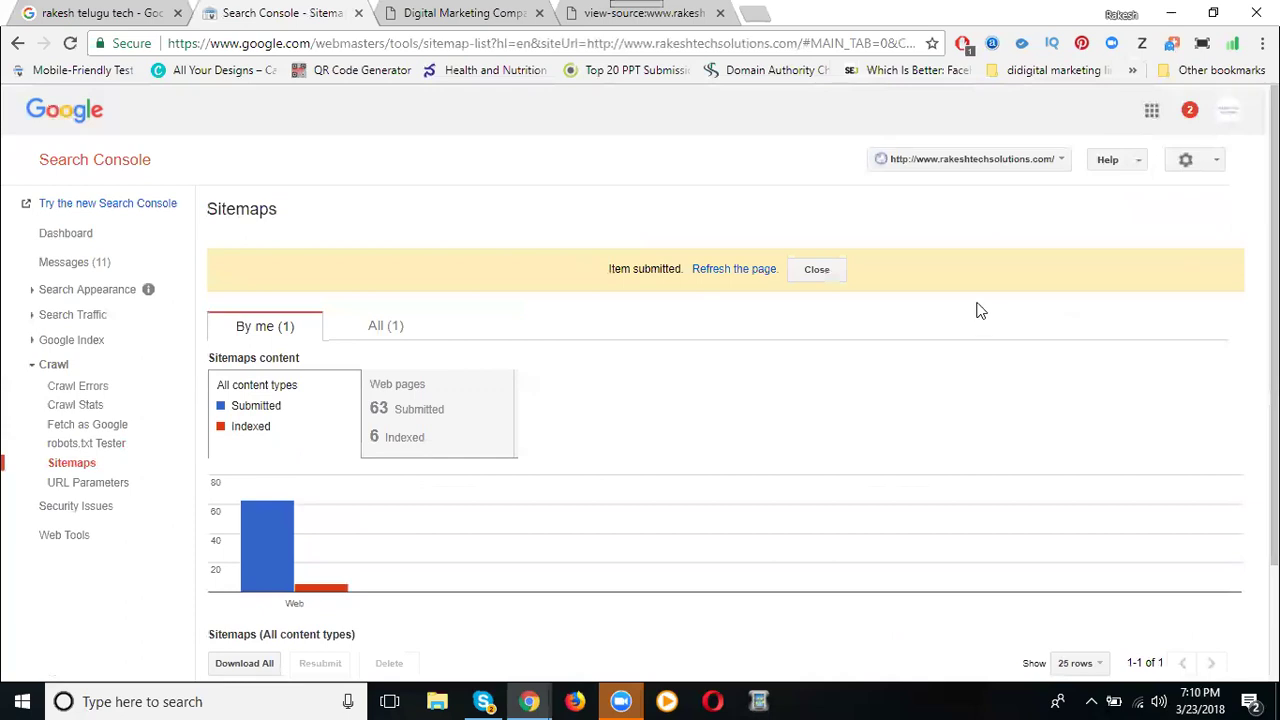
click(749, 268)
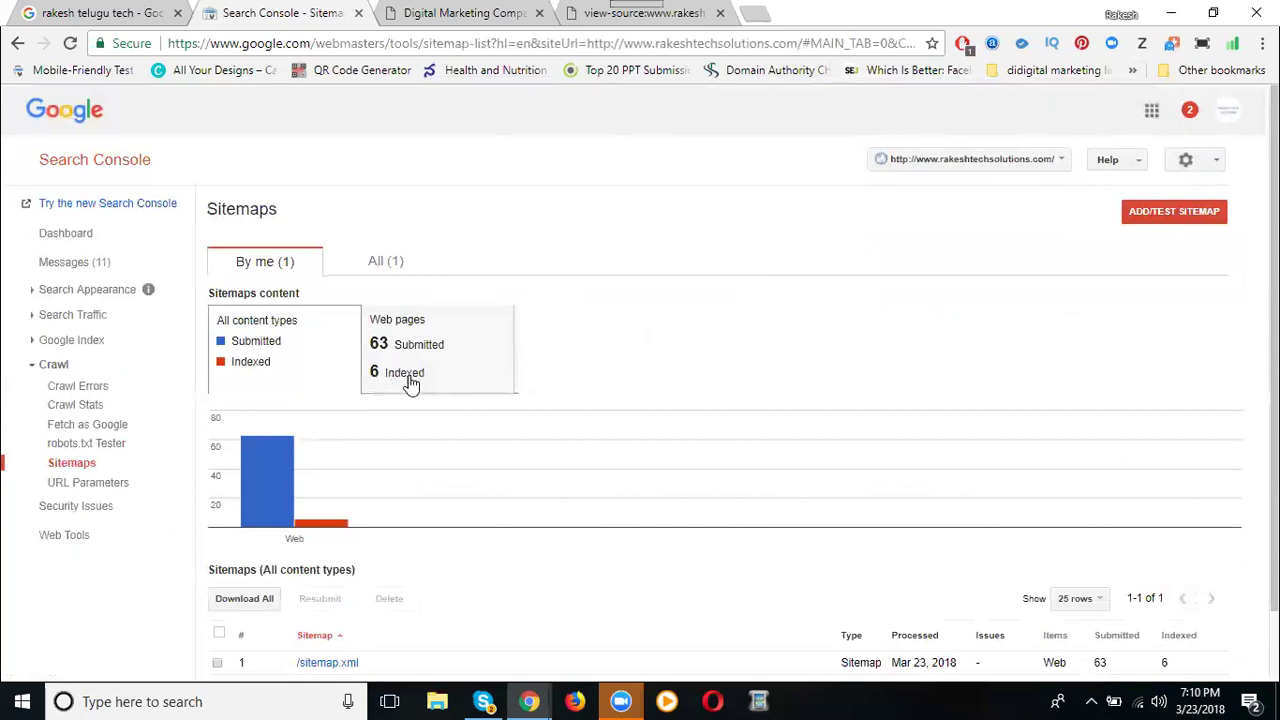
Visit URL Parameters, then Search Appearance's Structured Data and Rich Cards reports, which find none.
click(73, 484)
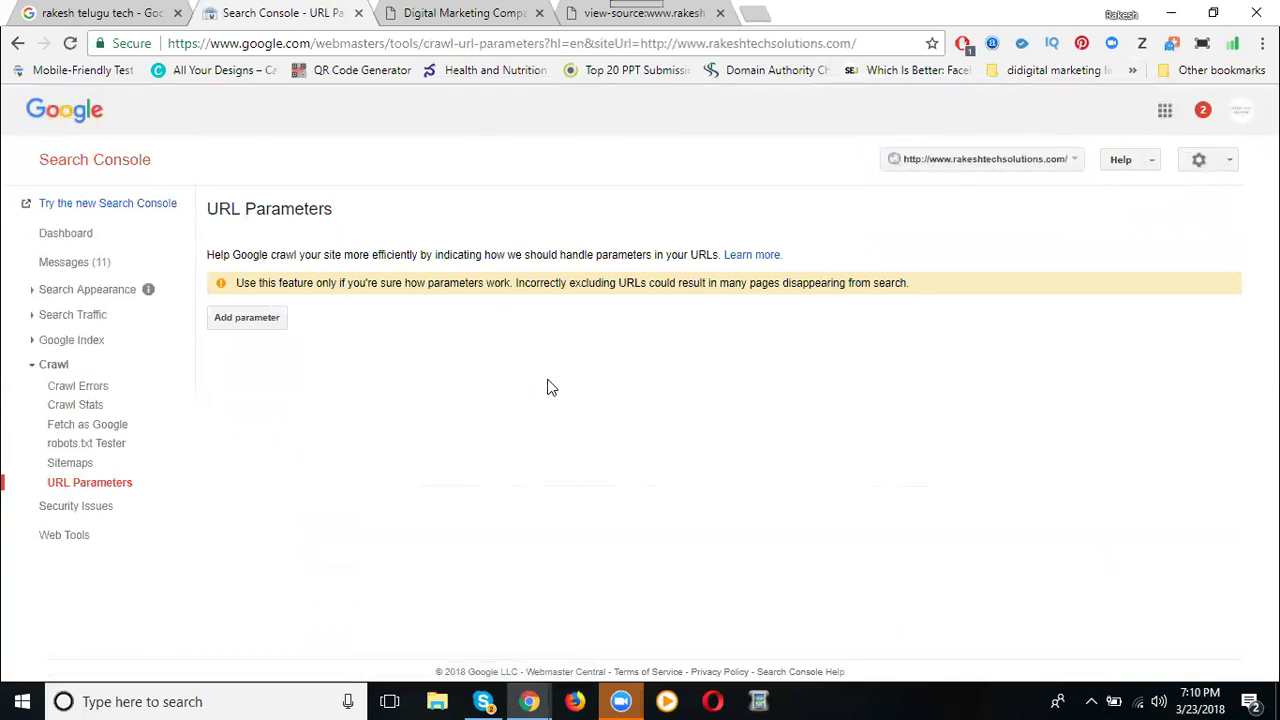
click(62, 299)
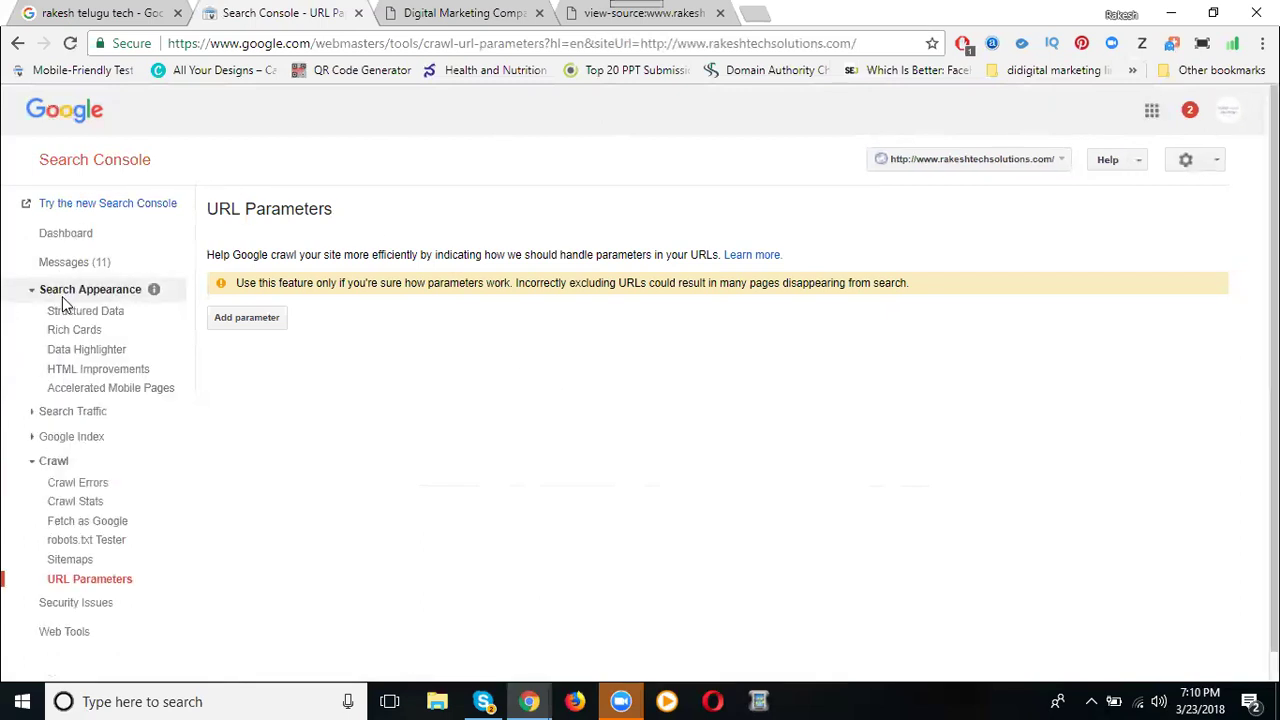
click(68, 314)
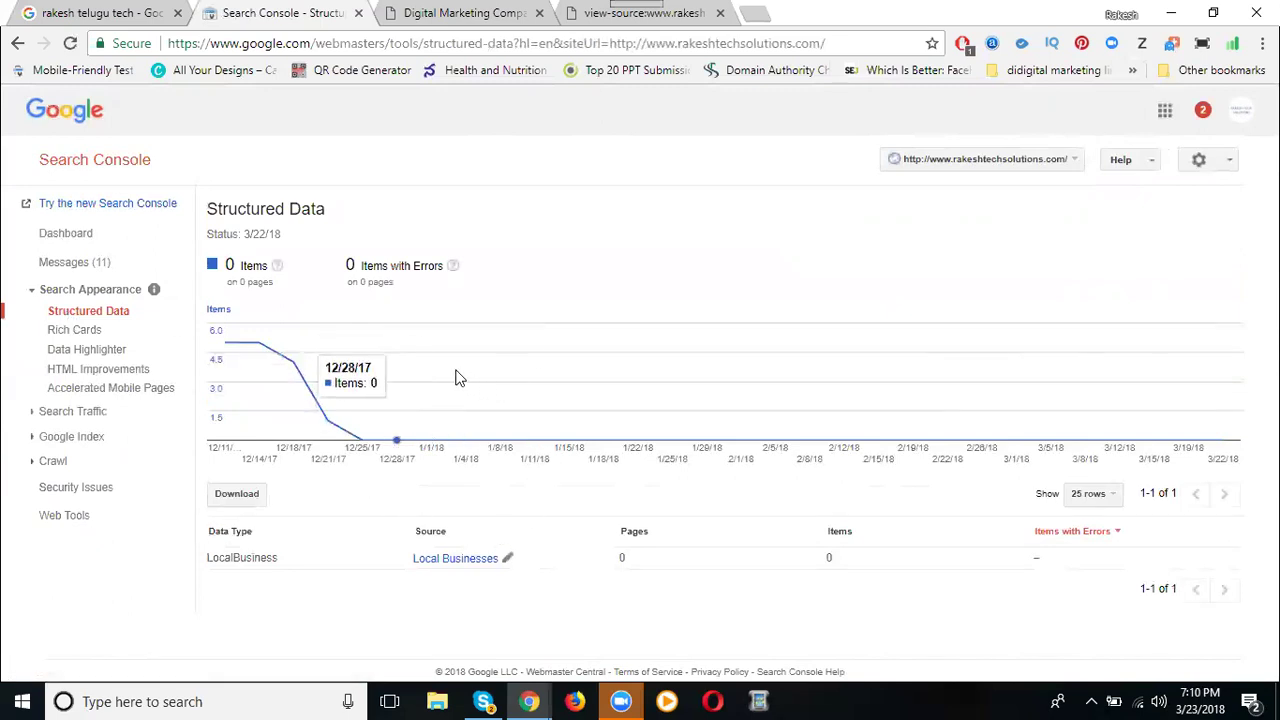
click(64, 331)
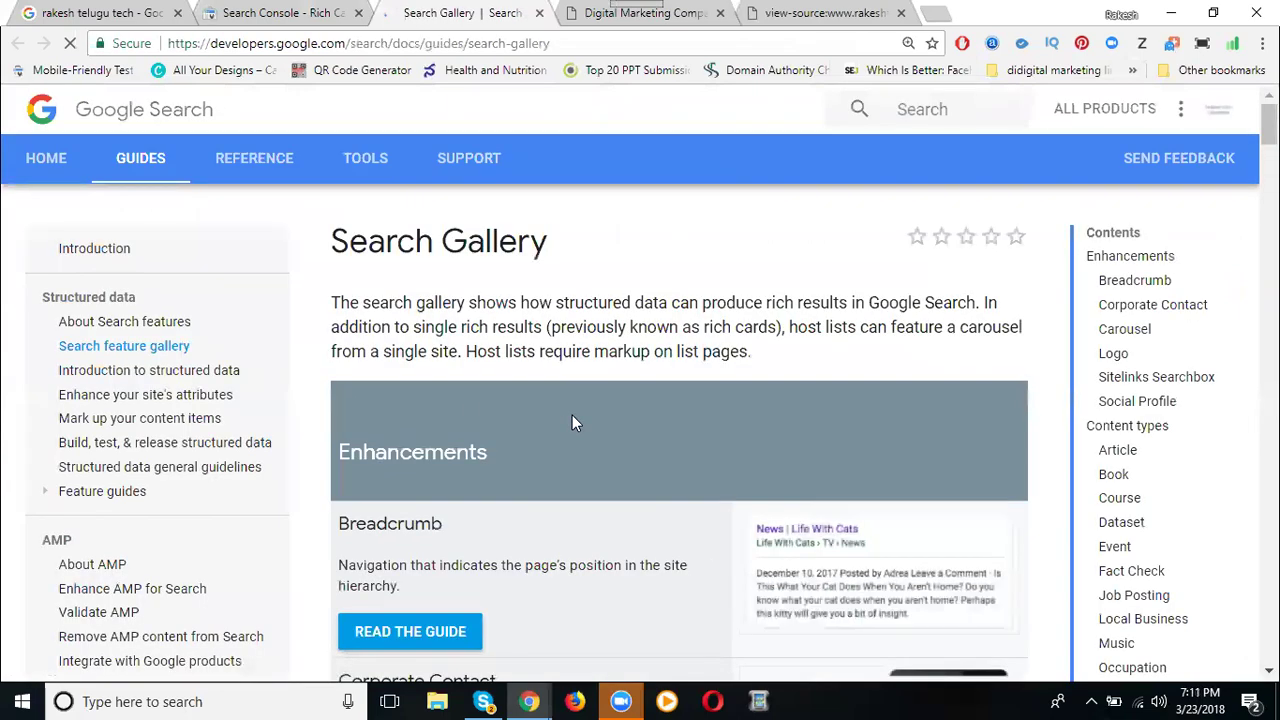
Scroll the Search Gallery past Breadcrumb to the Corporate Contact and Carousel examples.
scroll(572, 418, down, 3)
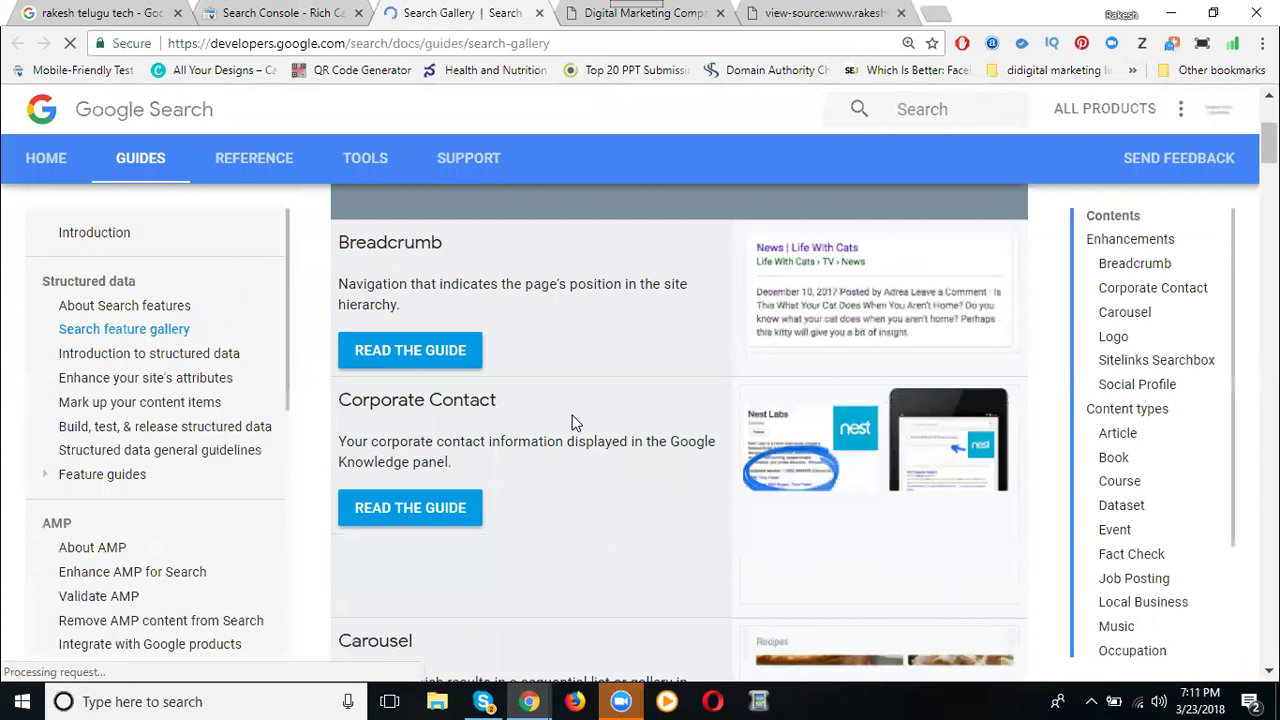
scroll(572, 420, down, 1)
scroll(700, 410, down, 1)
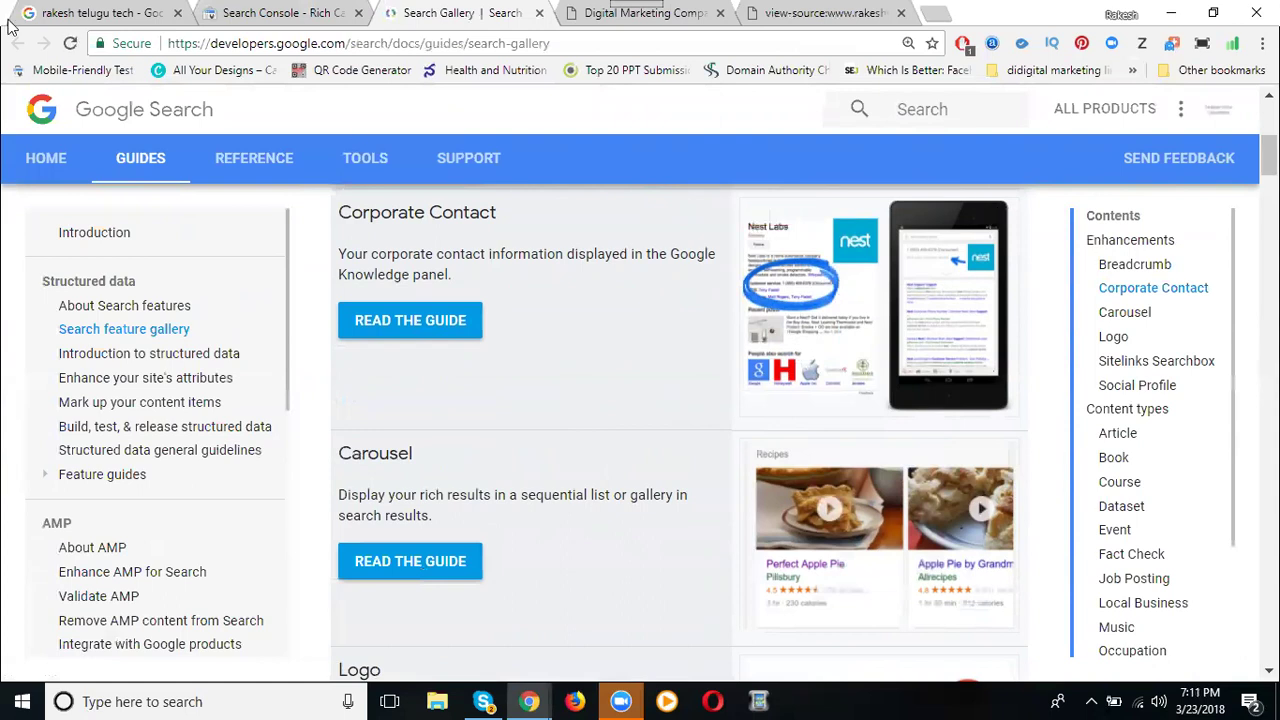
Search Google for reebok and highlight the company facts in its knowledge panel.
click(80, 14)
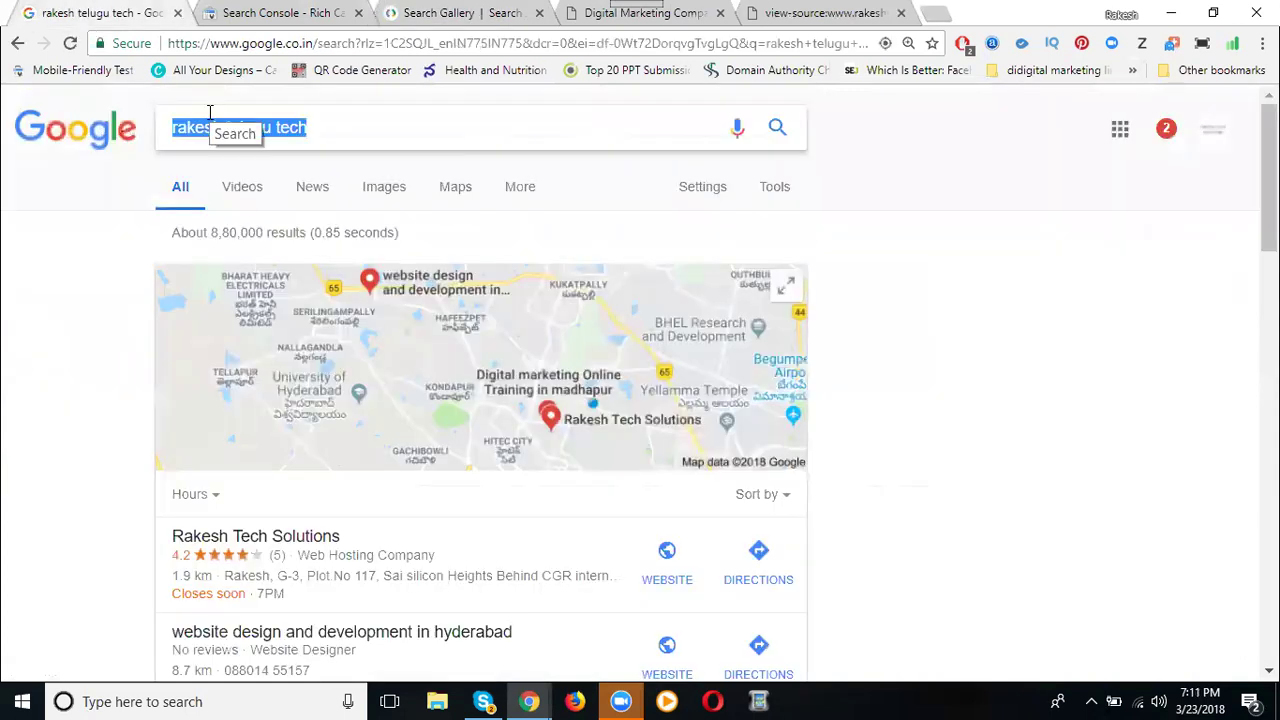
text(reebok)
key(Return)
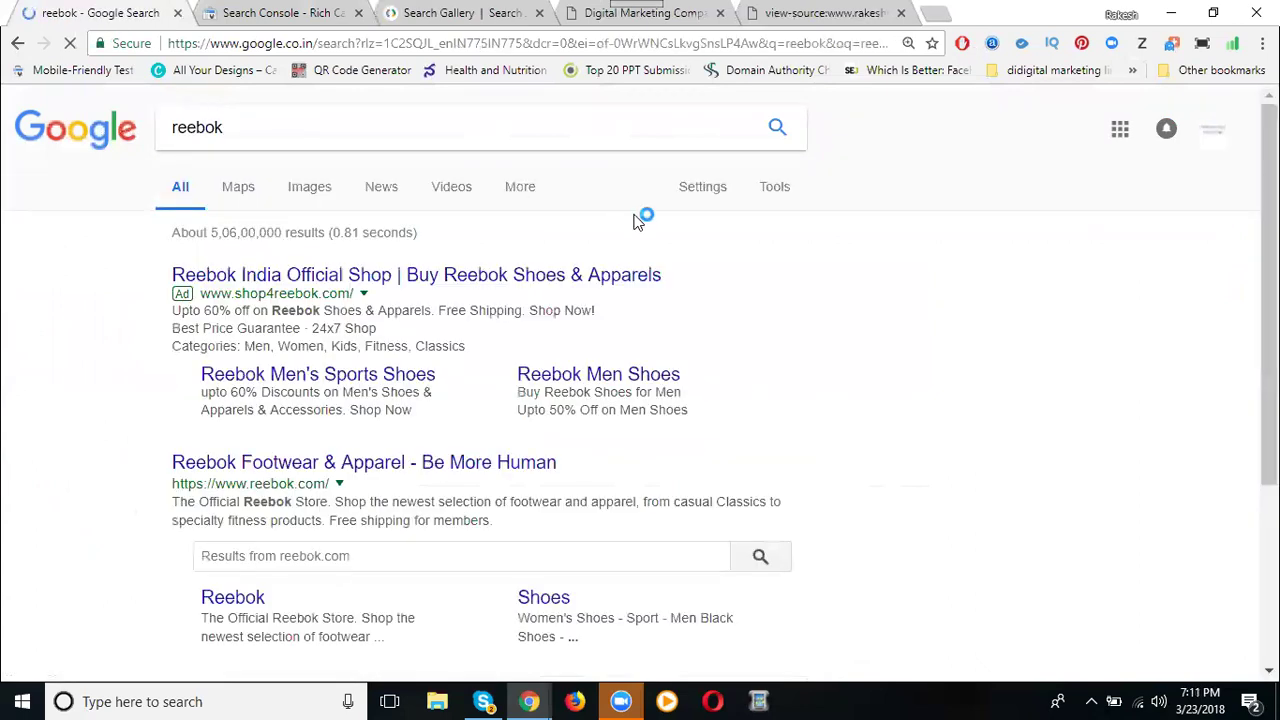
scroll(950, 280, down, 2)
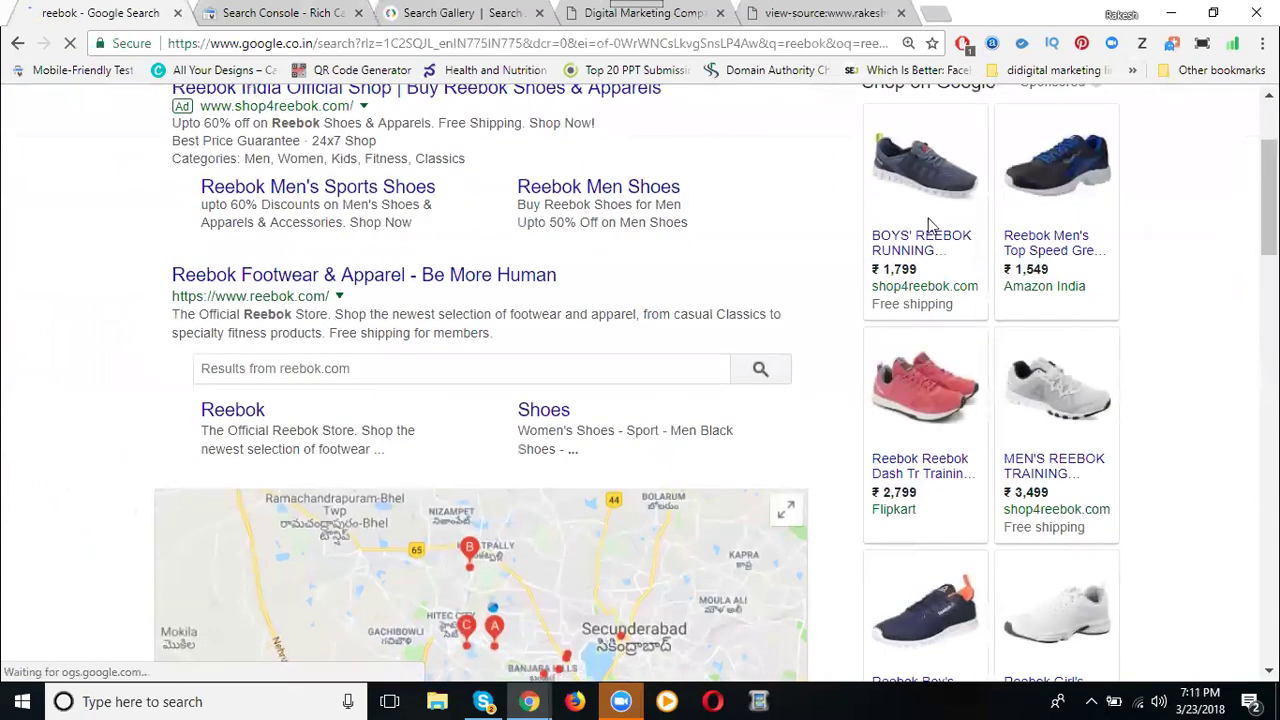
scroll(960, 200, up, 1)
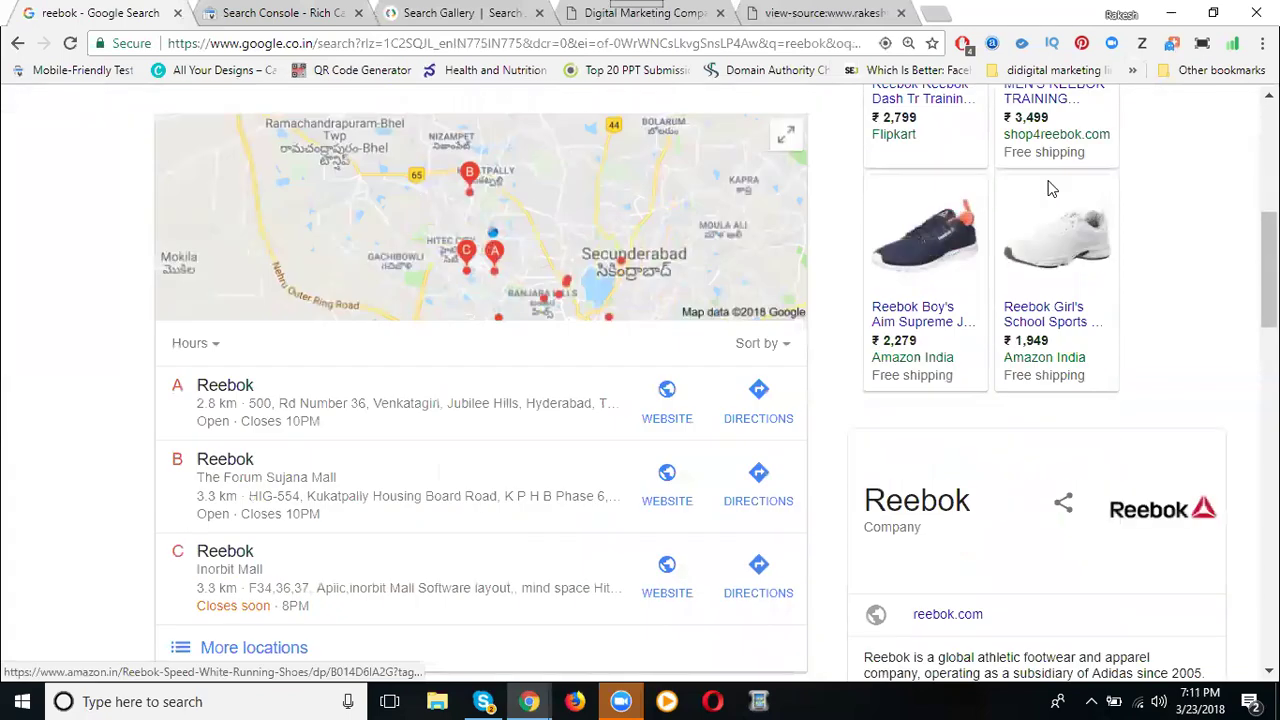
scroll(1046, 182, down, 3)
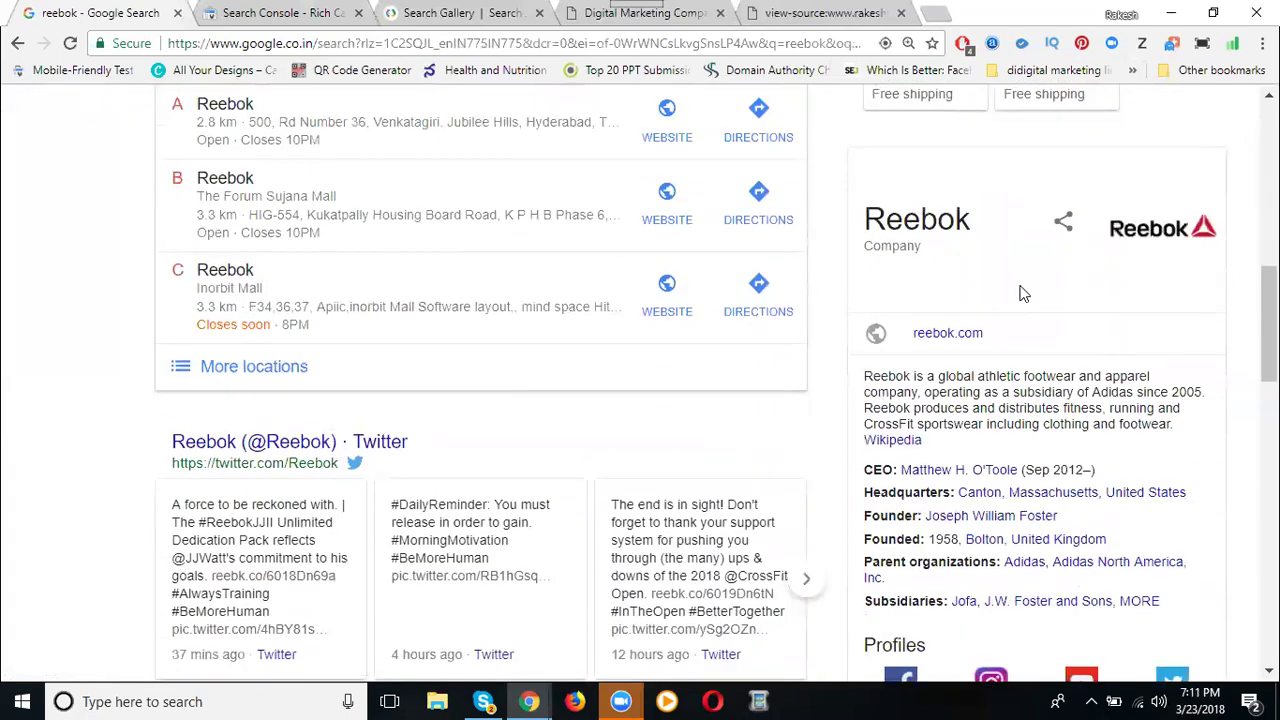
scroll(1022, 293, down, 2)
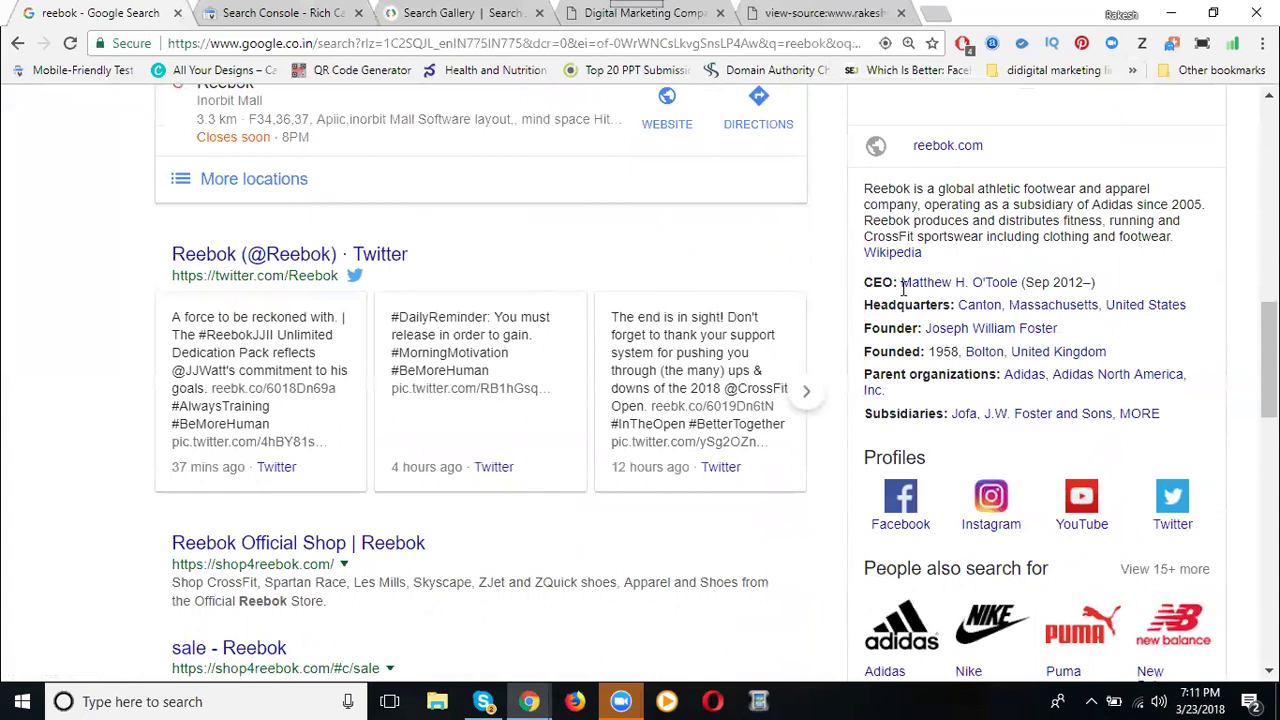
drag(862, 281, 1188, 421)
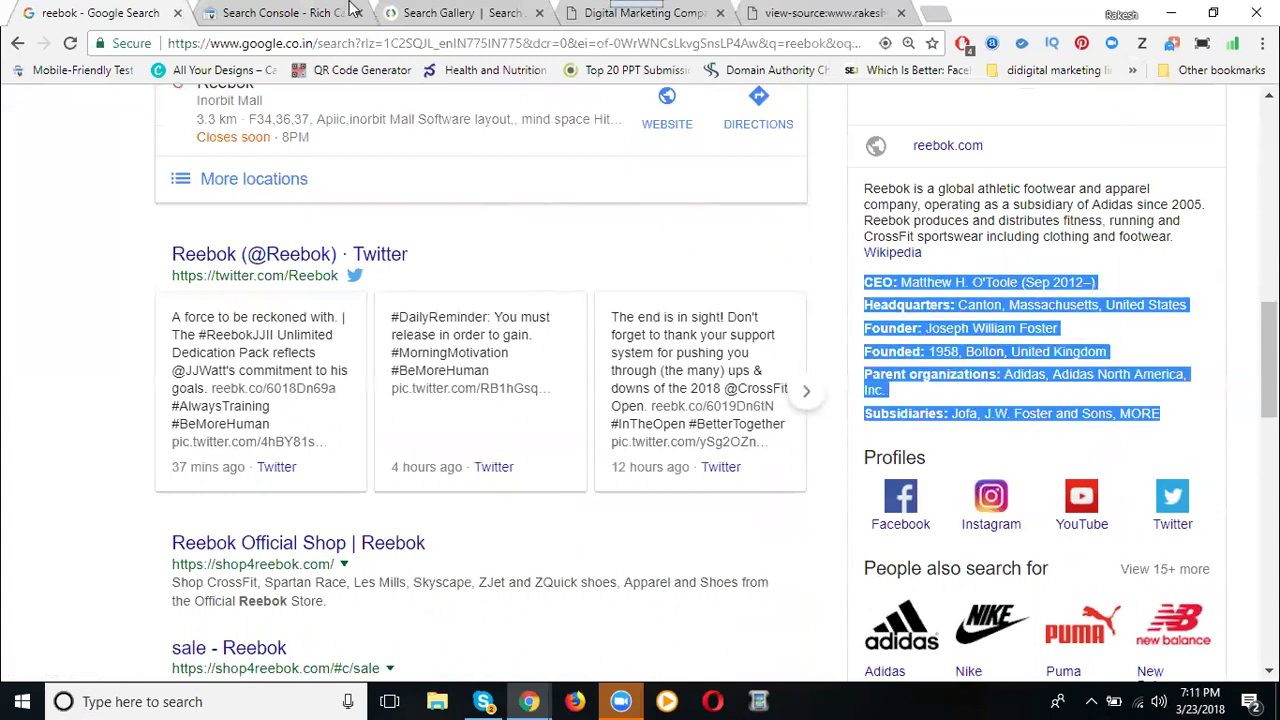
Return to the Search Gallery, scroll to the Logo entry and open its full guide.
click(305, 14)
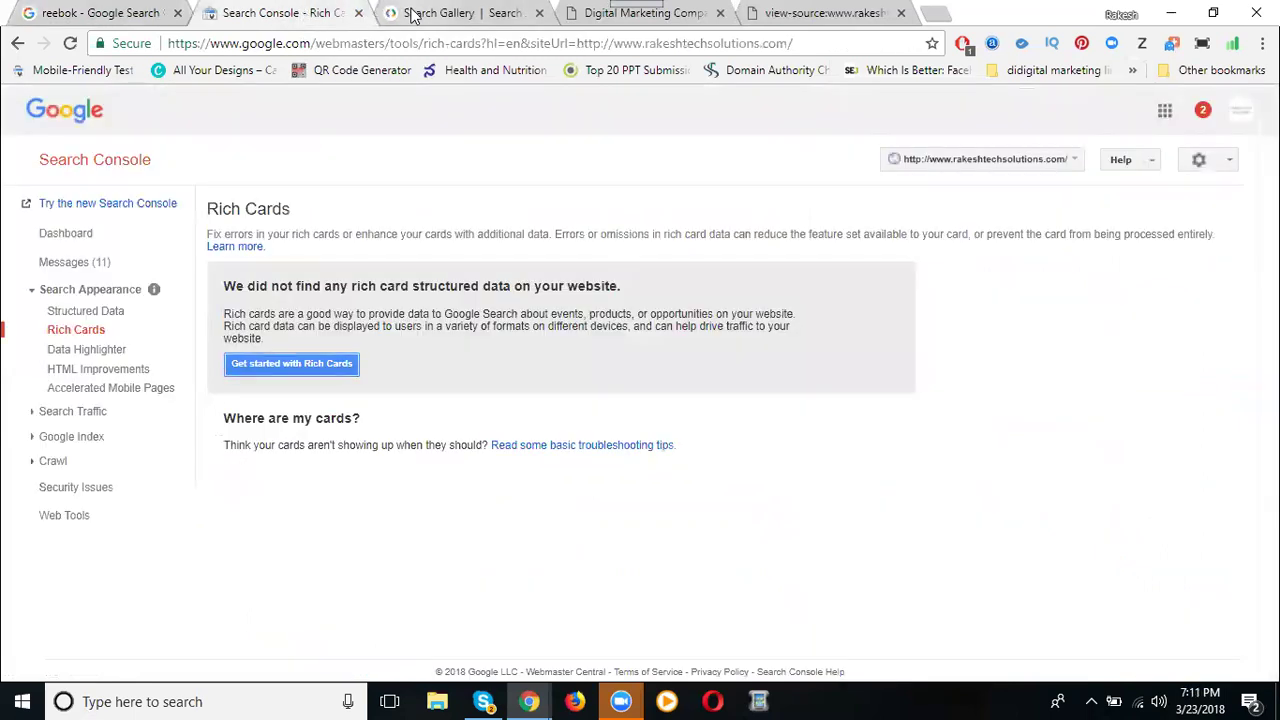
click(410, 14)
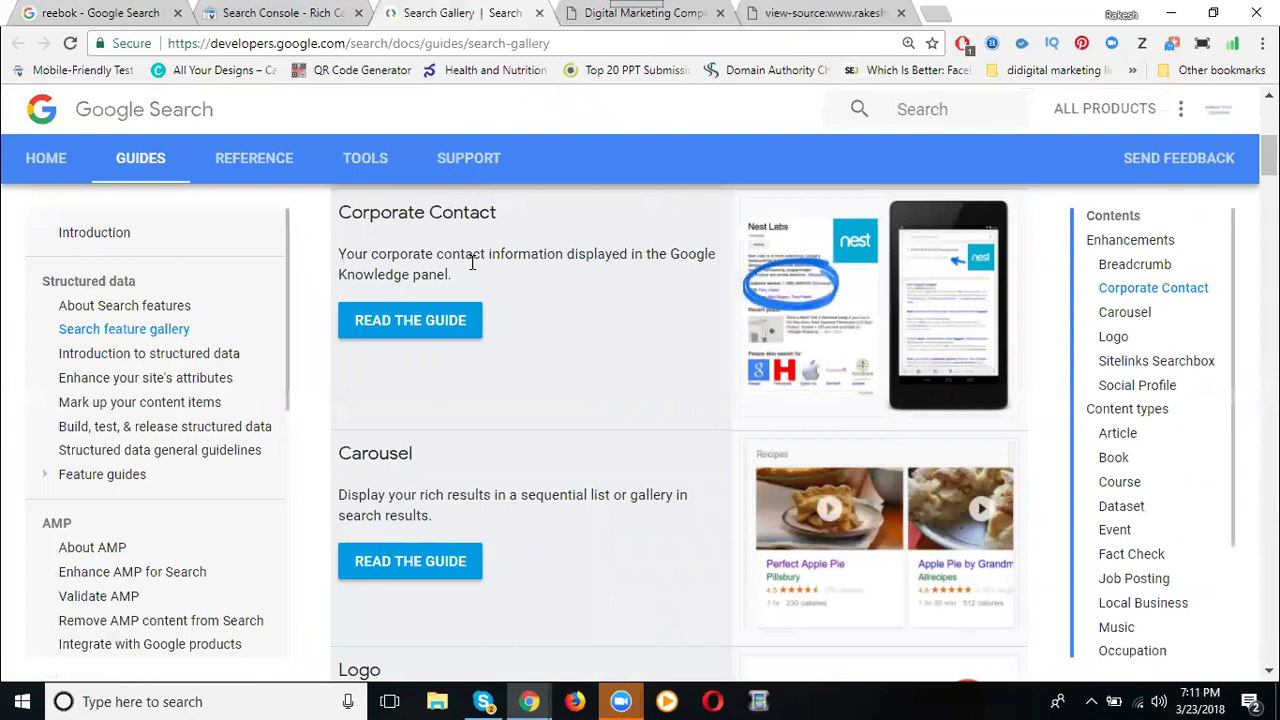
scroll(472, 262, down, 2)
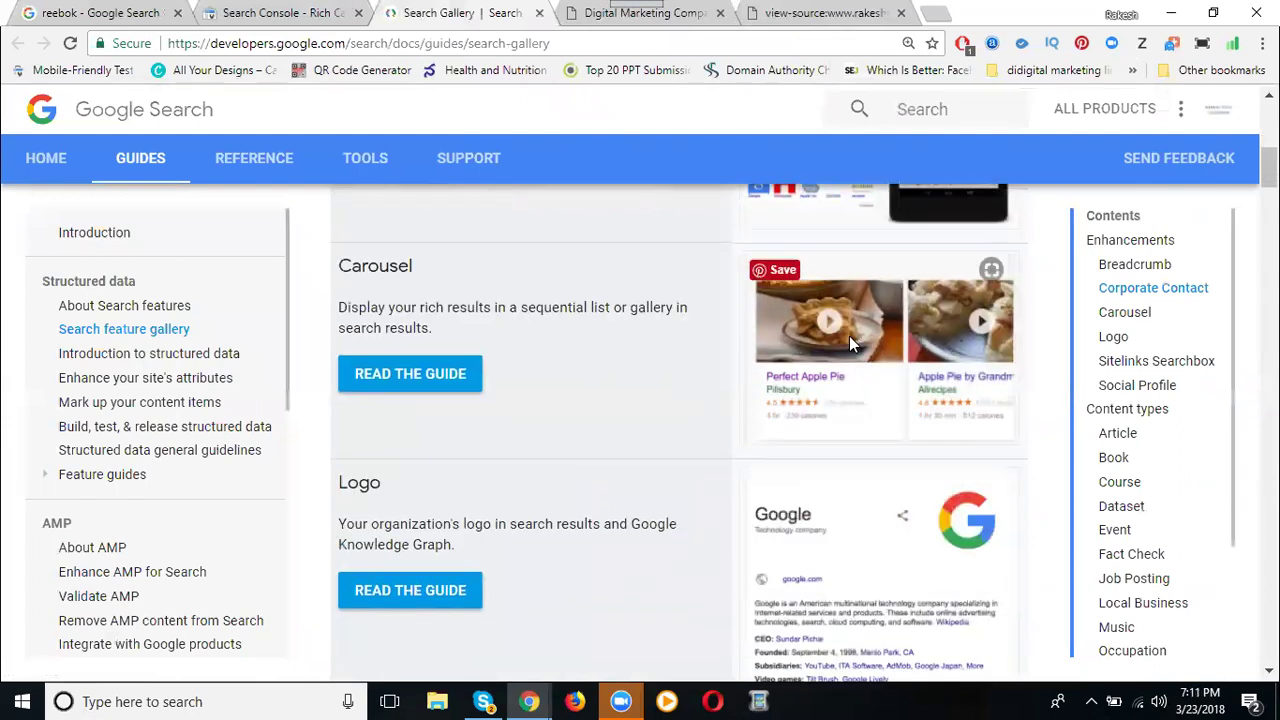
scroll(849, 336, down, 2)
scroll(870, 336, down, 2)
scroll(833, 328, up, 1)
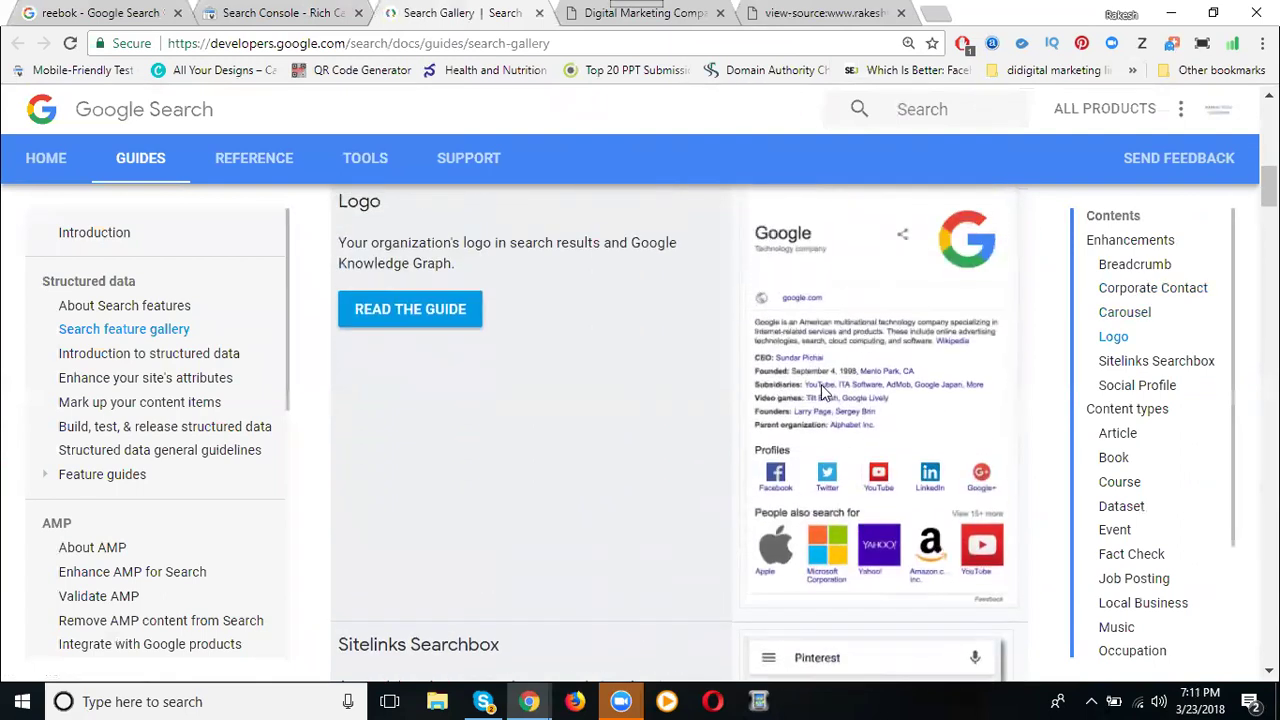
click(389, 314)
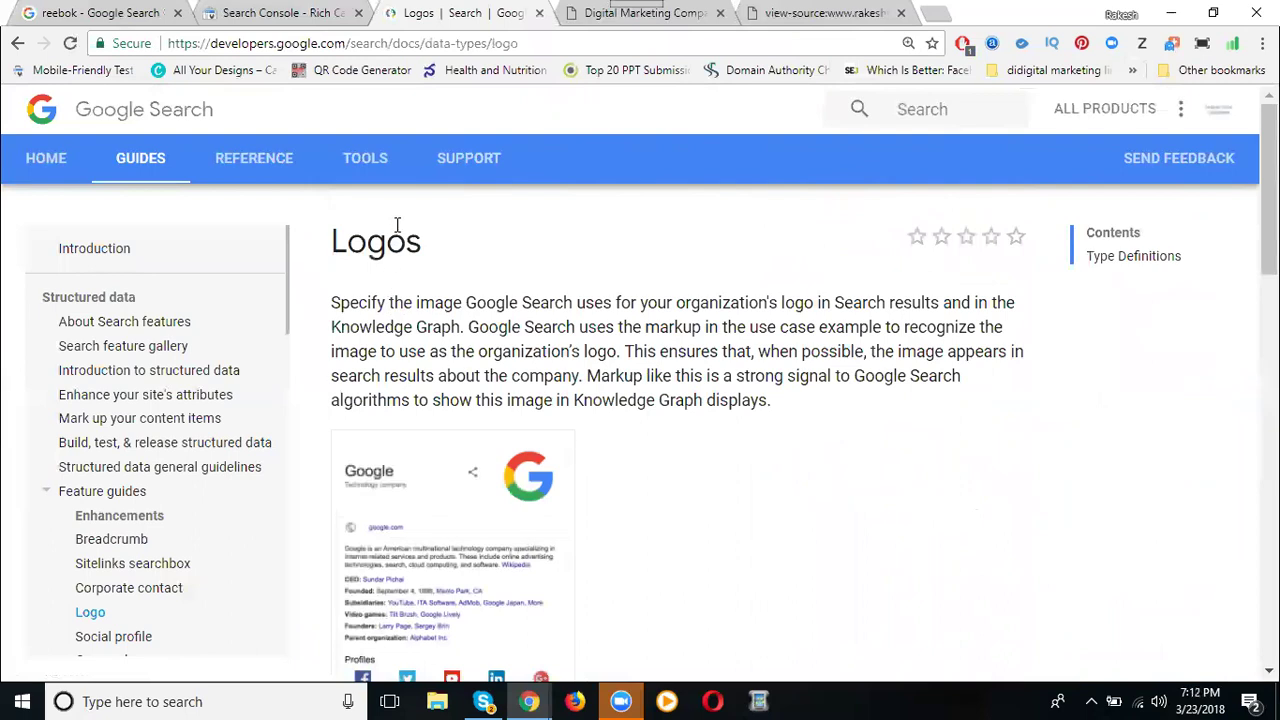
Load seosez.blogspot.in in a new tab, correcting the address typos.
click(935, 13)
text(seosez)
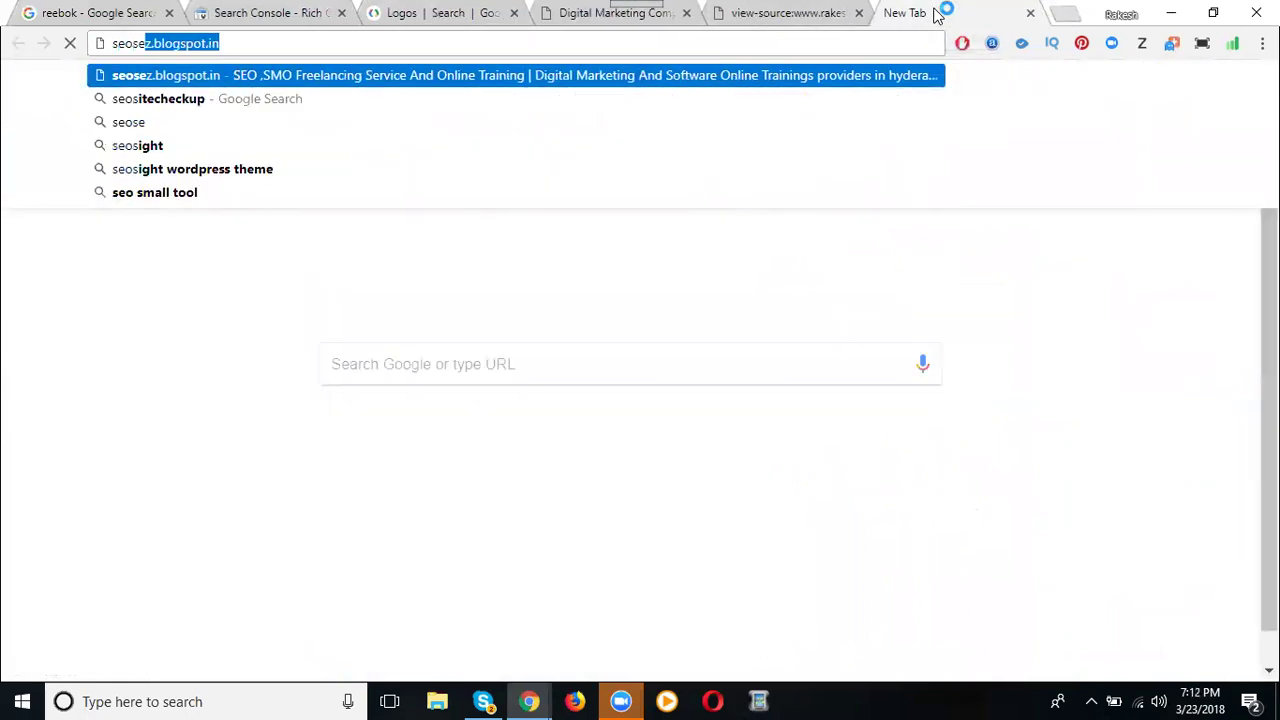
text(.blogs)
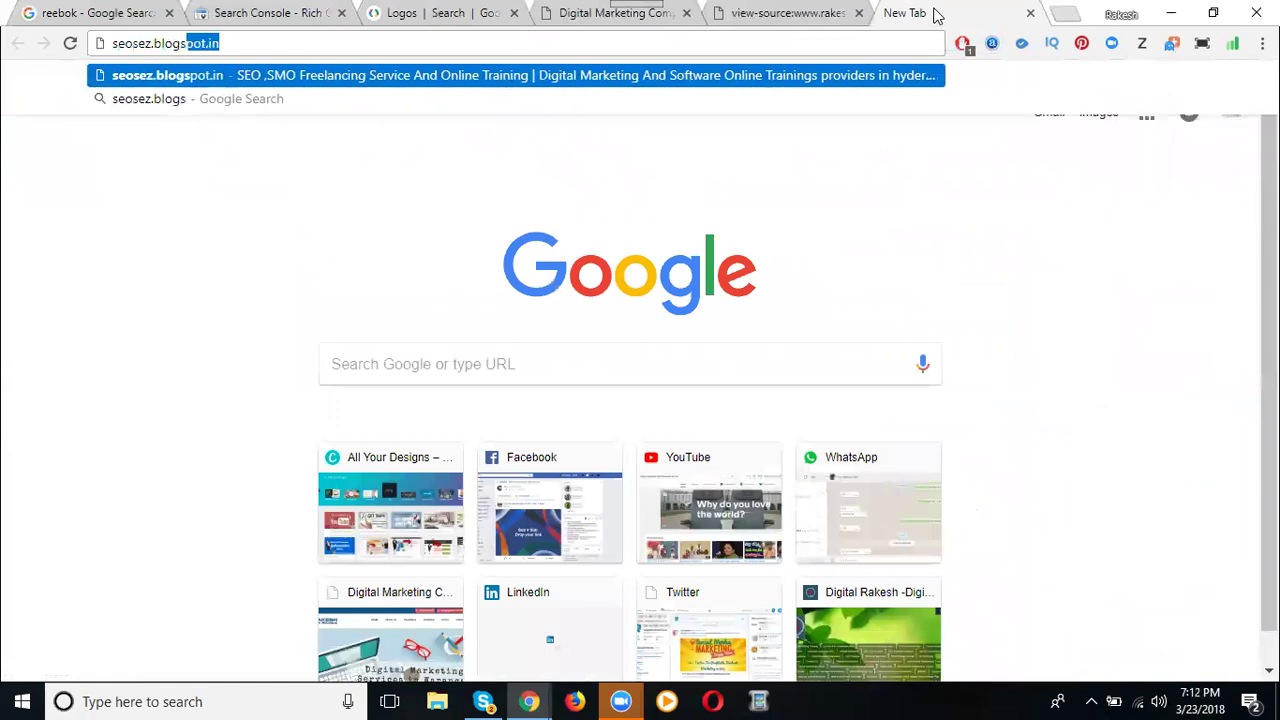
text(pi)
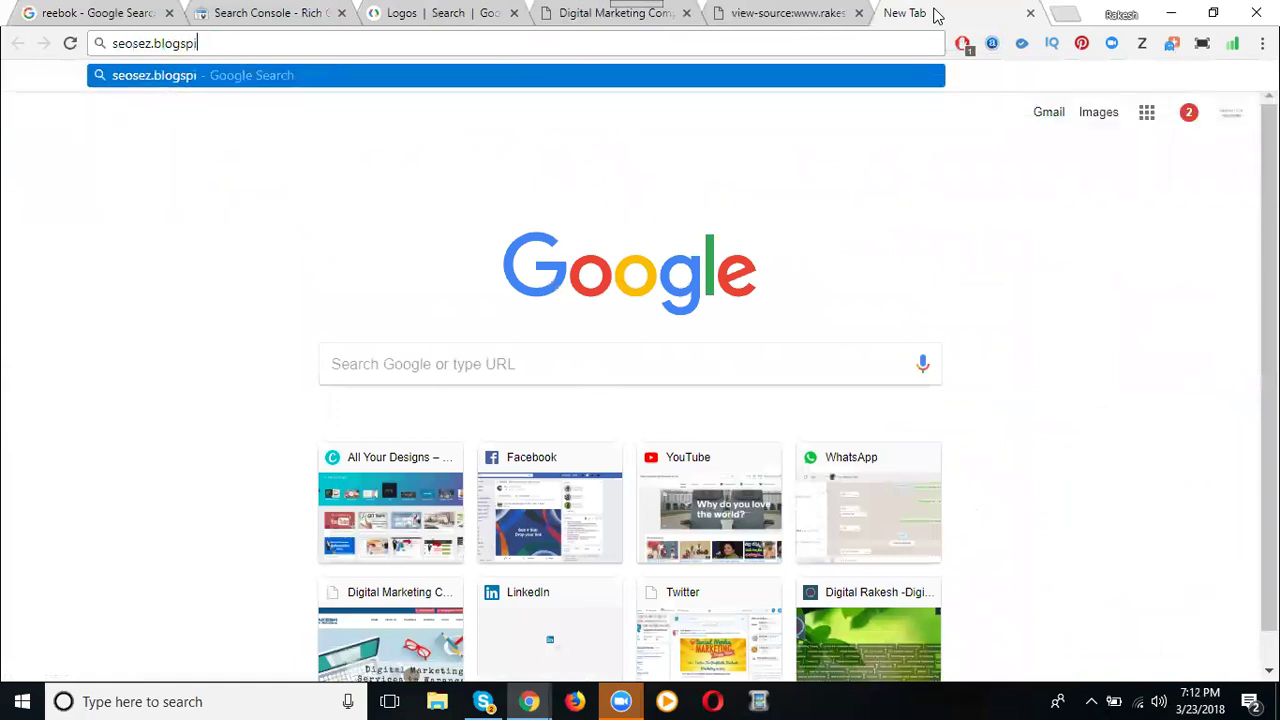
key(BackSpace)
key(BackSpace)
text(ot)
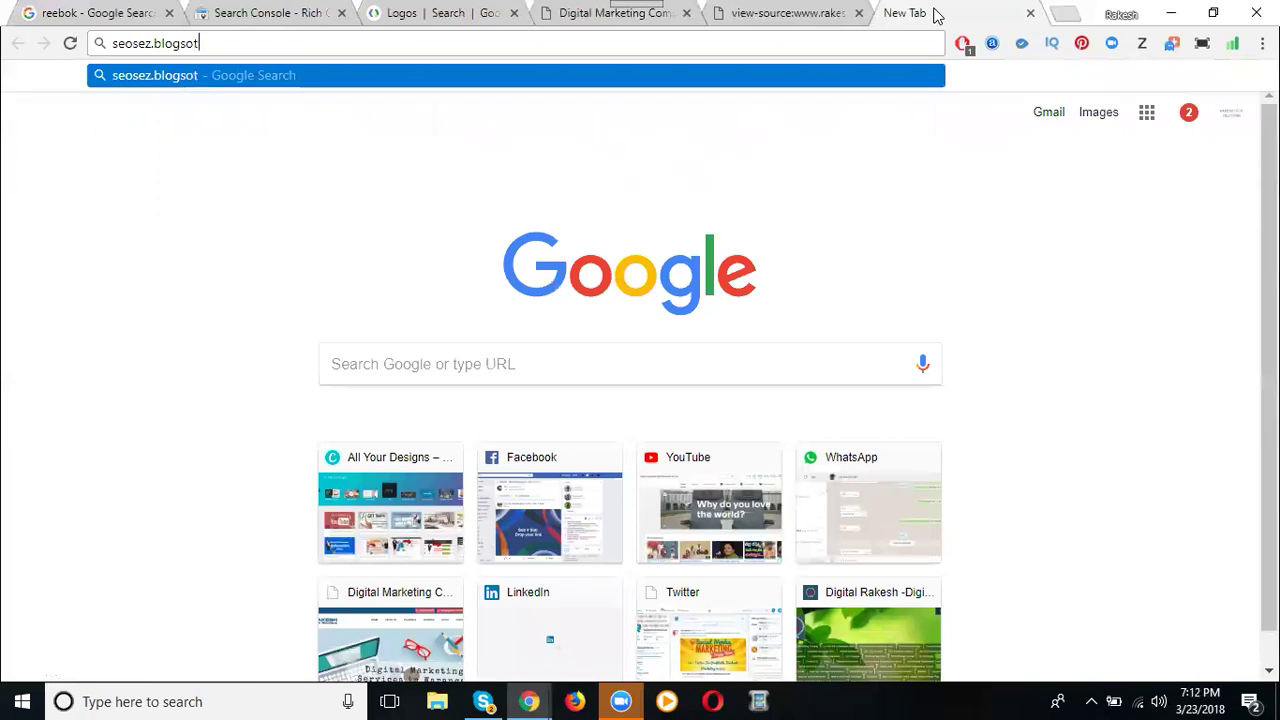
key(BackSpace)
key(BackSpace)
text(po)
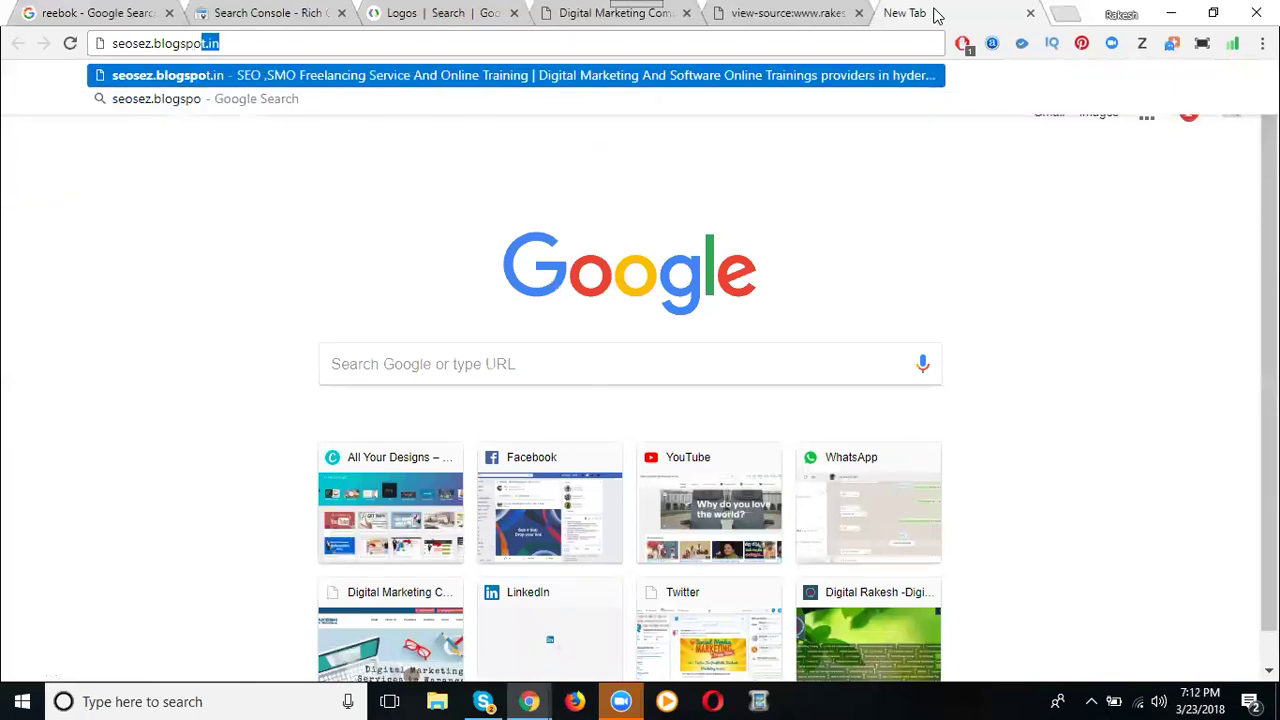
text(t.in)
key(Return)
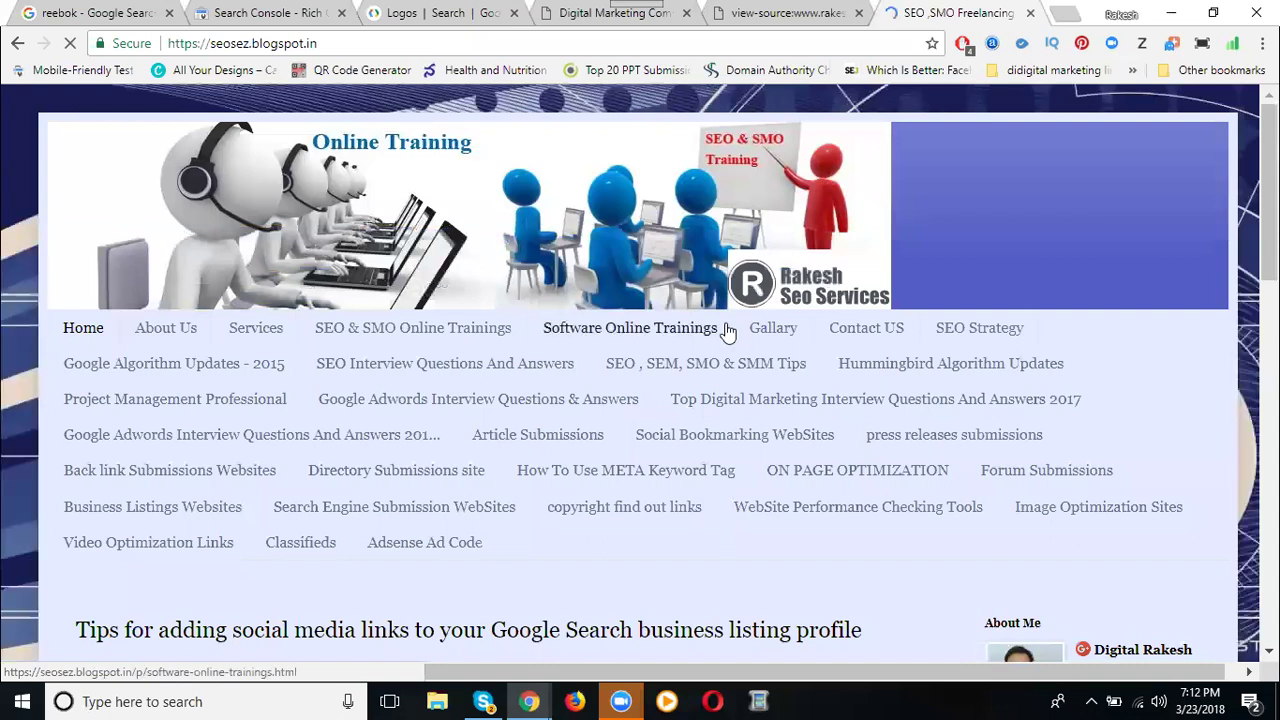
Scroll to the post's Organization JSON-LD script and select the whole block.
scroll(728, 330, down, 3)
scroll(728, 330, down, 1)
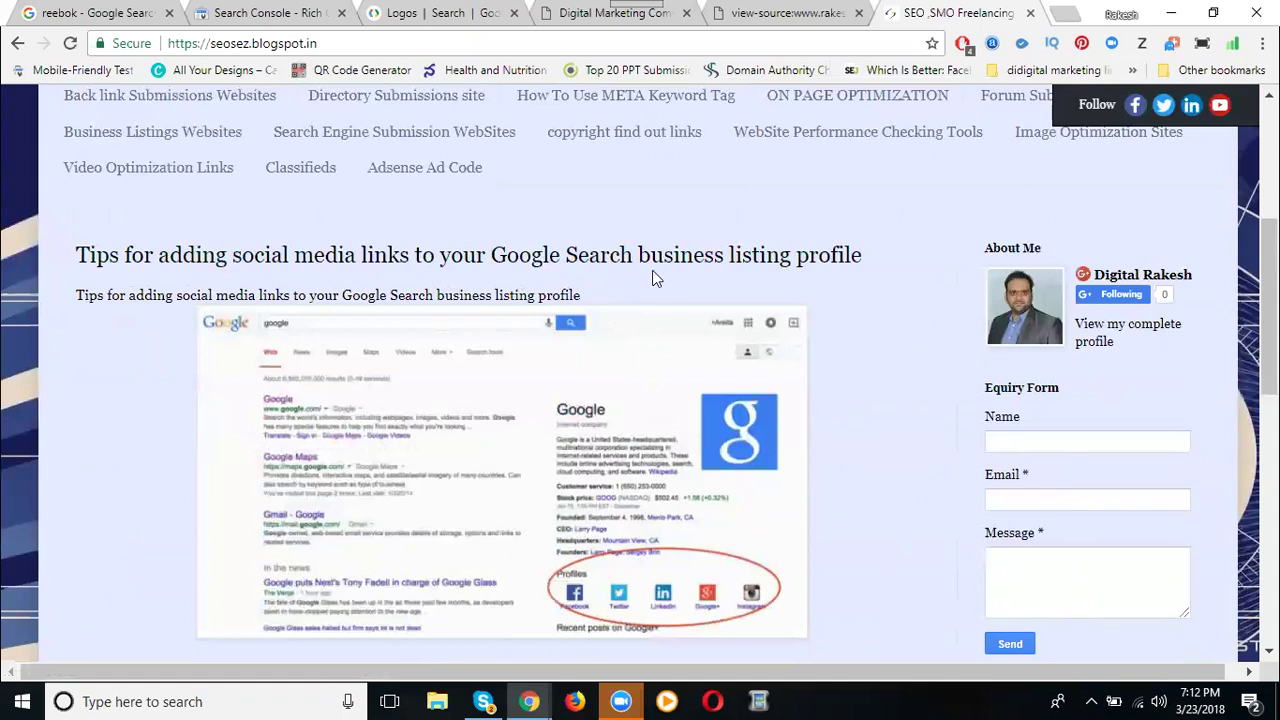
scroll(829, 271, down, 3)
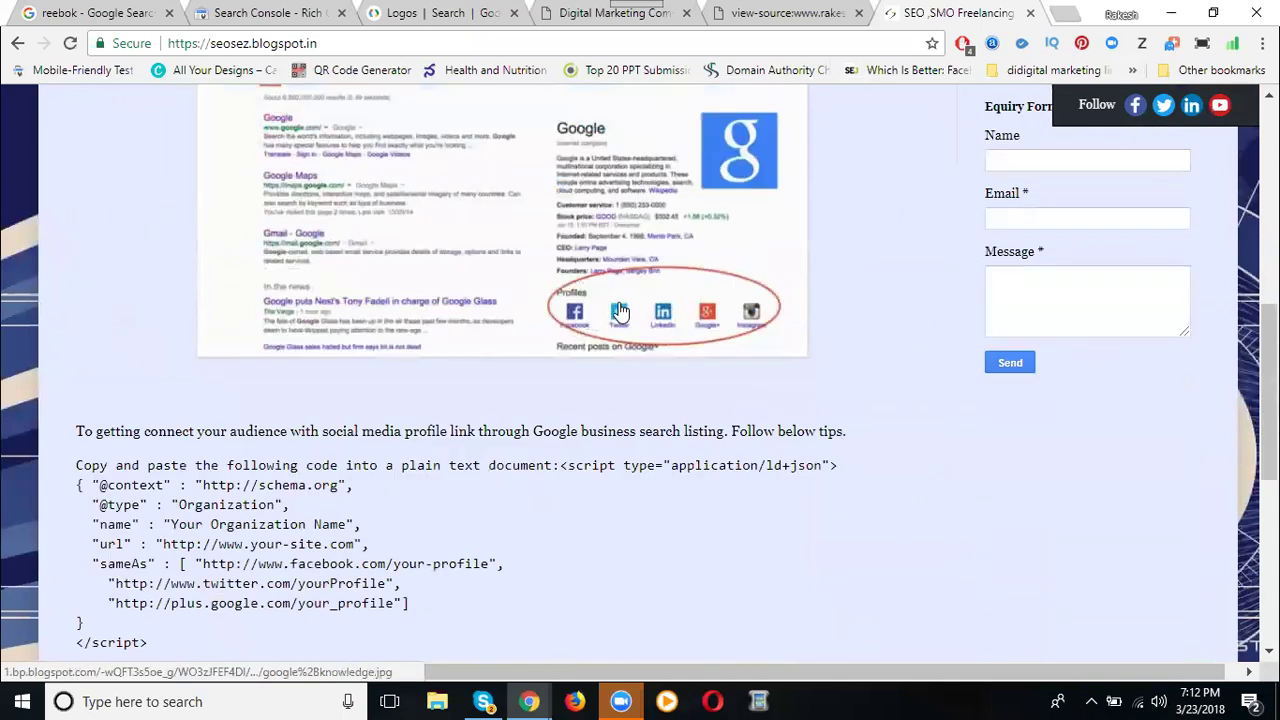
scroll(238, 457, down, 2)
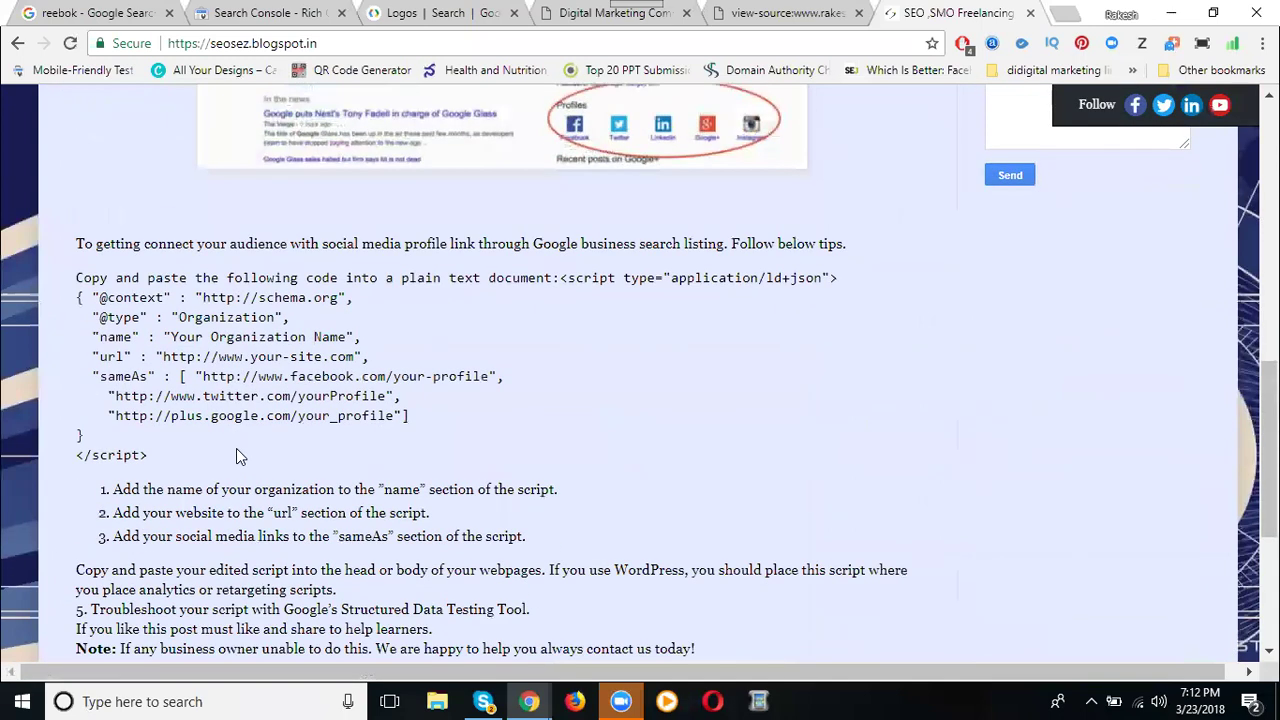
drag(76, 278, 112, 338)
click(113, 340)
drag(78, 297, 147, 396)
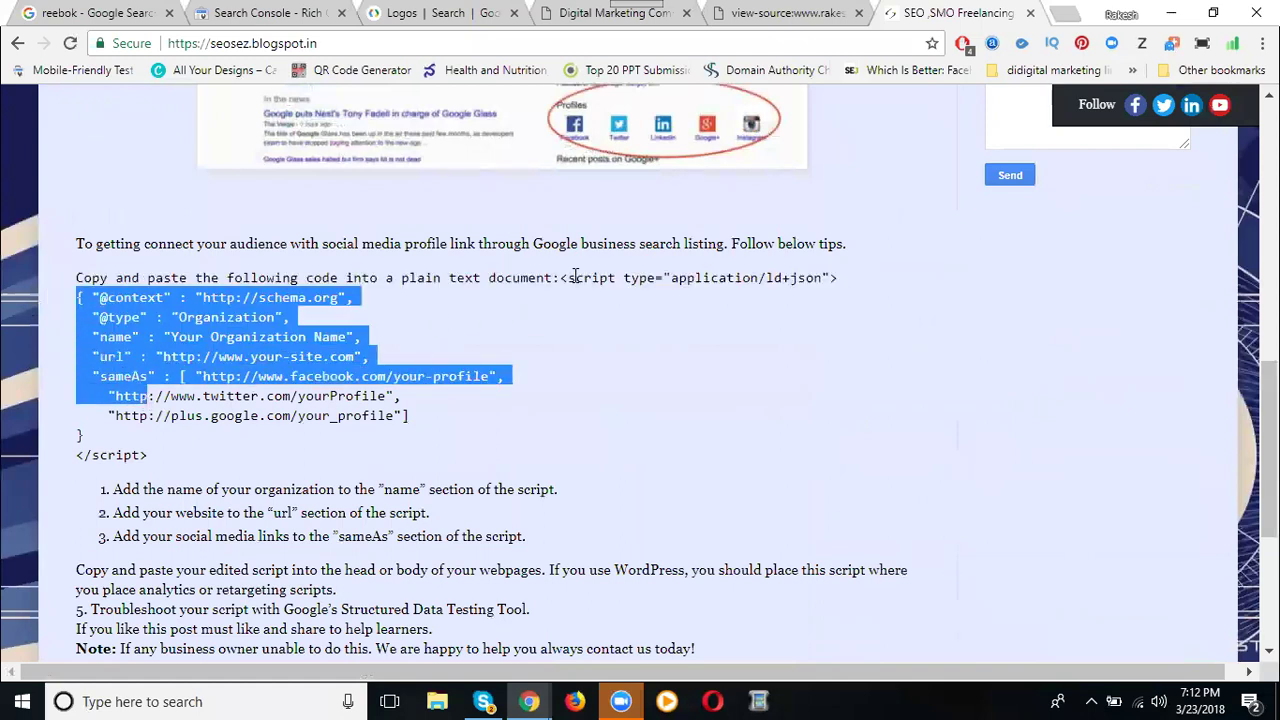
drag(562, 277, 581, 455)
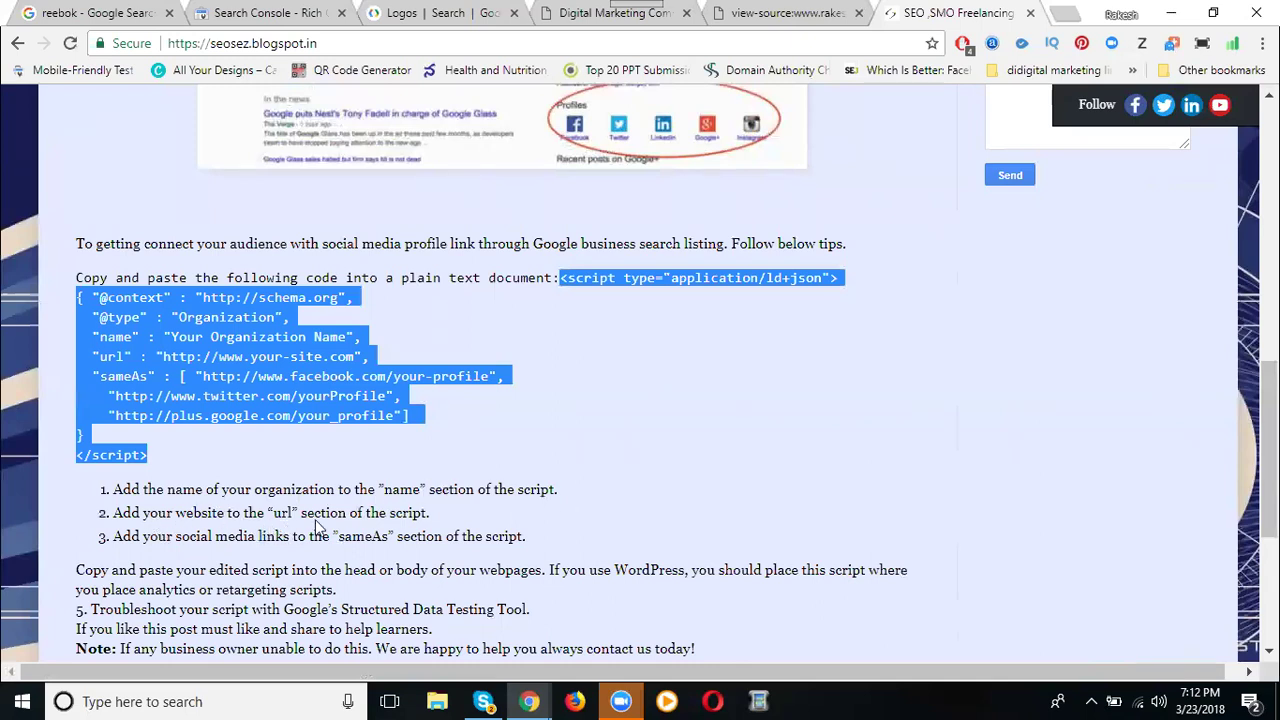
click(332, 439)
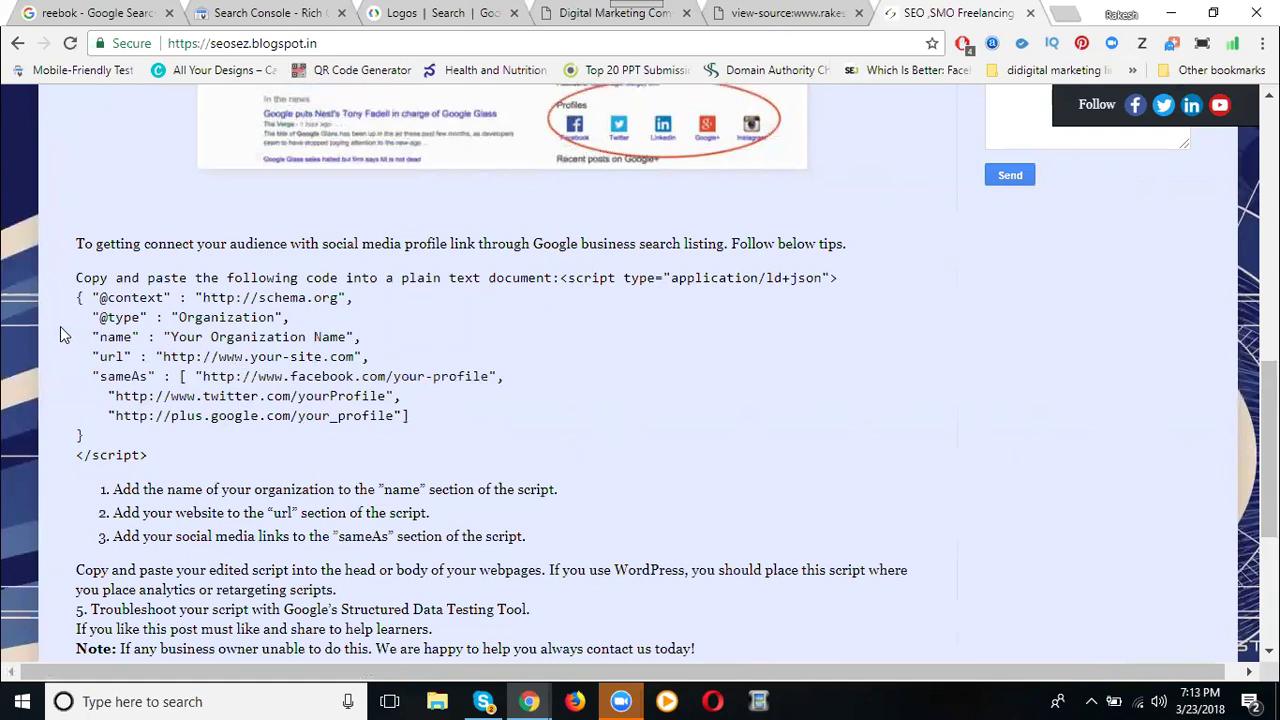
Highlight the three logo image guidelines under the Logos guide's Type Definitions, then return to Rich Cards.
click(395, 13)
scroll(521, 203, down, 2)
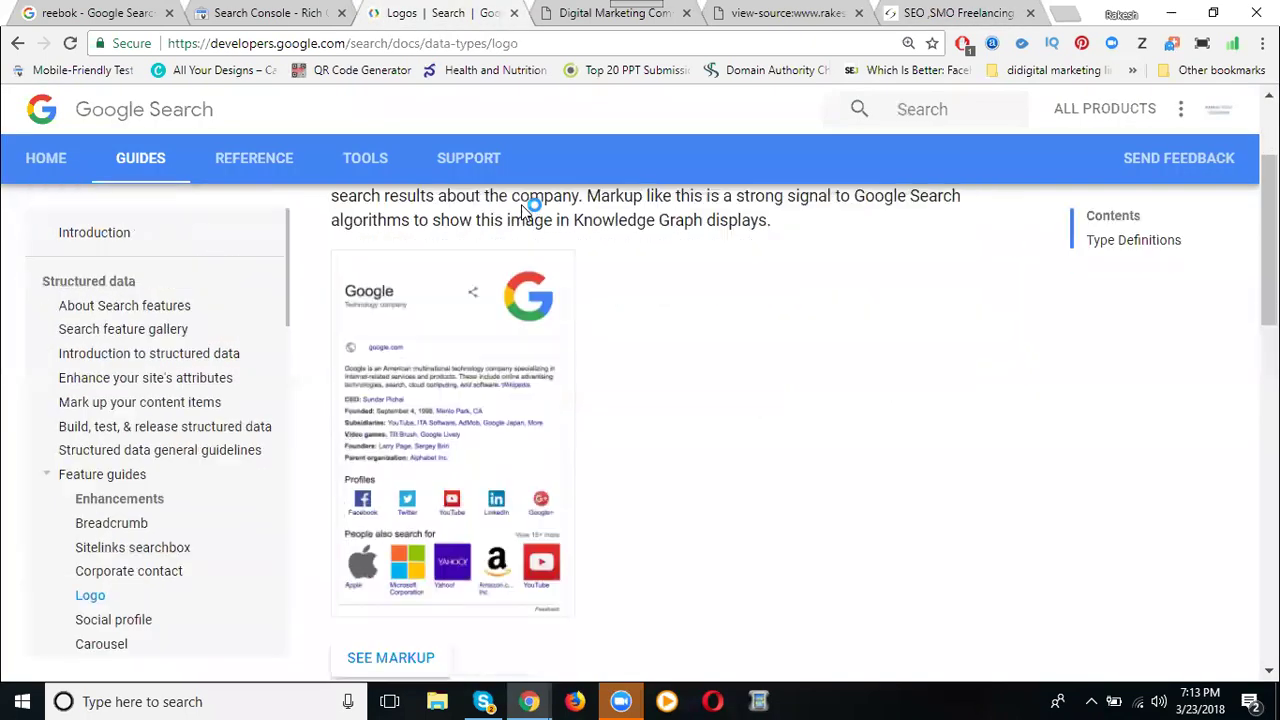
scroll(521, 206, down, 1)
scroll(525, 220, down, 1)
scroll(538, 258, down, 1)
scroll(538, 255, down, 2)
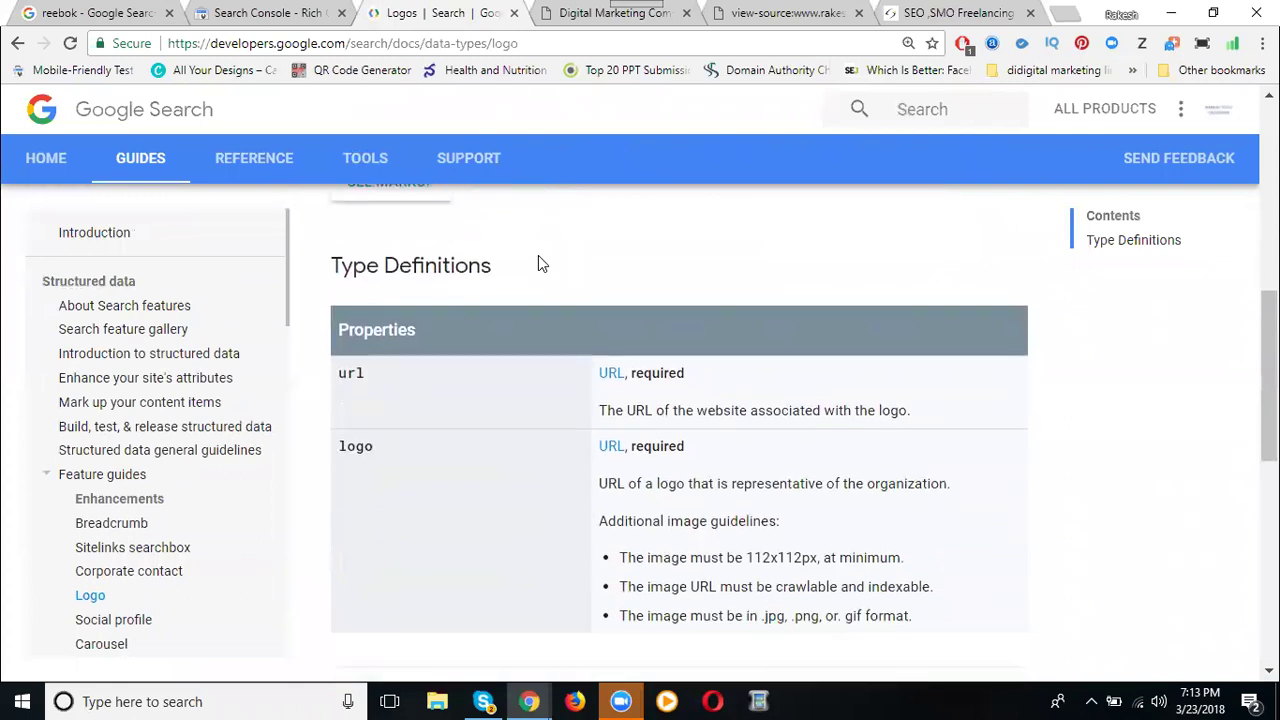
scroll(538, 255, down, 1)
scroll(538, 255, down, 1)
scroll(680, 328, down, 1)
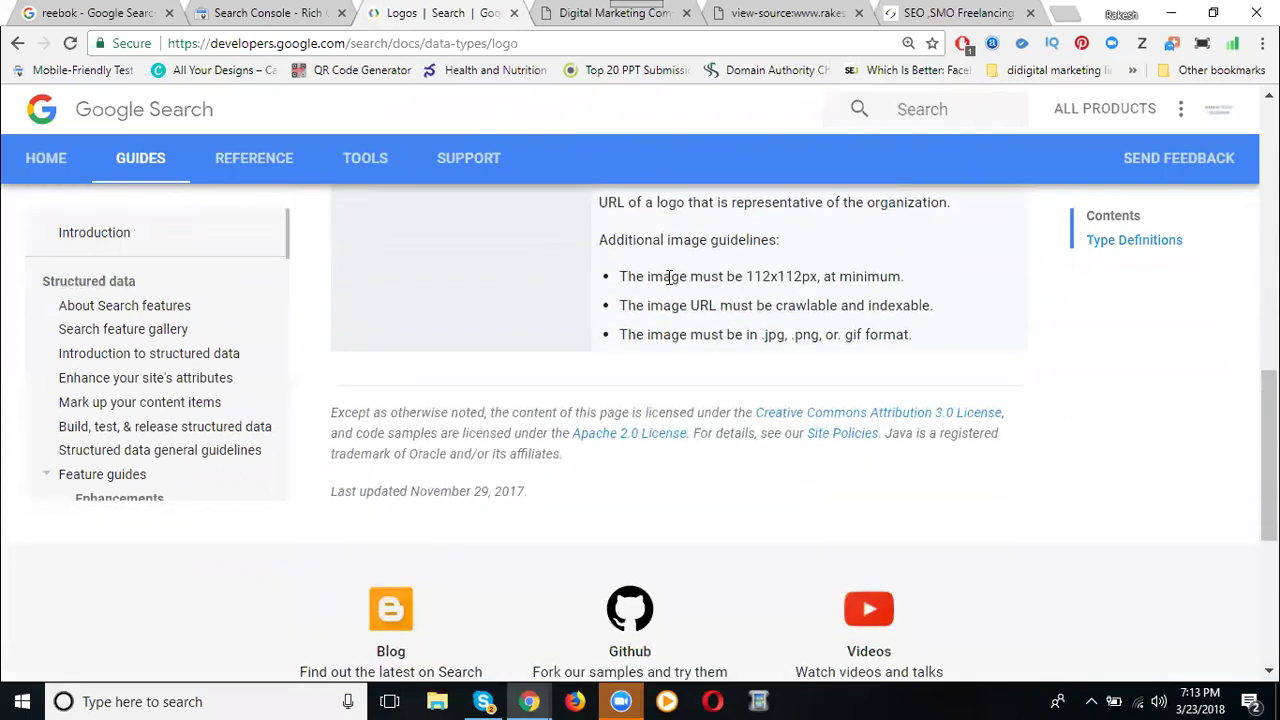
drag(620, 276, 908, 365)
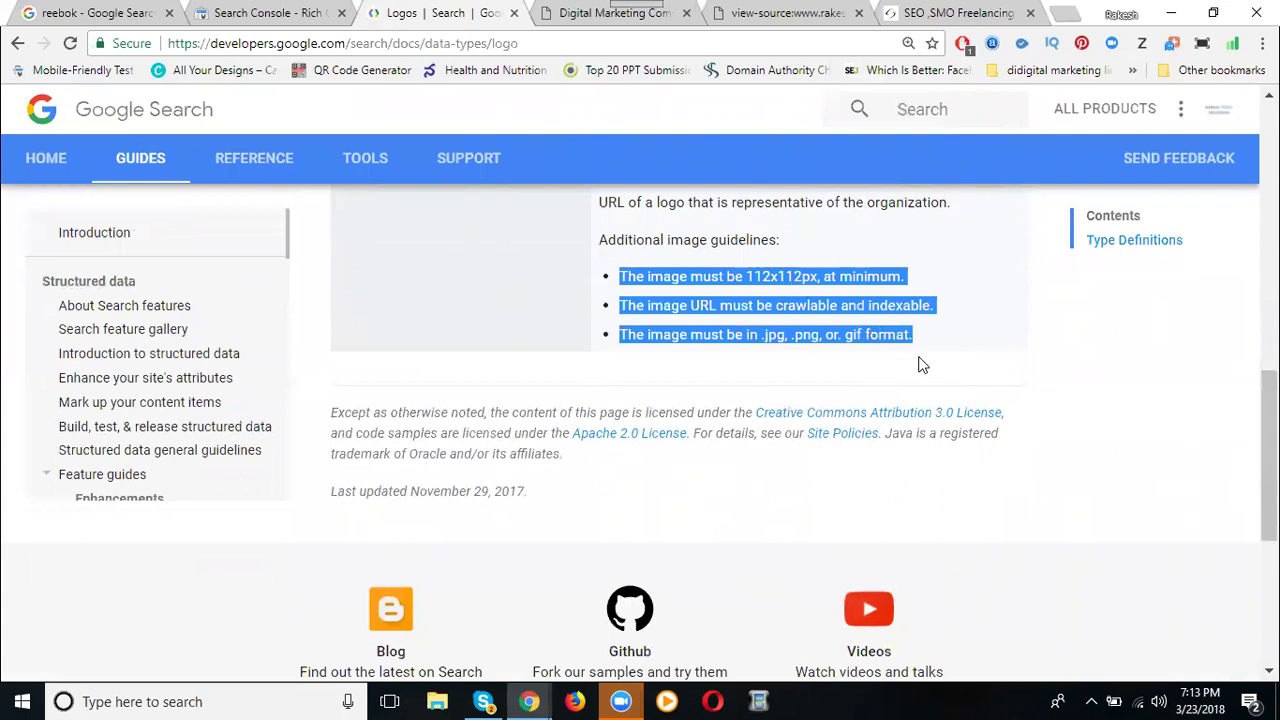
scroll(915, 364, down, 3)
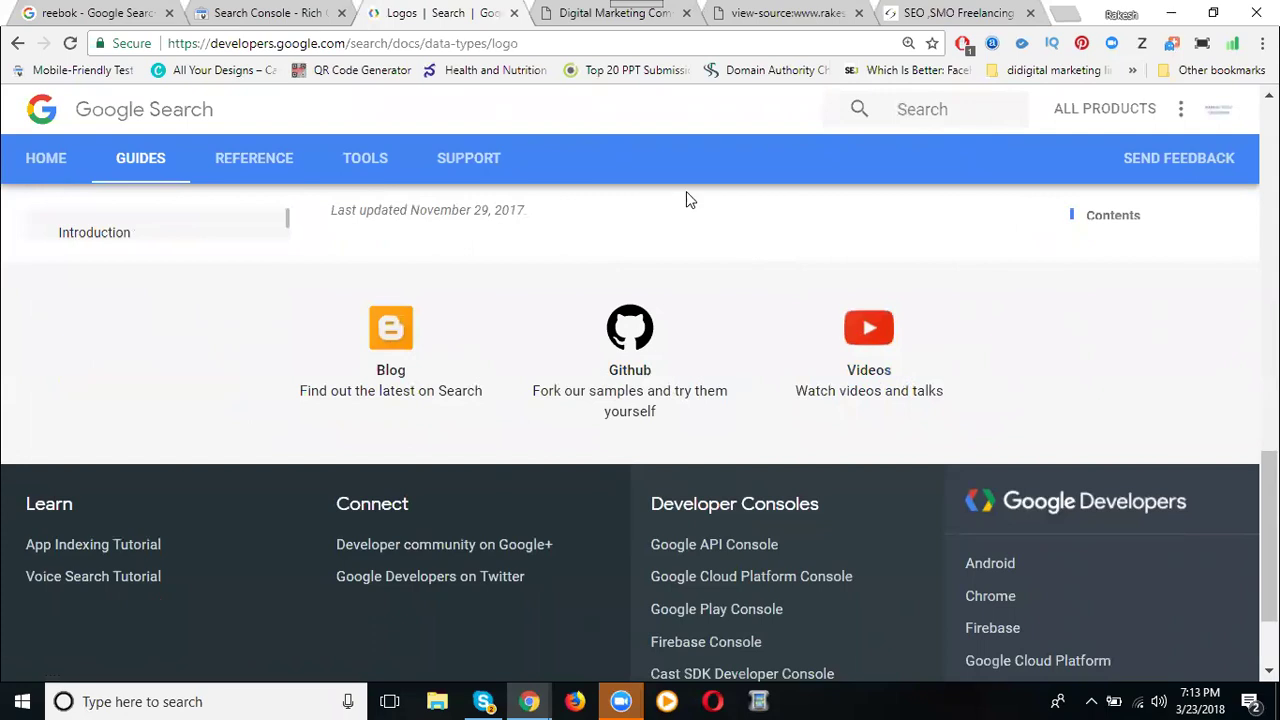
click(290, 12)
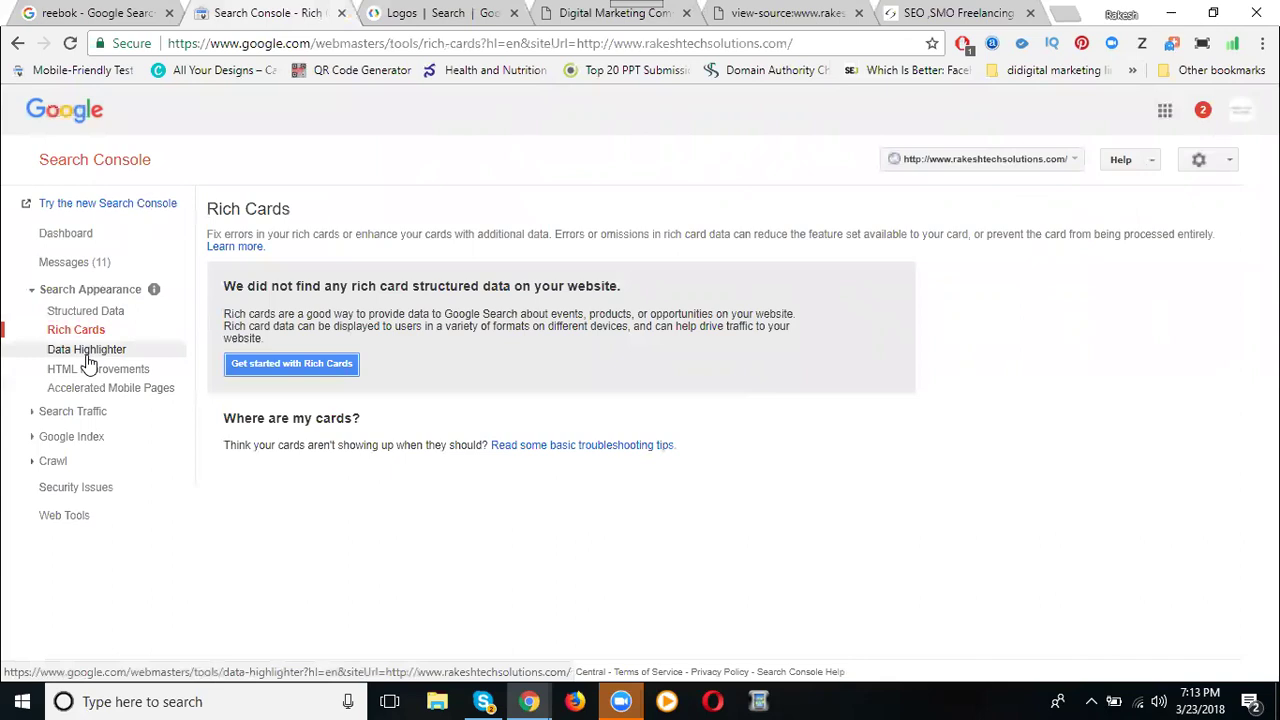
Show the Data Highlighter overview with its three published Local Businesses page sets.
click(86, 354)
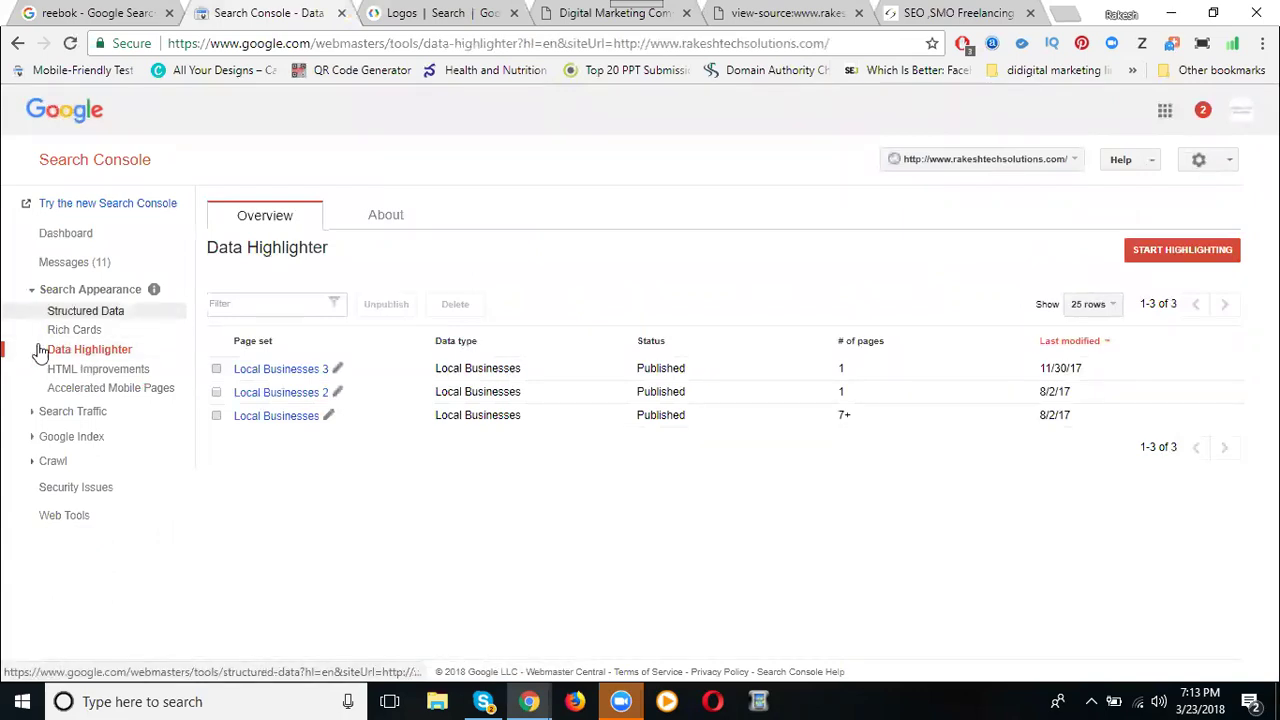
Show the HTML Improvements report: 24 duplicate and 24 short meta descriptions, 22 duplicate titles.
click(83, 372)
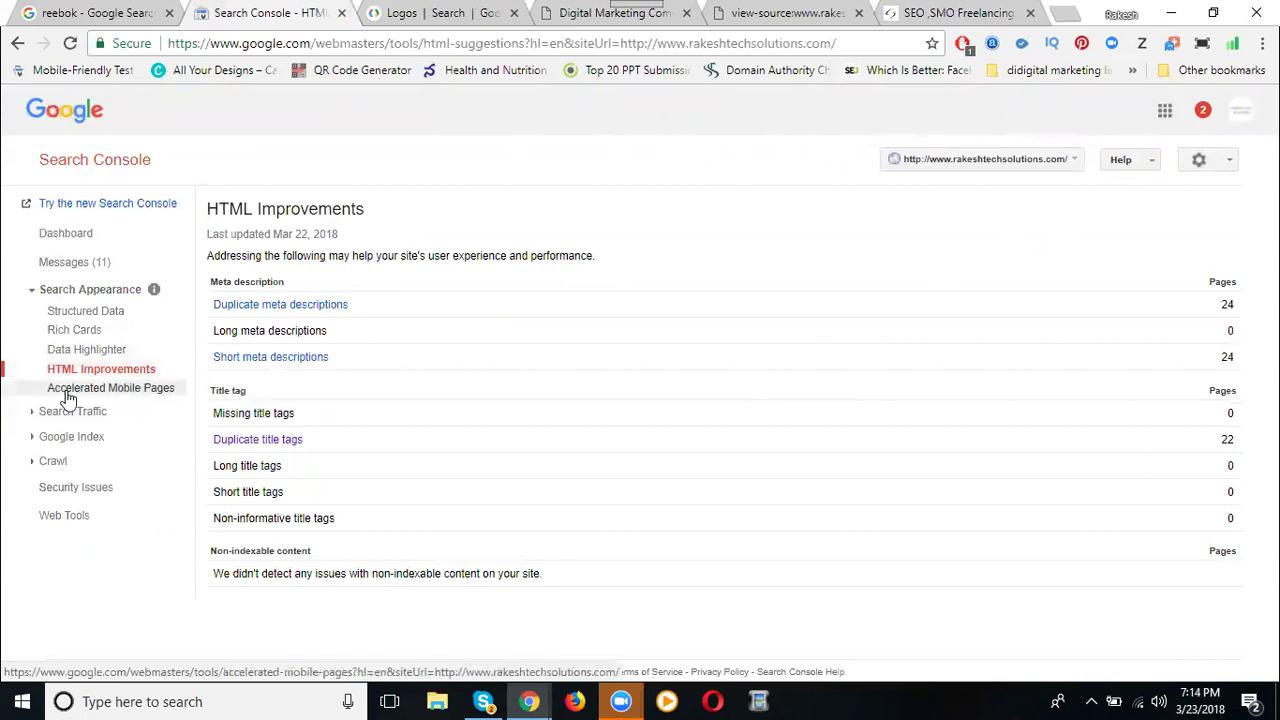
Load the Accelerated Mobile Pages report from the Search Appearance sidebar.
click(67, 392)
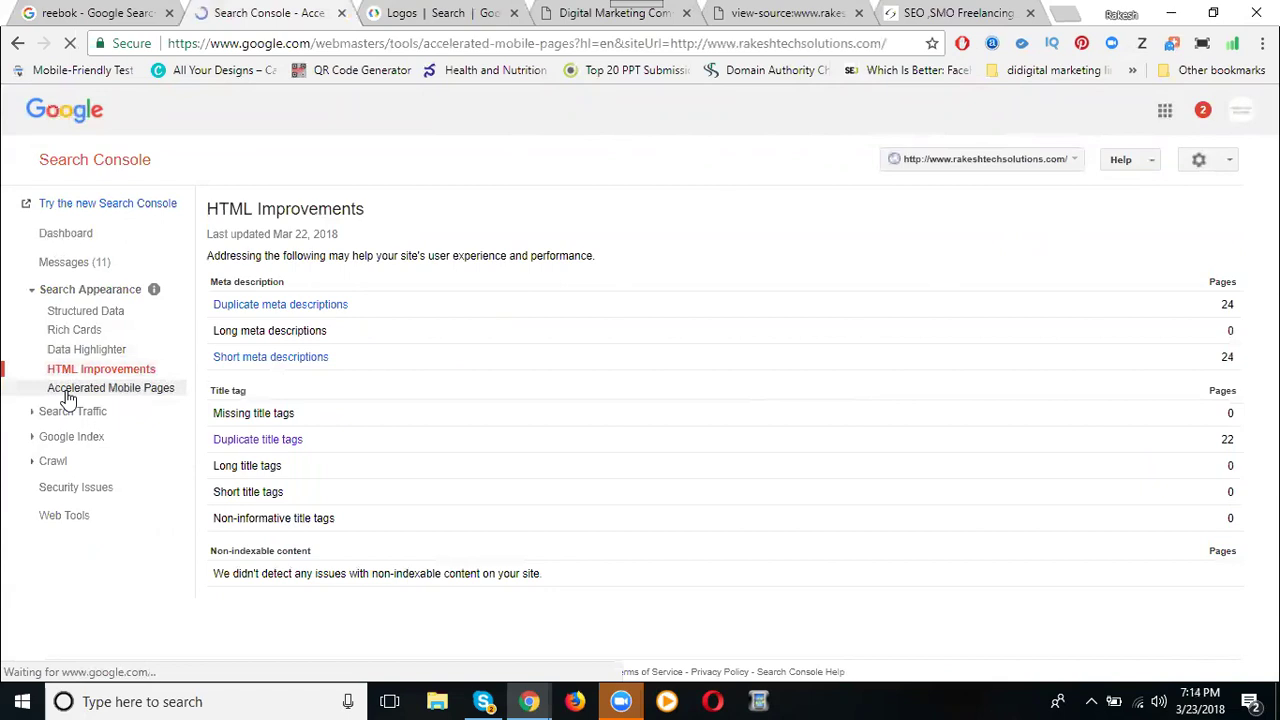